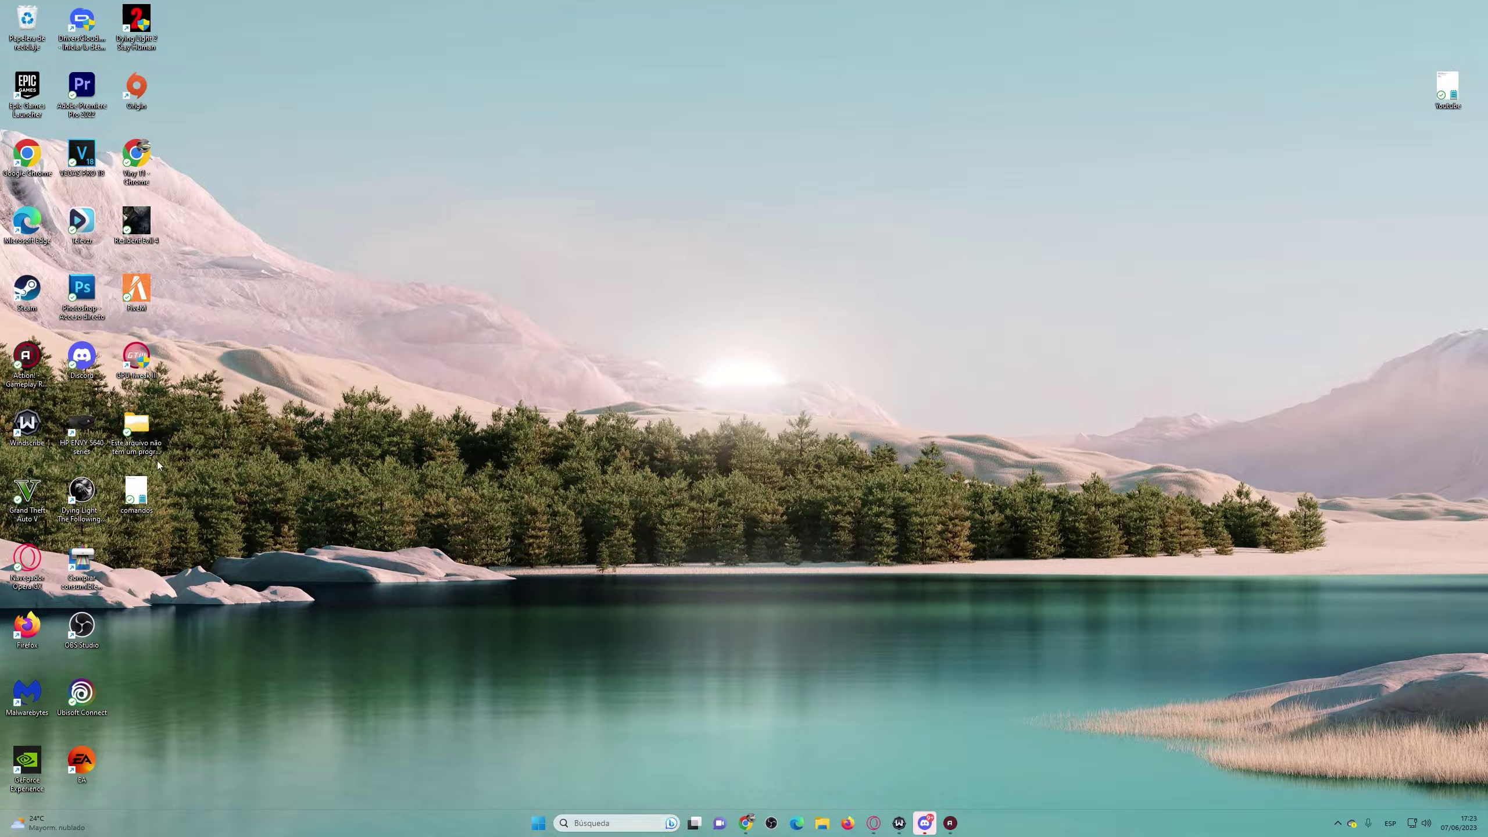
Copy the command Sfc /ScanNow from the desktop text file comandos, then minimize the file's window
{"action": "double_click", "coordinate": [137, 492]}
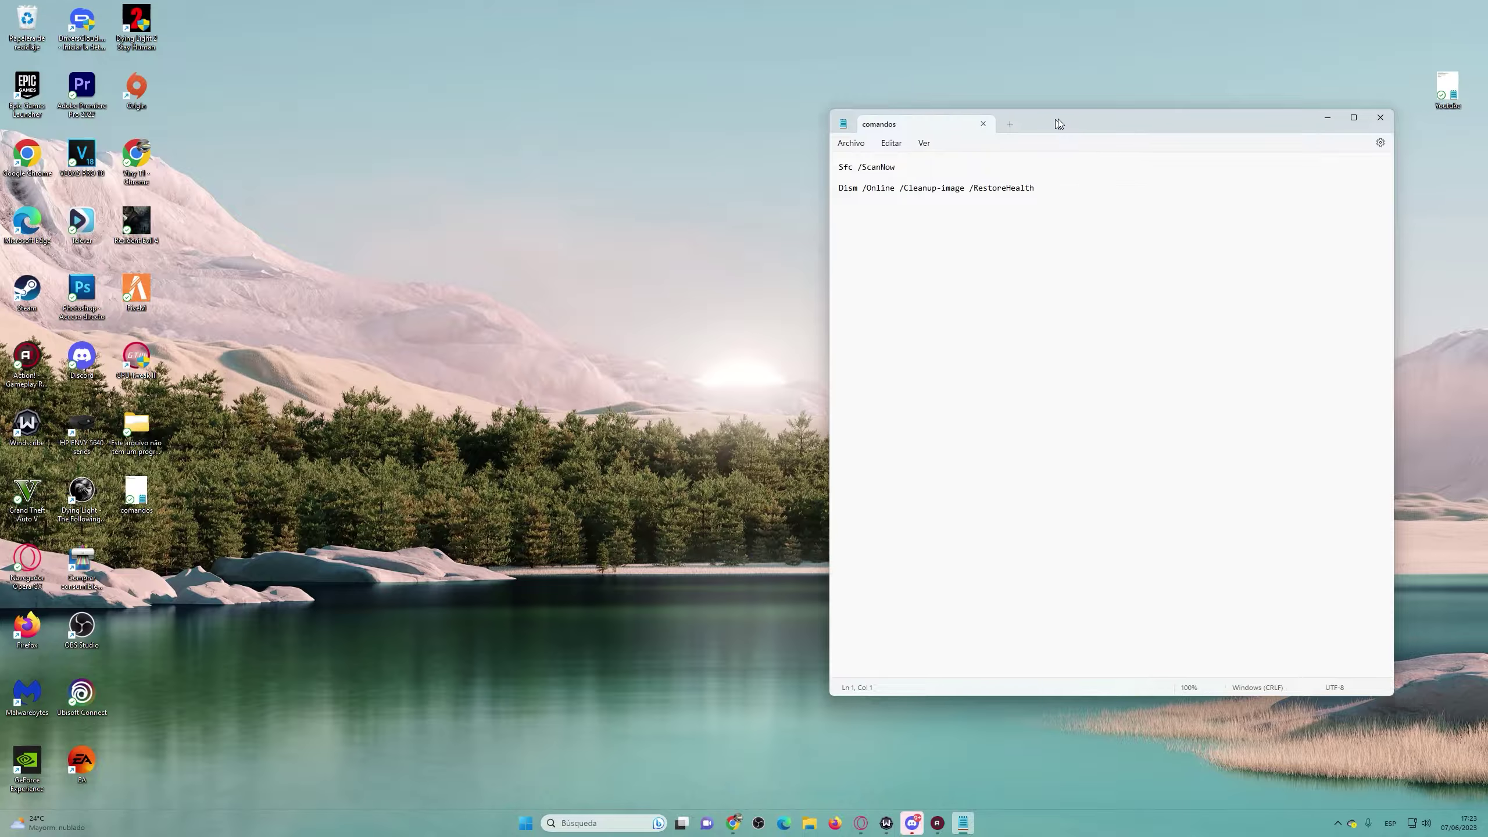
{"action": "left_click_drag", "start_coordinate": [1058, 121], "coordinate": [787, 180]}
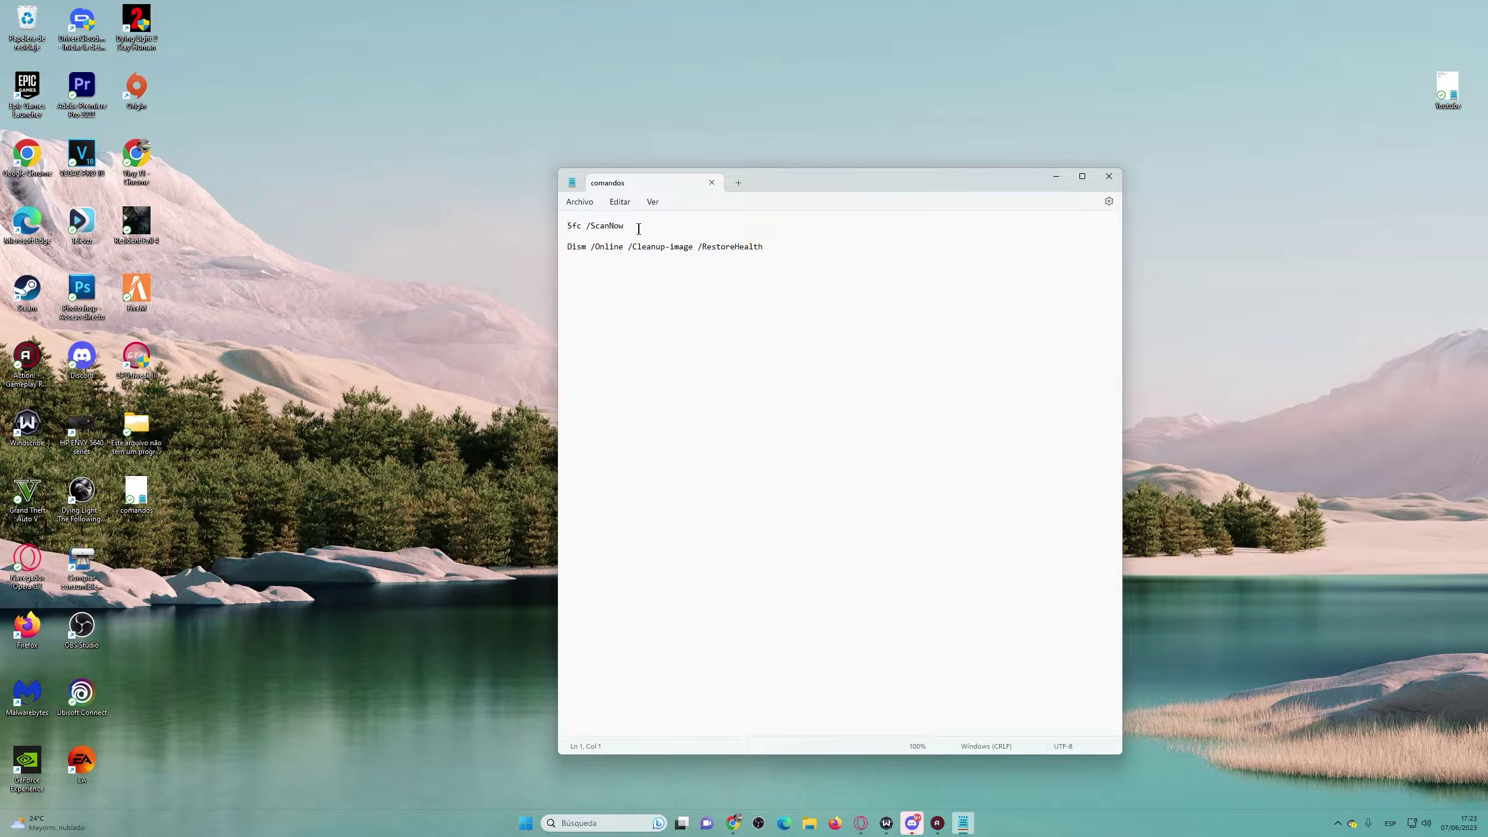
{"action": "left_click_drag", "start_coordinate": [629, 227], "coordinate": [568, 228]}
{"action": "right_click", "coordinate": [591, 228]}
{"action": "left_click", "coordinate": [623, 284]}
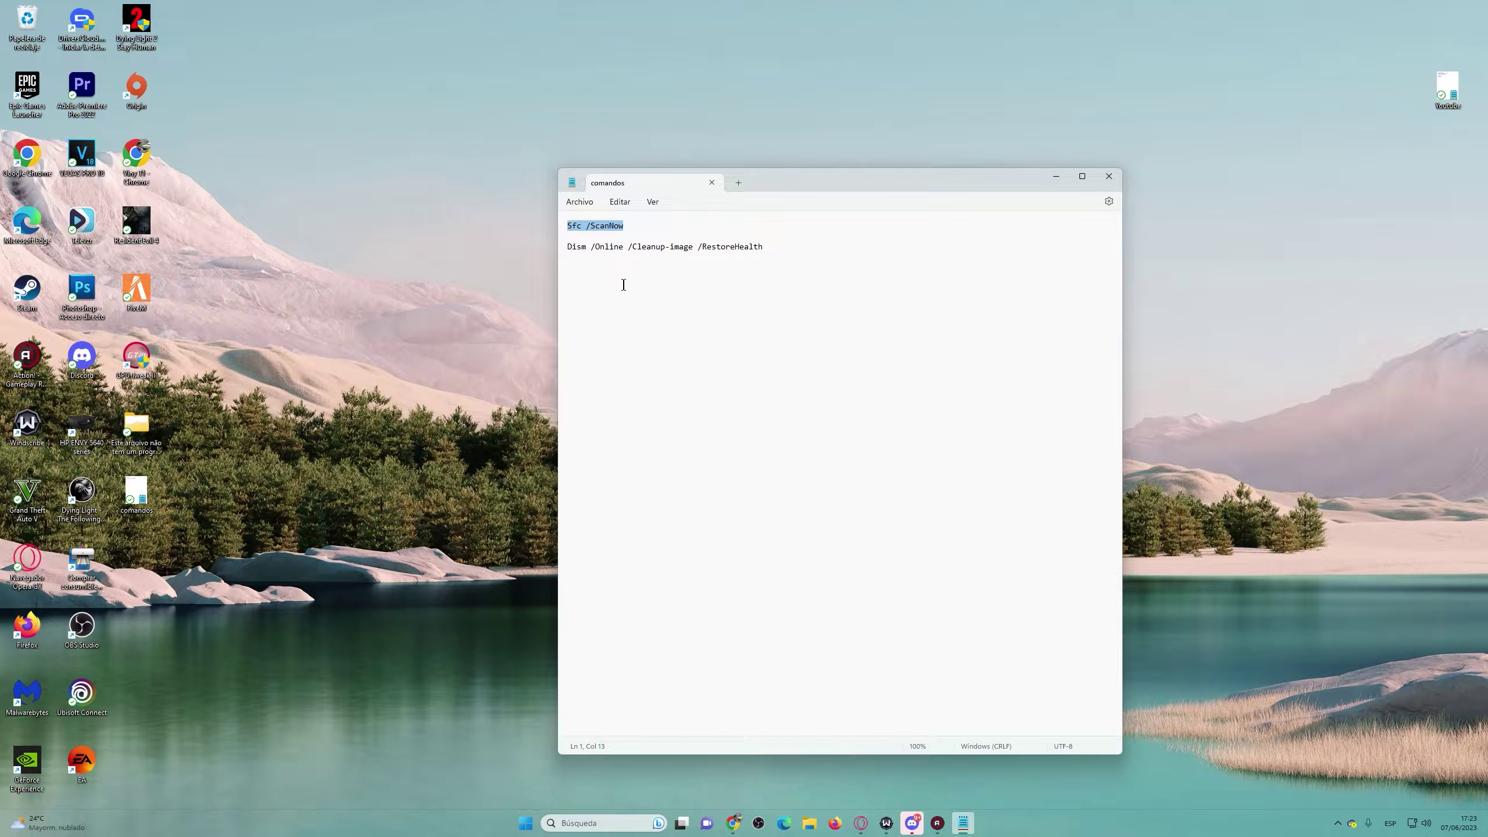
{"action": "left_click", "coordinate": [1056, 176]}
Start Windows PowerShell as administrator and run the command Sfc /ScanNow
{"action": "left_click", "coordinate": [527, 822]}
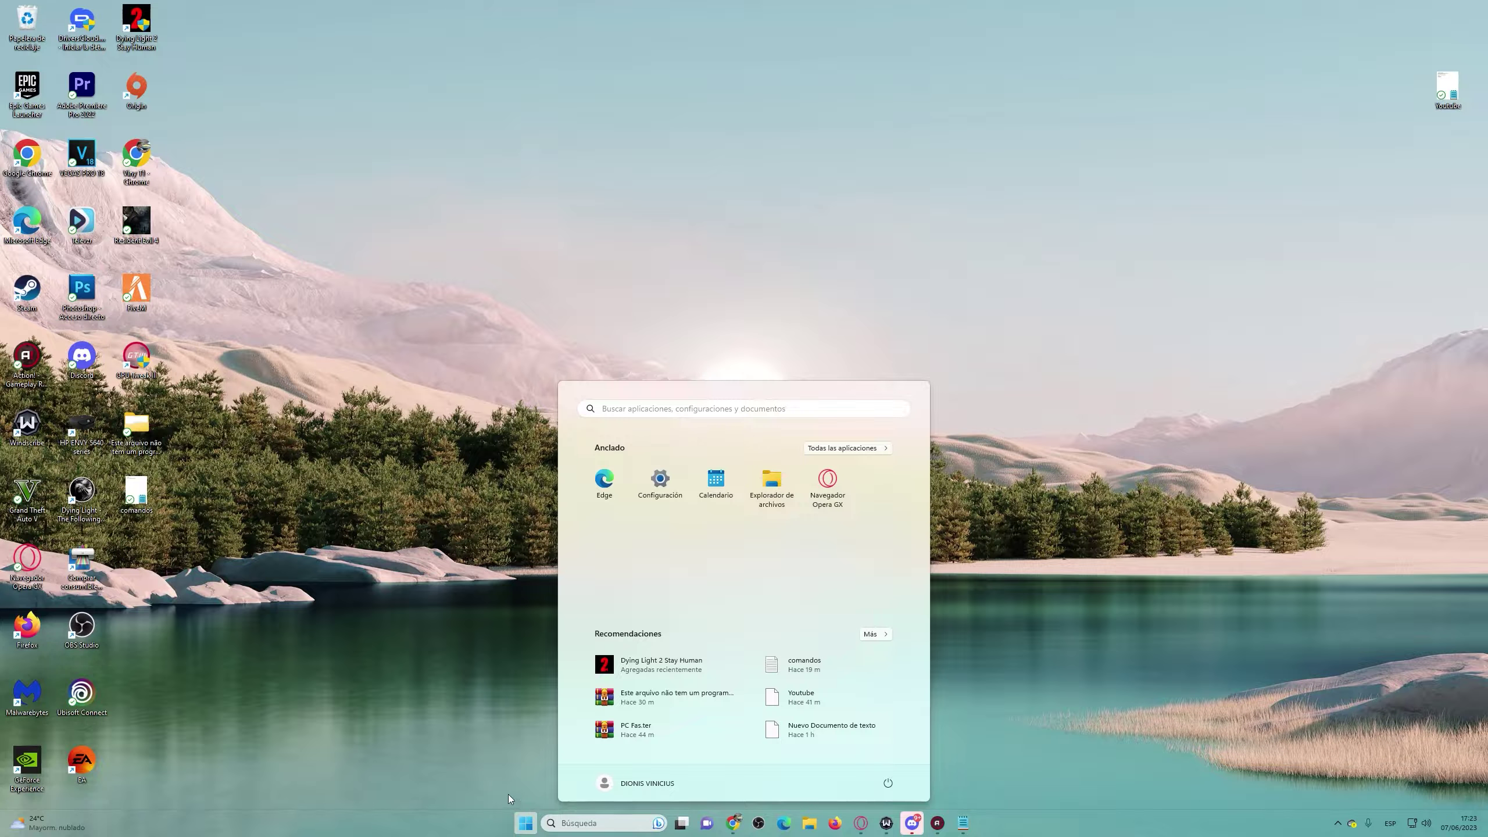
{"action": "type", "text": "win"}
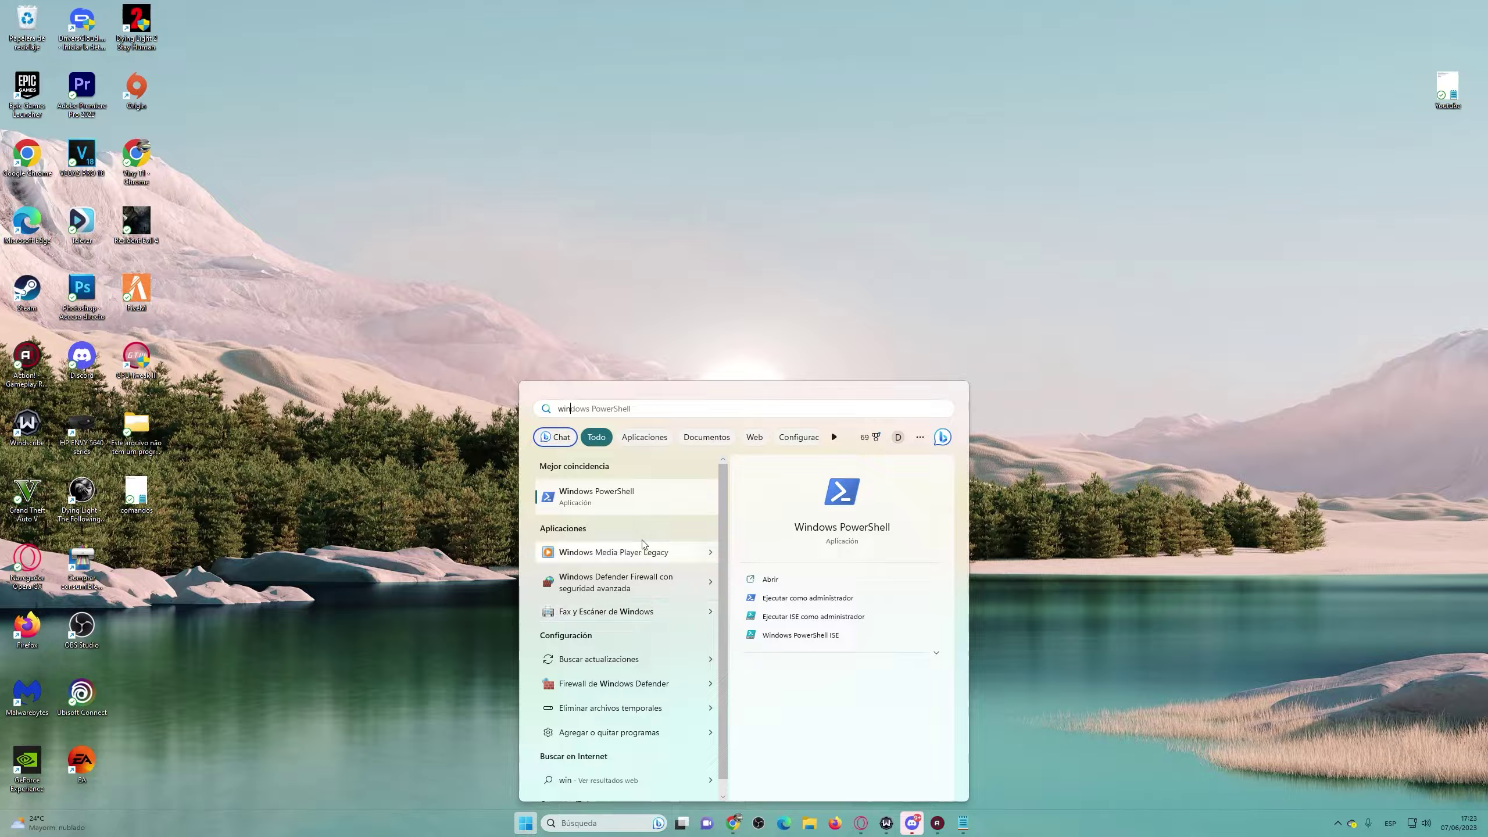
{"action": "right_click", "coordinate": [643, 497]}
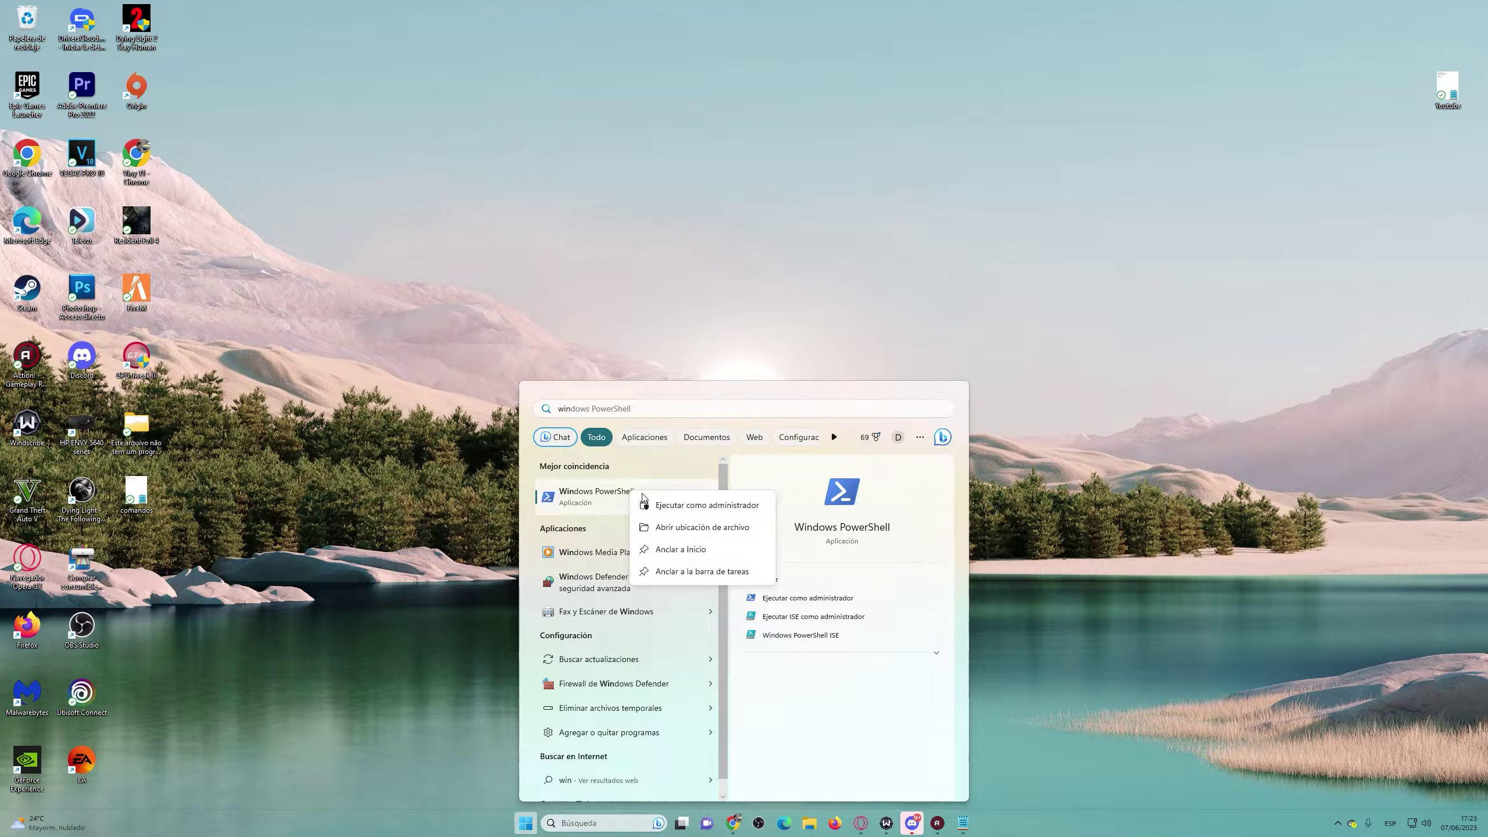
{"action": "left_click", "coordinate": [670, 506]}
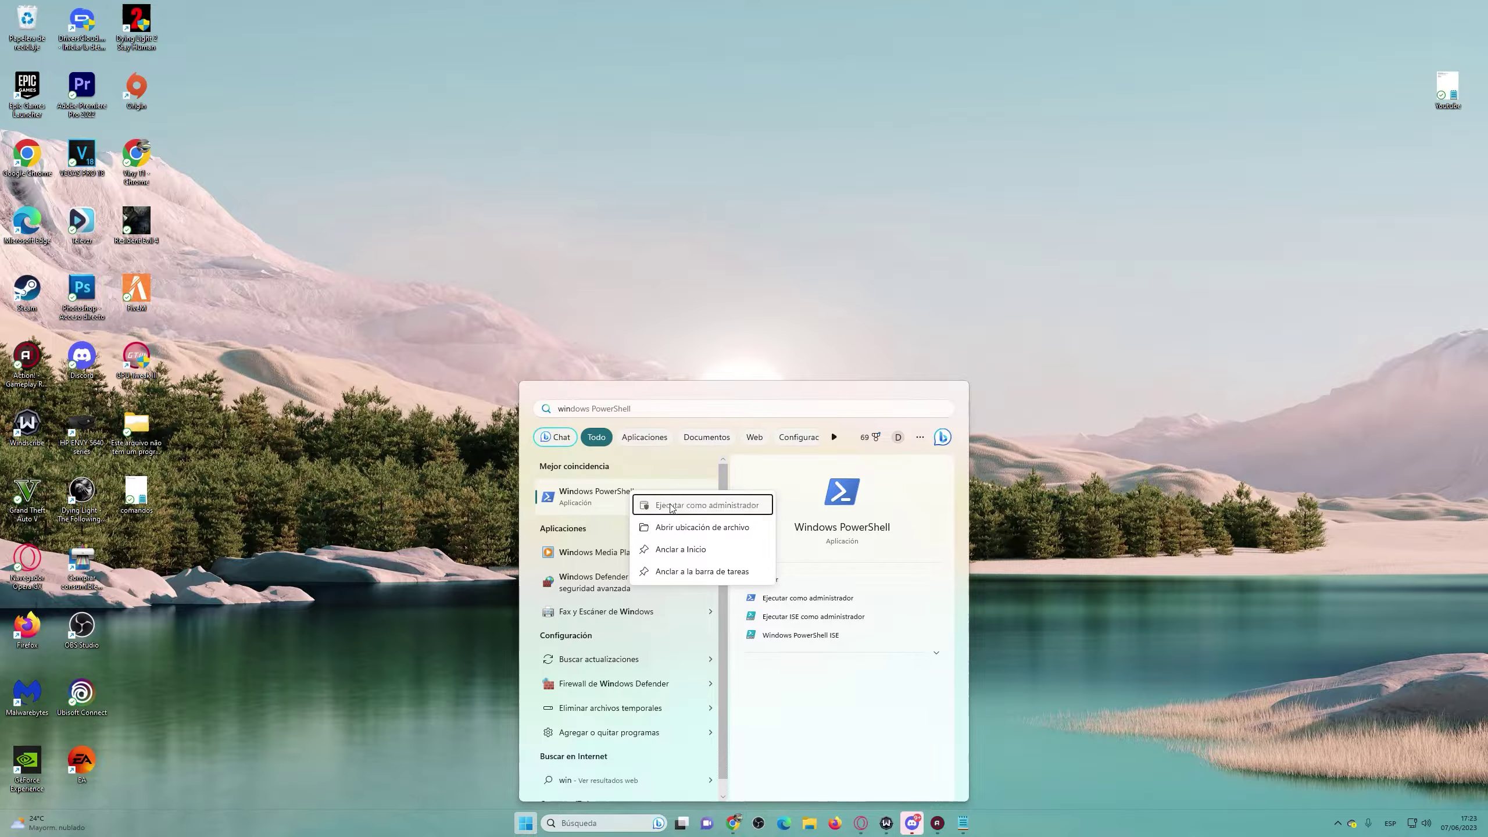
{"action": "left_click", "coordinate": [674, 504]}
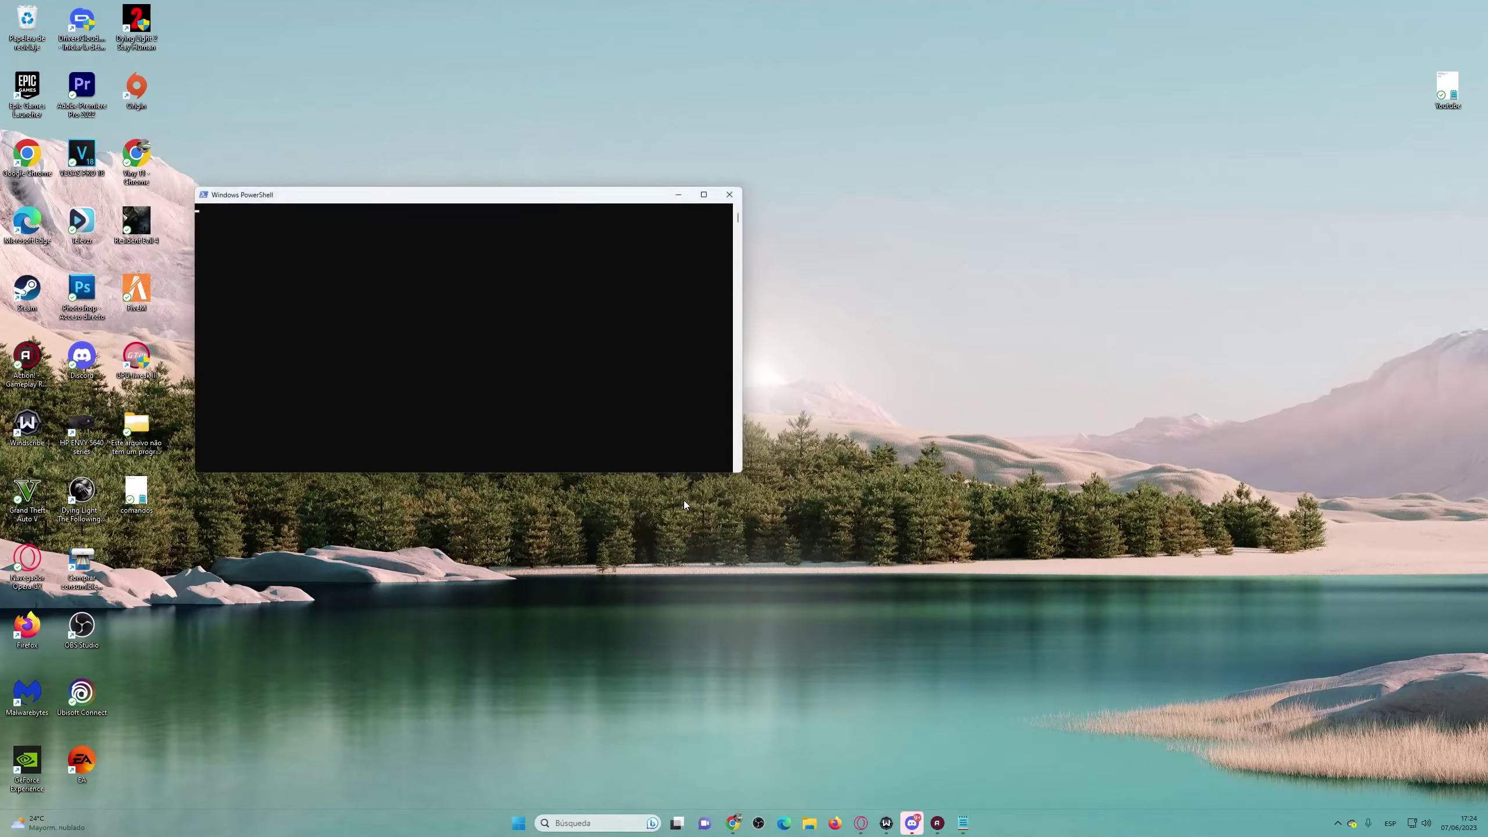
{"action": "left_click_drag", "start_coordinate": [437, 191], "coordinate": [642, 203]}
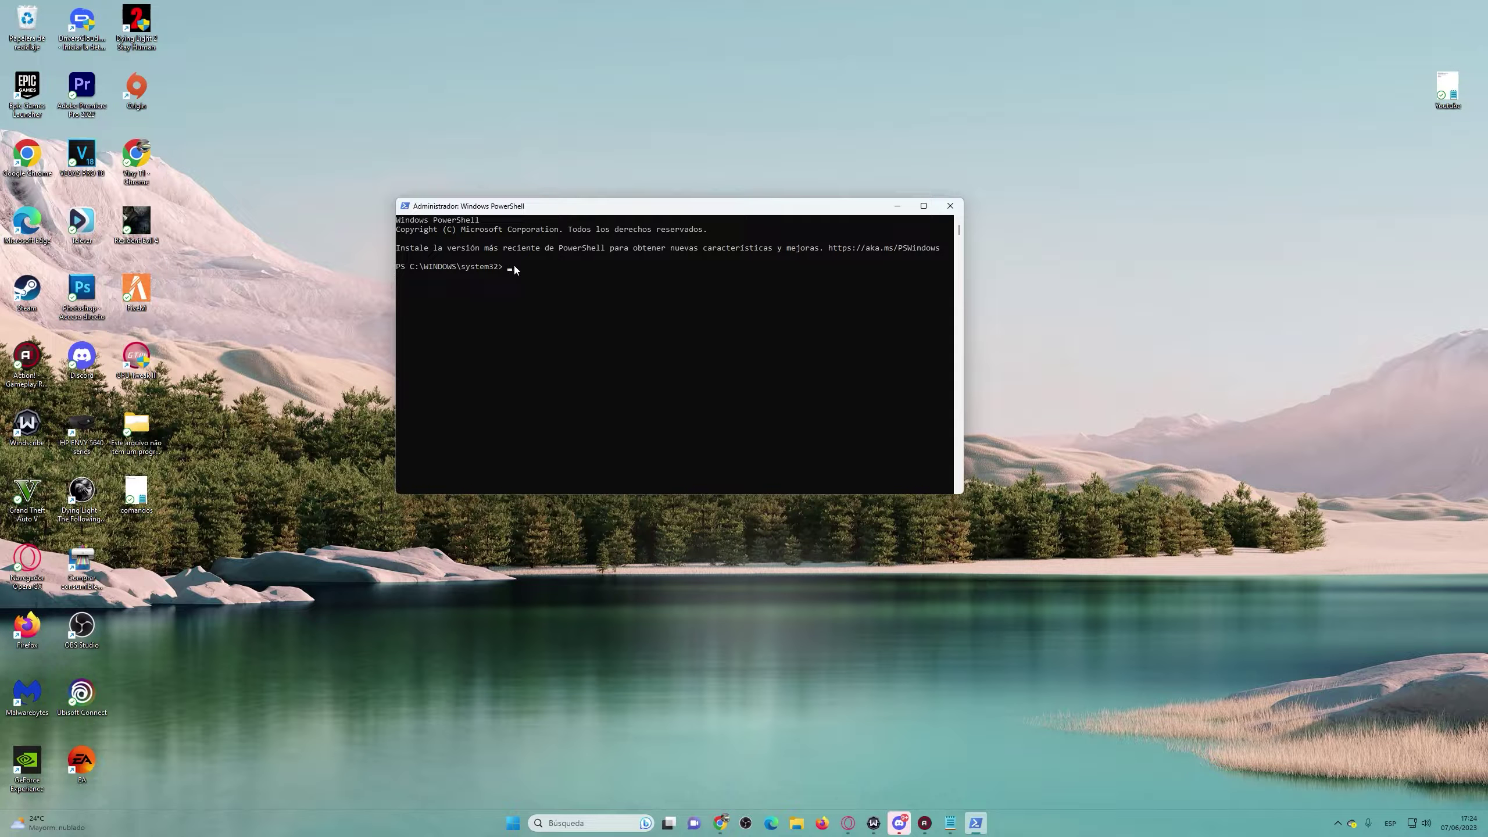
{"action": "key", "text": "ctrl+v"}
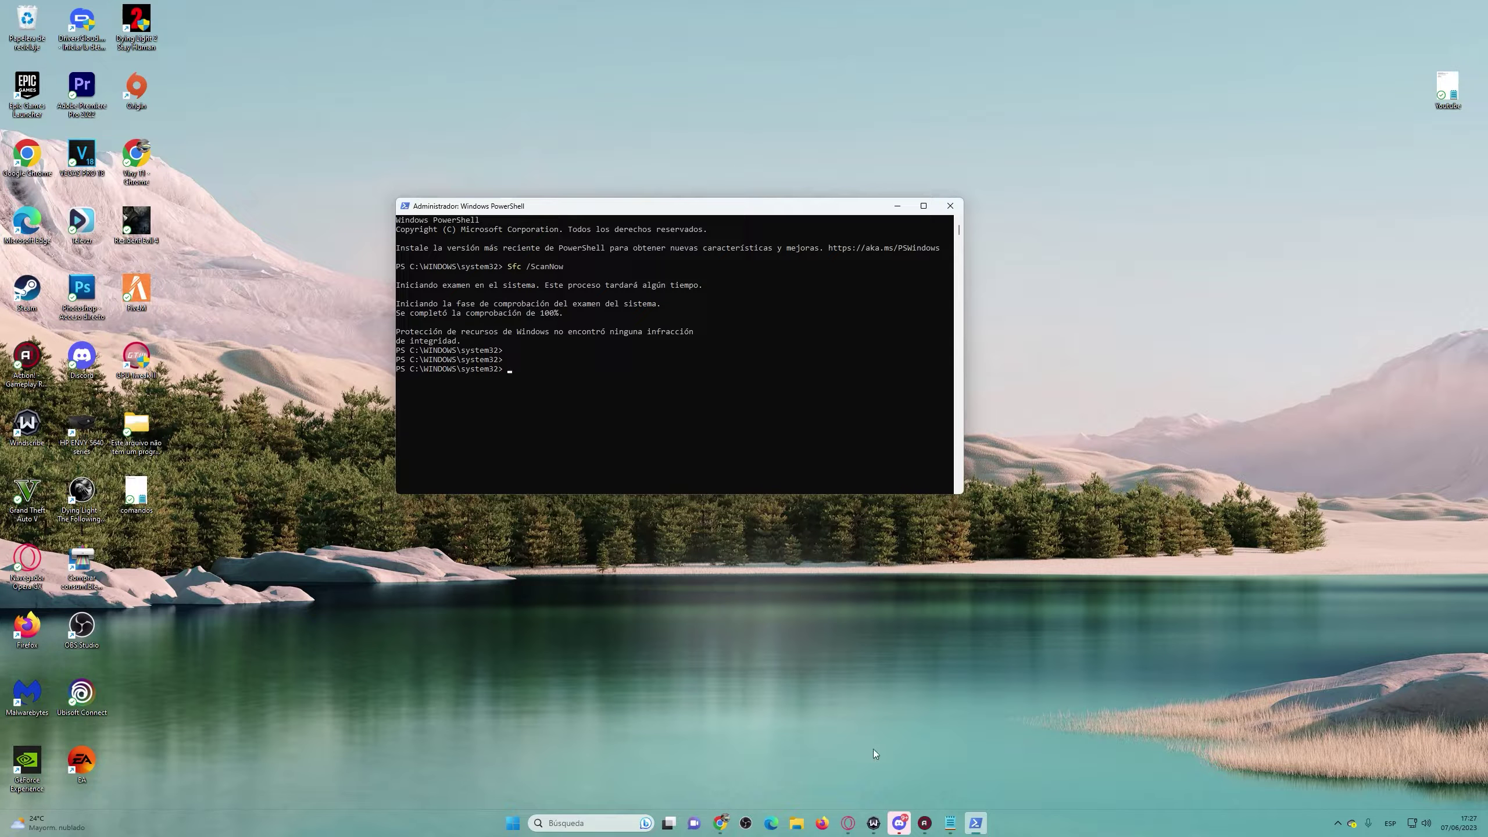
Copy the command Dism /Online /Cleanup-image /RestoreHealth from the comandos text file and minimize it again
{"action": "left_click", "coordinate": [950, 826]}
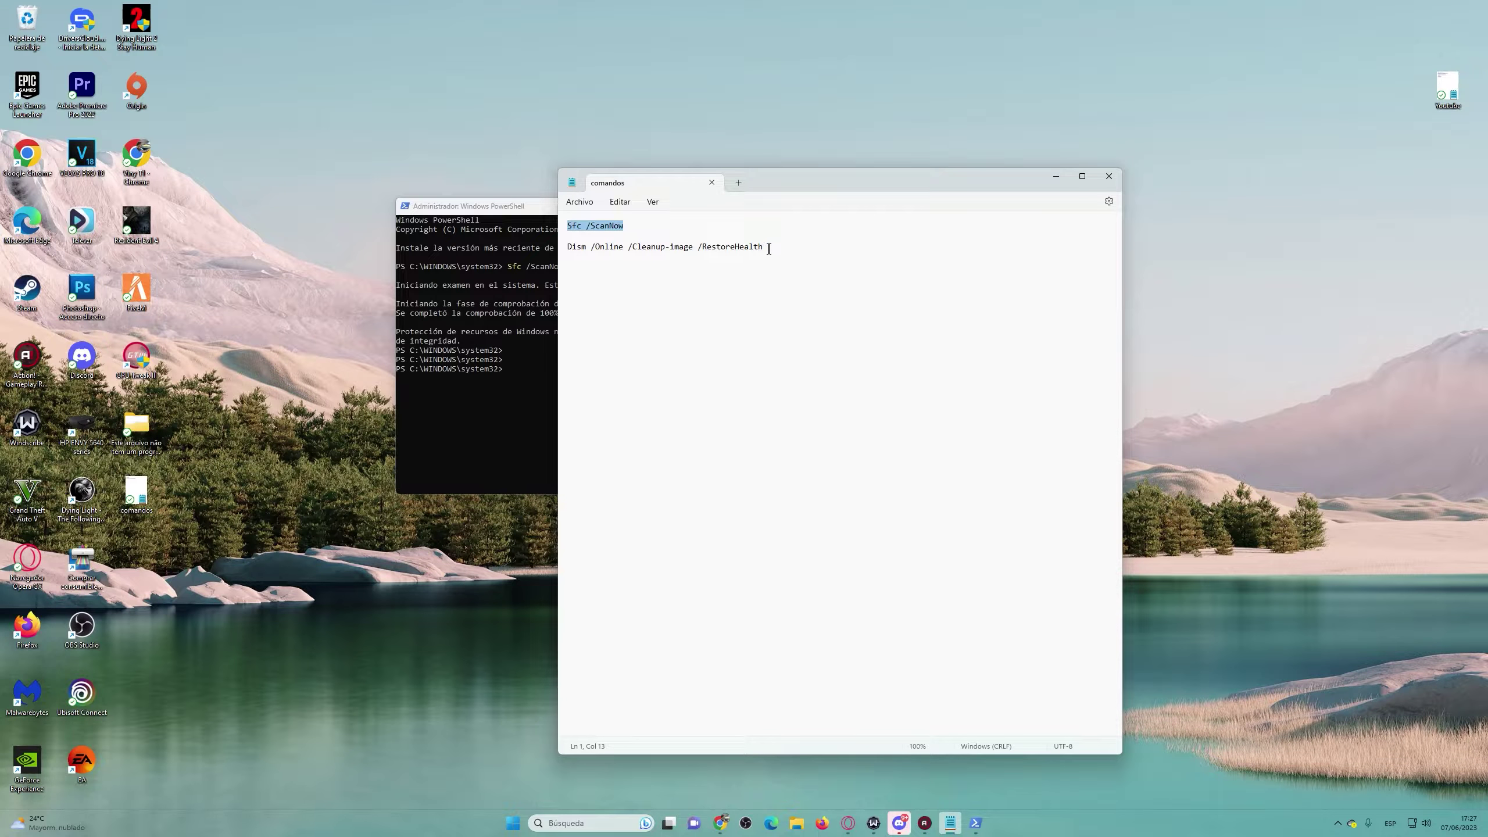
{"action": "left_click_drag", "start_coordinate": [763, 247], "coordinate": [551, 258]}
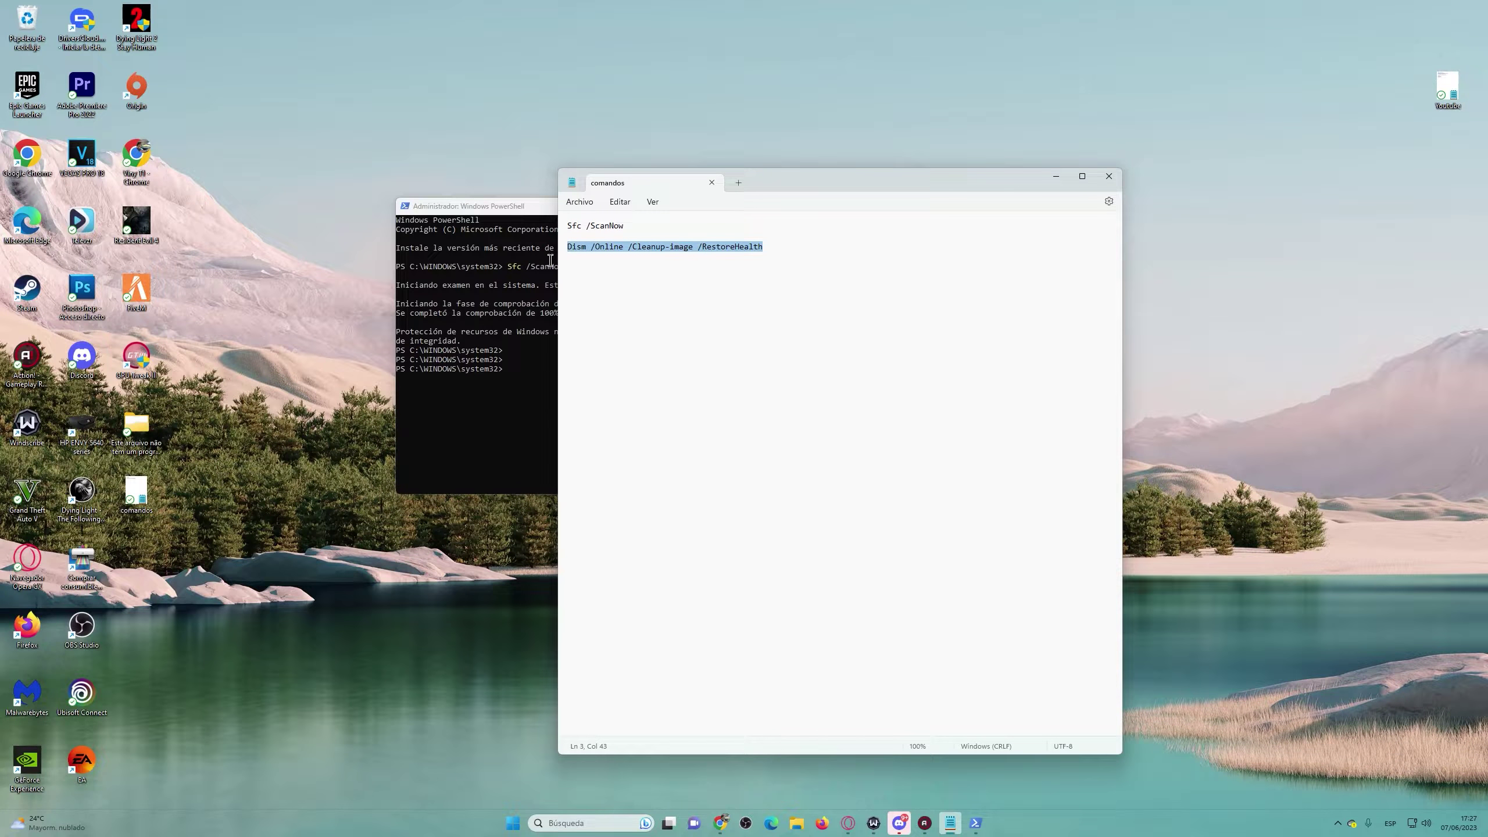
{"action": "right_click", "coordinate": [597, 253]}
{"action": "left_click", "coordinate": [638, 309]}
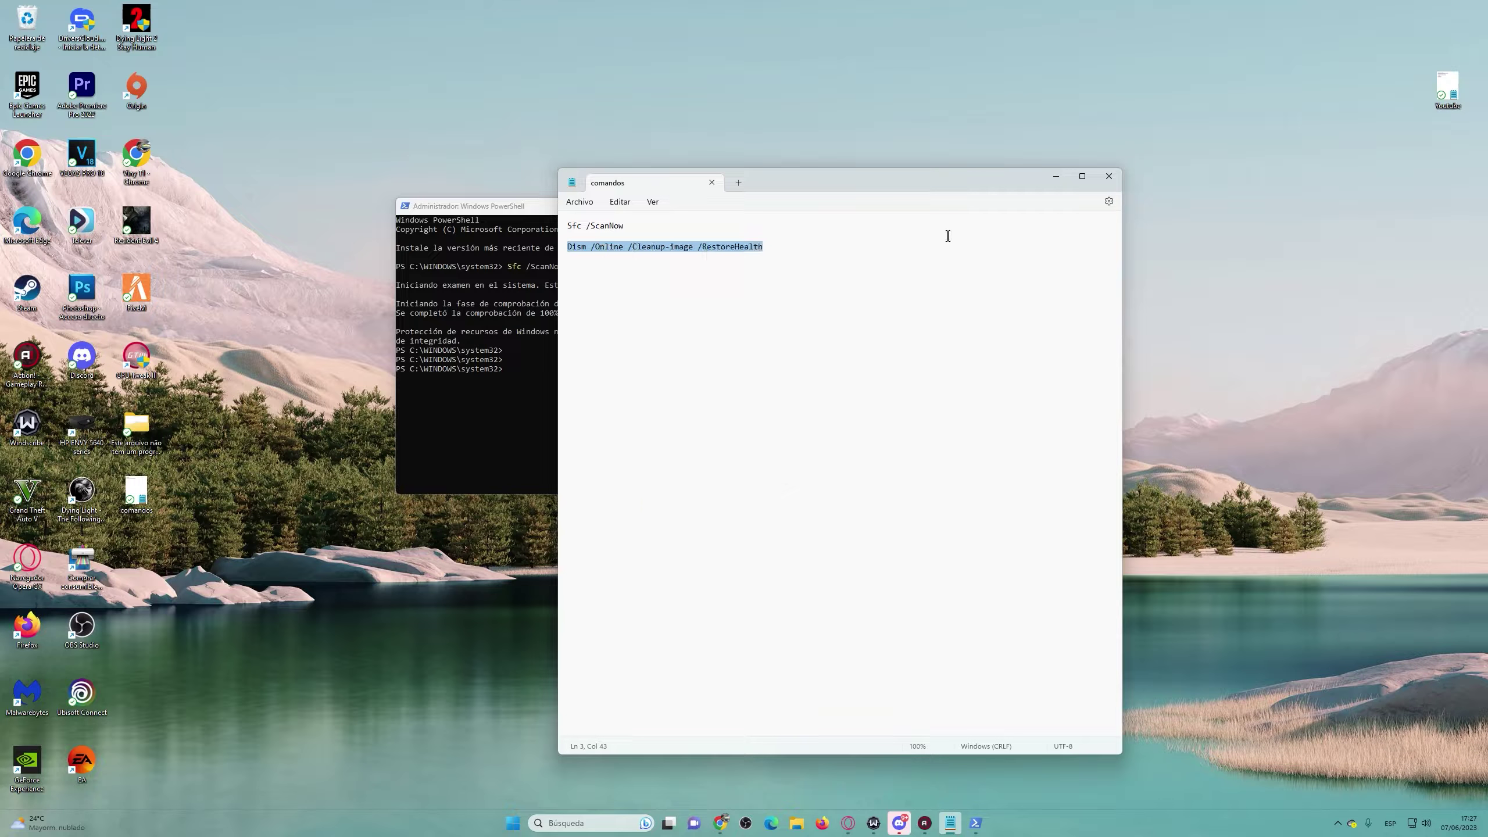
{"action": "left_click", "coordinate": [1056, 176]}
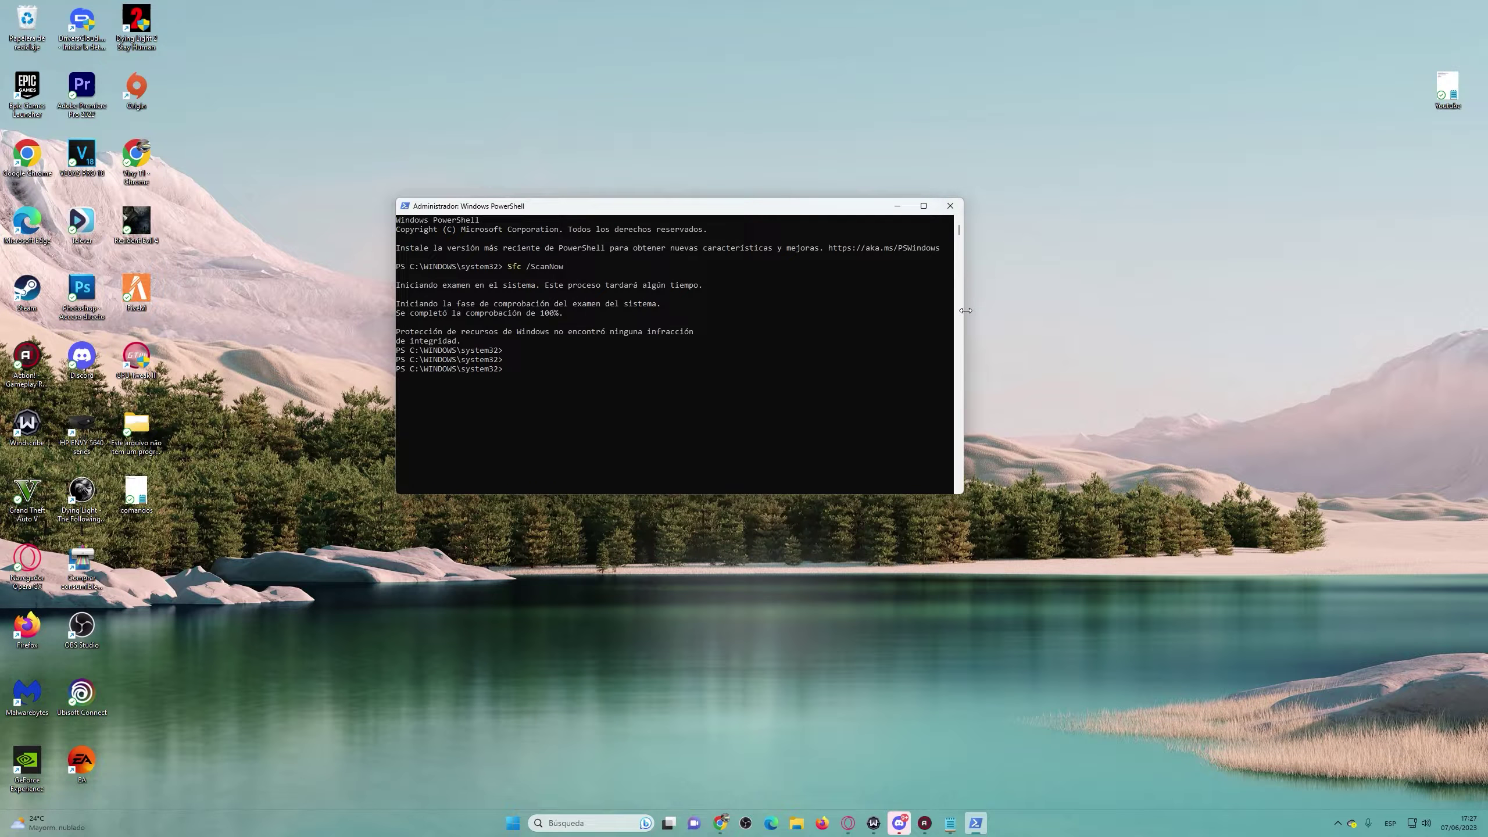
Run Dism /Online /Cleanup-image /RestoreHealth in PowerShell and close the PowerShell window
{"action": "right_click", "coordinate": [556, 372]}
{"action": "key", "text": "Return"}
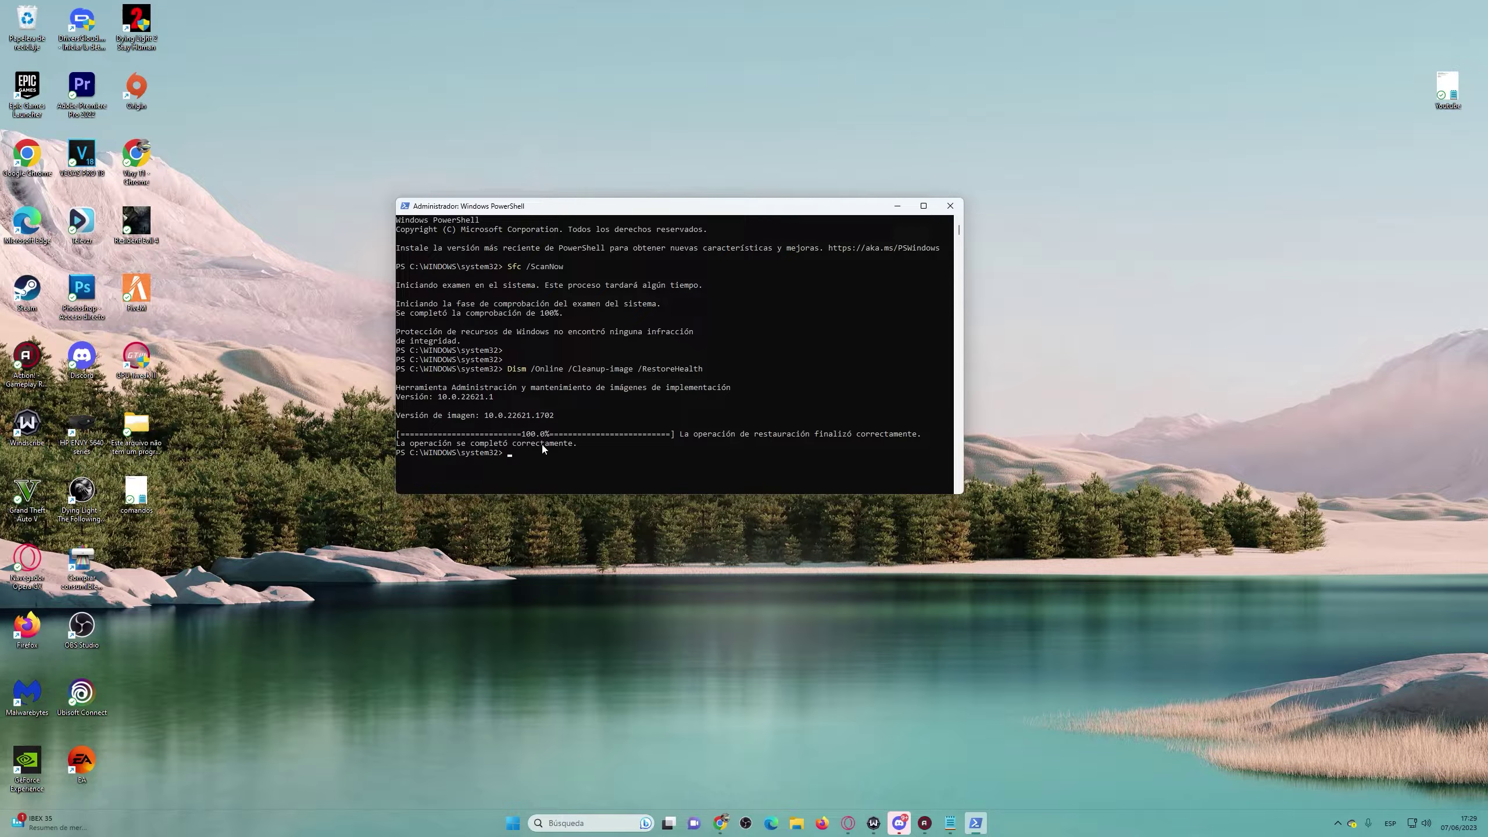
{"action": "left_click", "coordinate": [949, 206]}
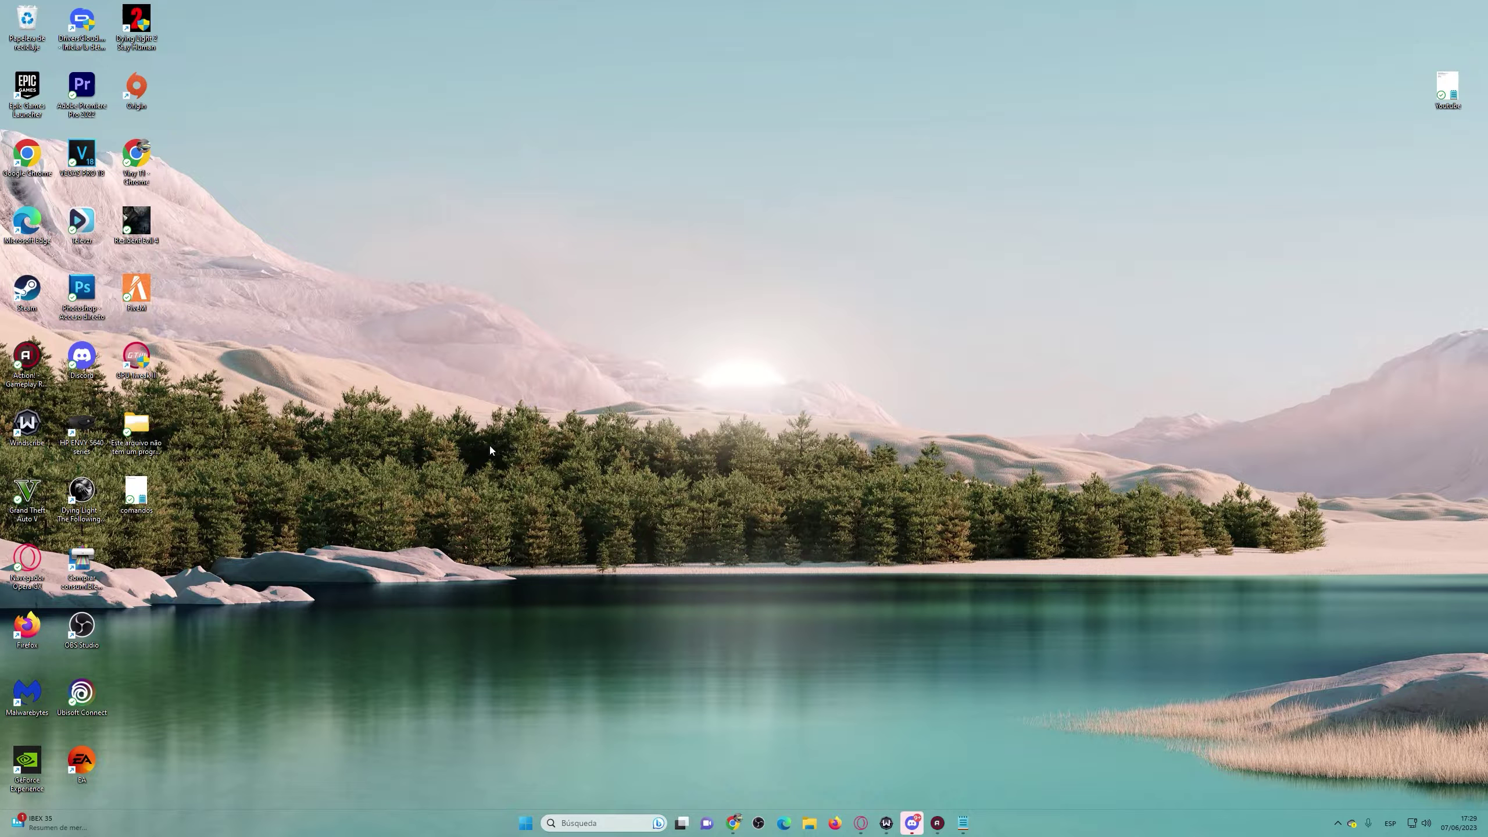
Launch File Association Fixer from the desktop folder about files without an associated program, allowing it to make changes to the device
{"action": "double_click", "coordinate": [147, 432]}
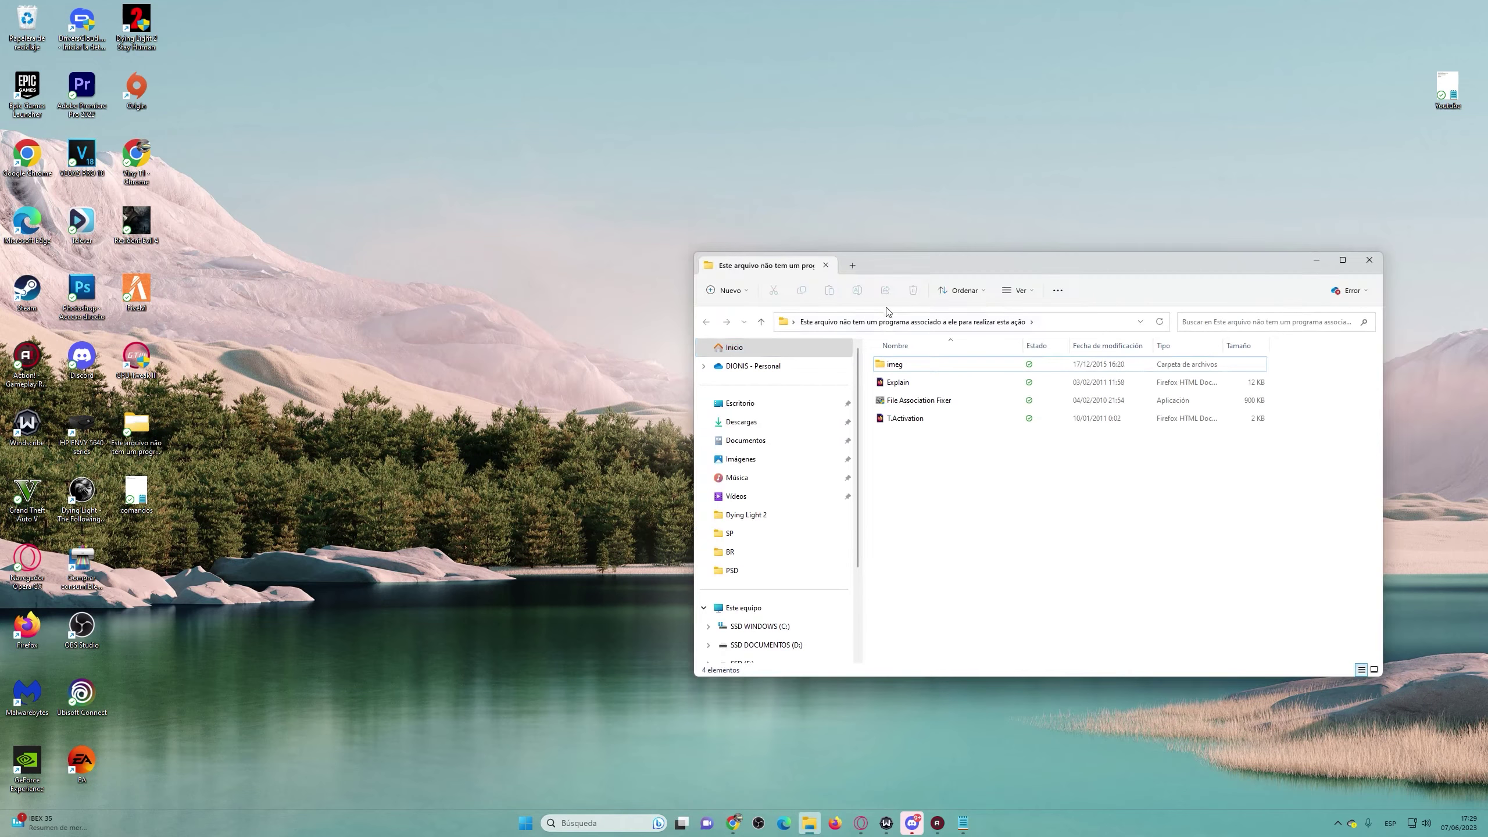
{"action": "left_click_drag", "start_coordinate": [952, 260], "coordinate": [688, 202]}
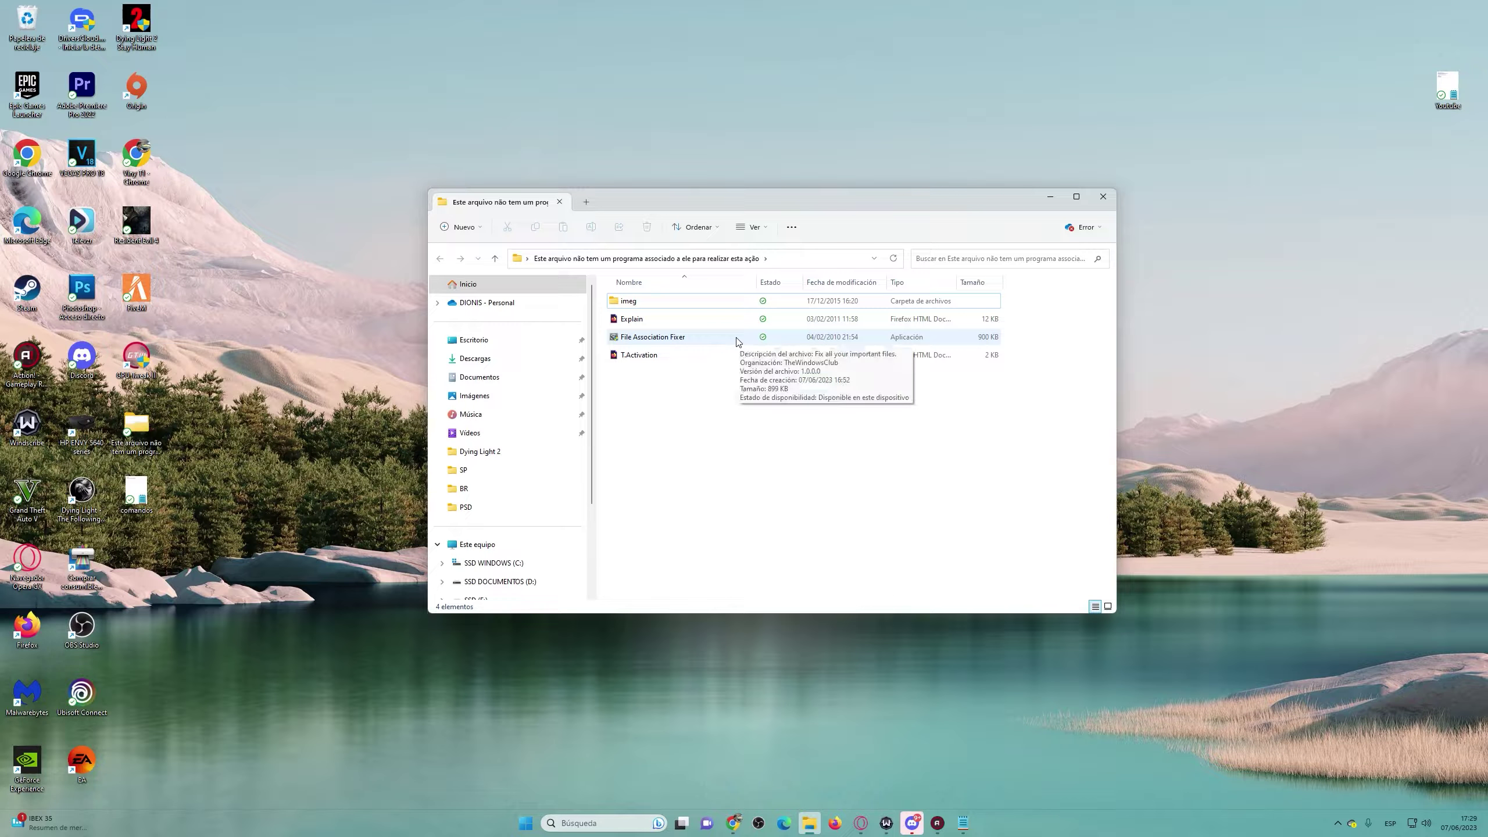
{"action": "double_click", "coordinate": [655, 340]}
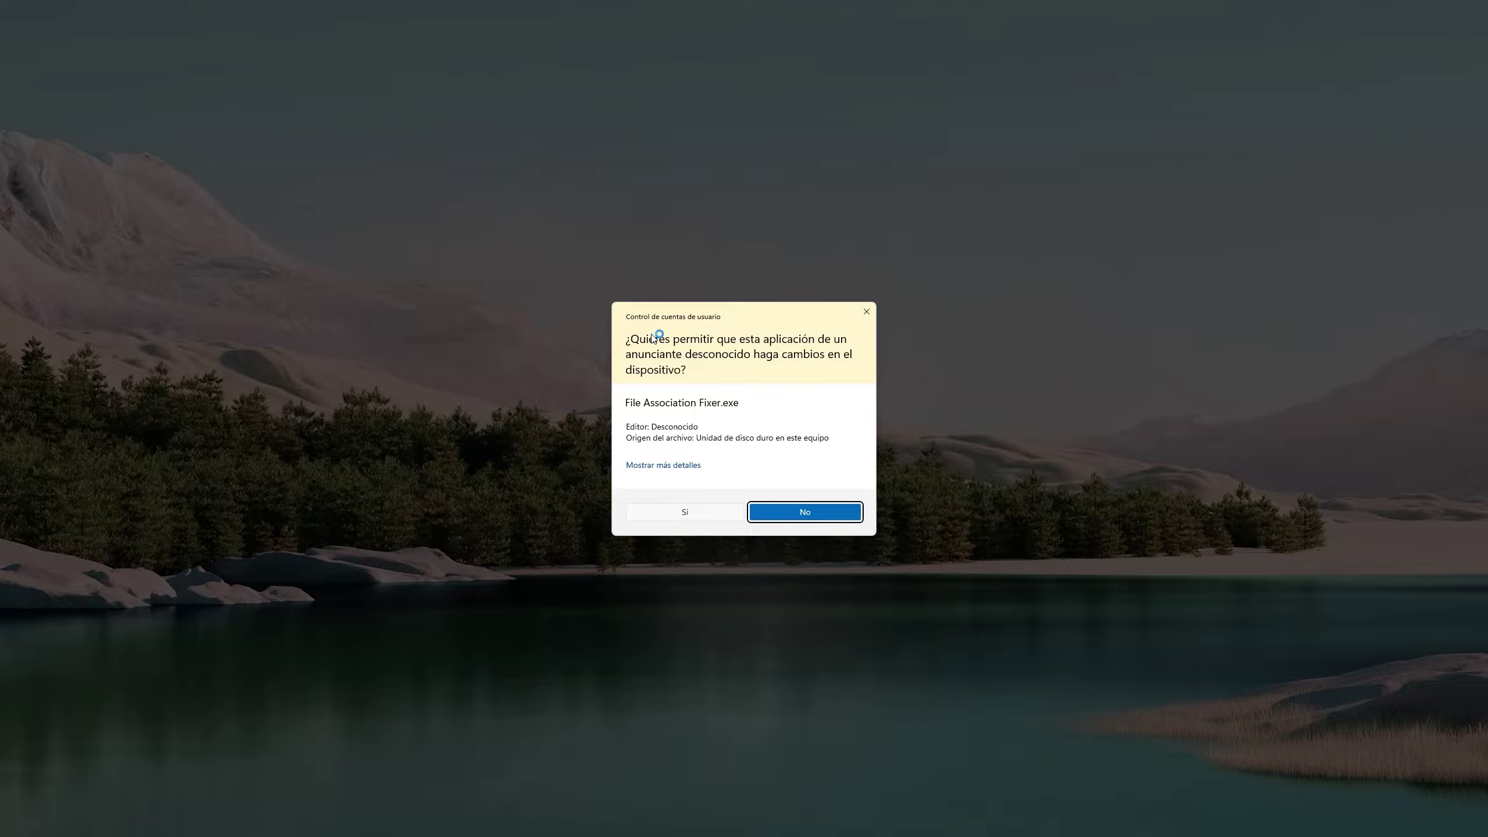
{"action": "left_click", "coordinate": [736, 510]}
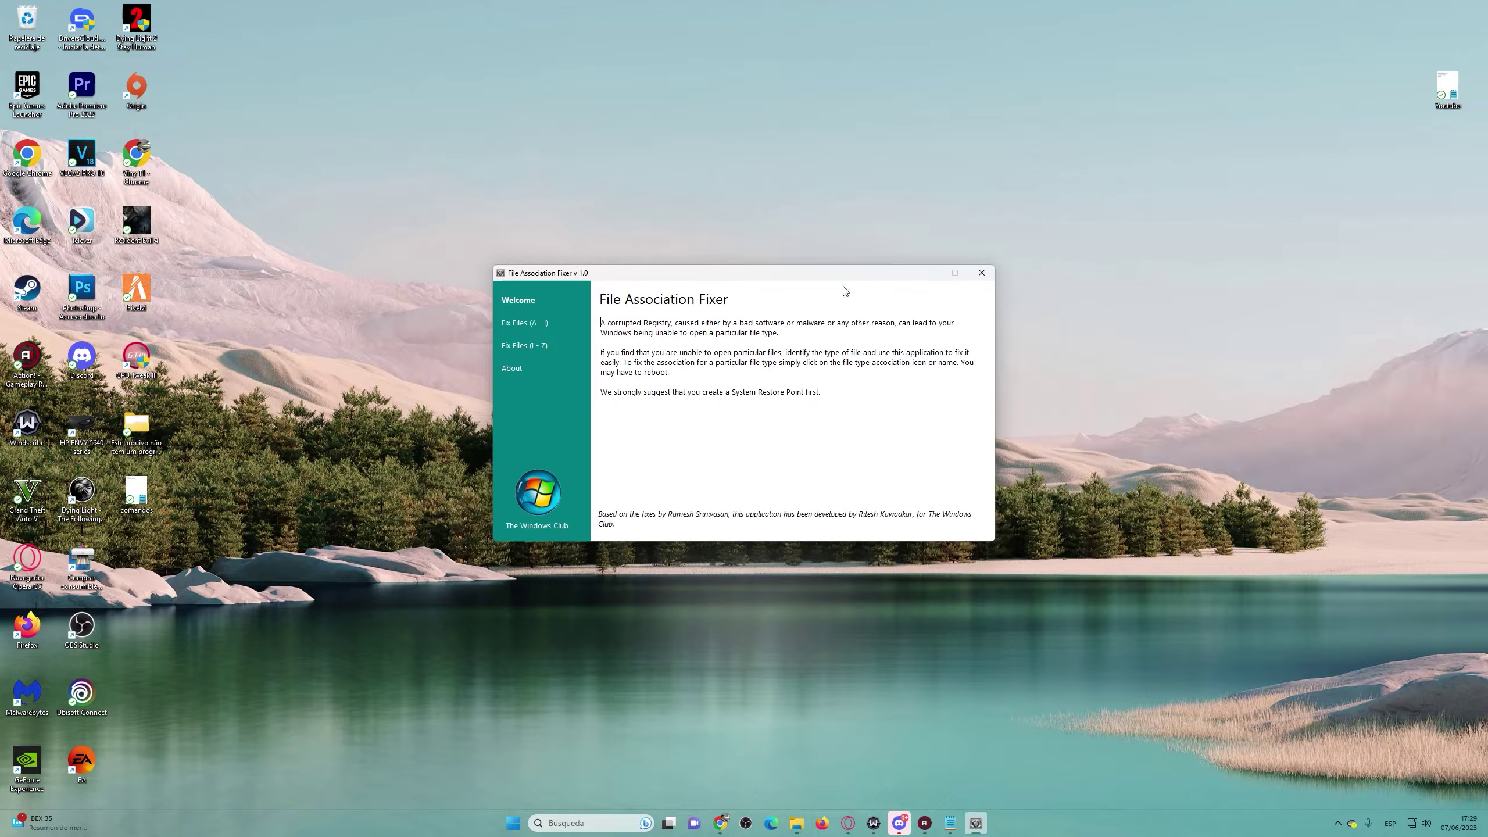
Fix the BAT, EXE, DRIVE and ICO associations in the A - I group of file types
{"action": "left_click", "coordinate": [542, 327]}
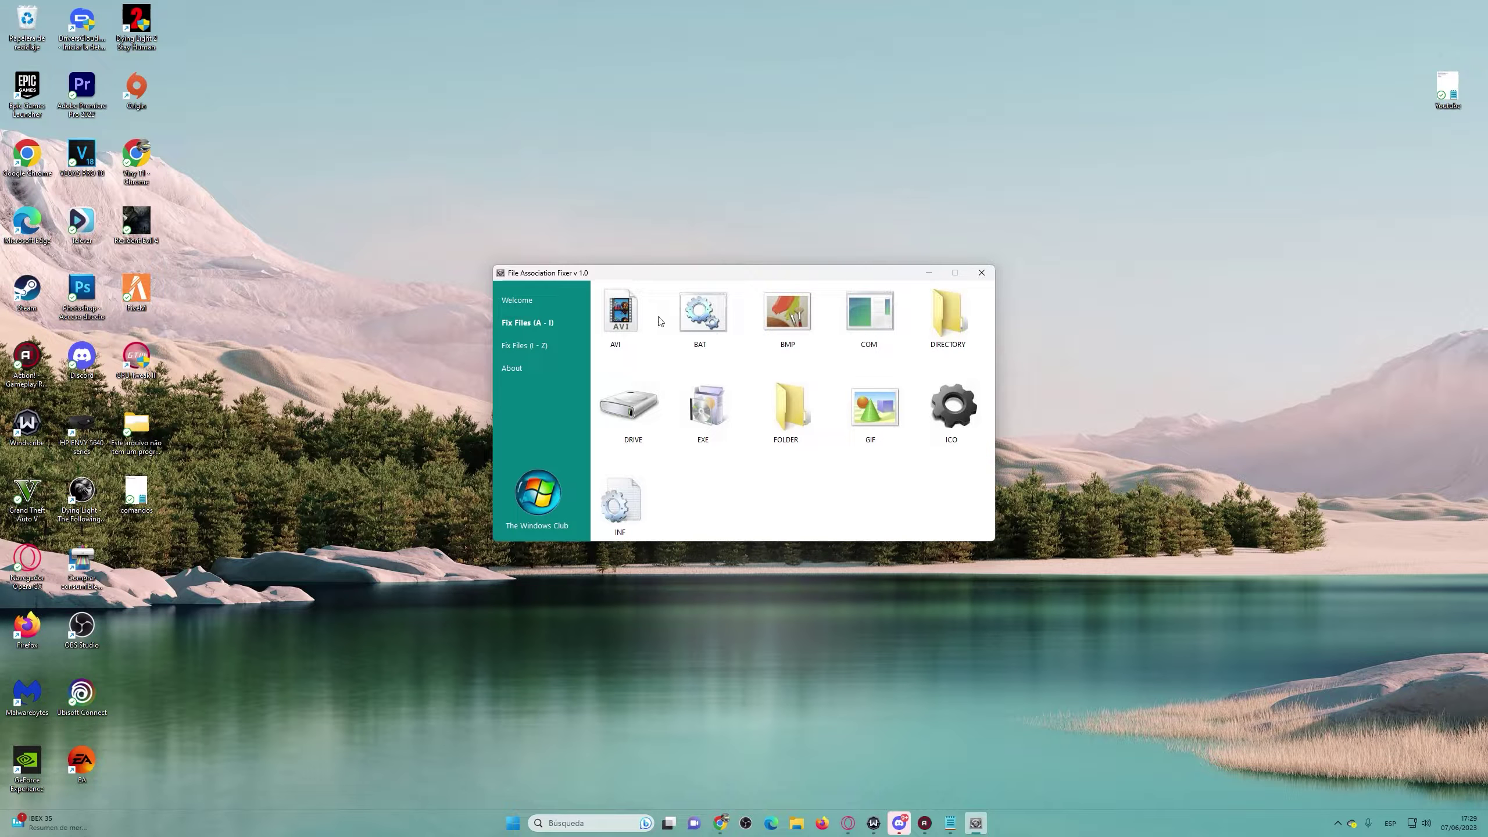
{"action": "left_click", "coordinate": [701, 313]}
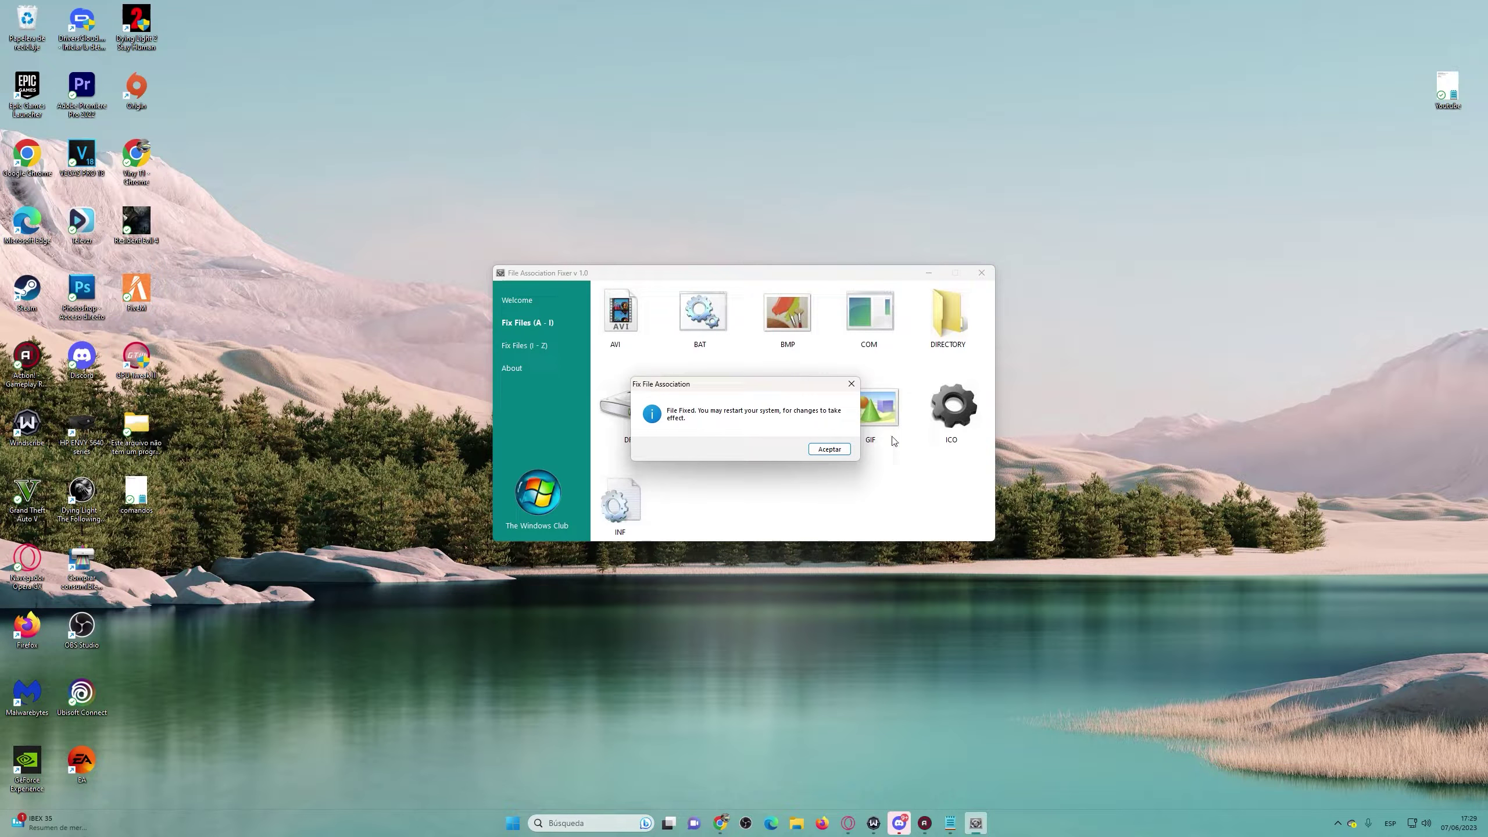
{"action": "left_click", "coordinate": [828, 448]}
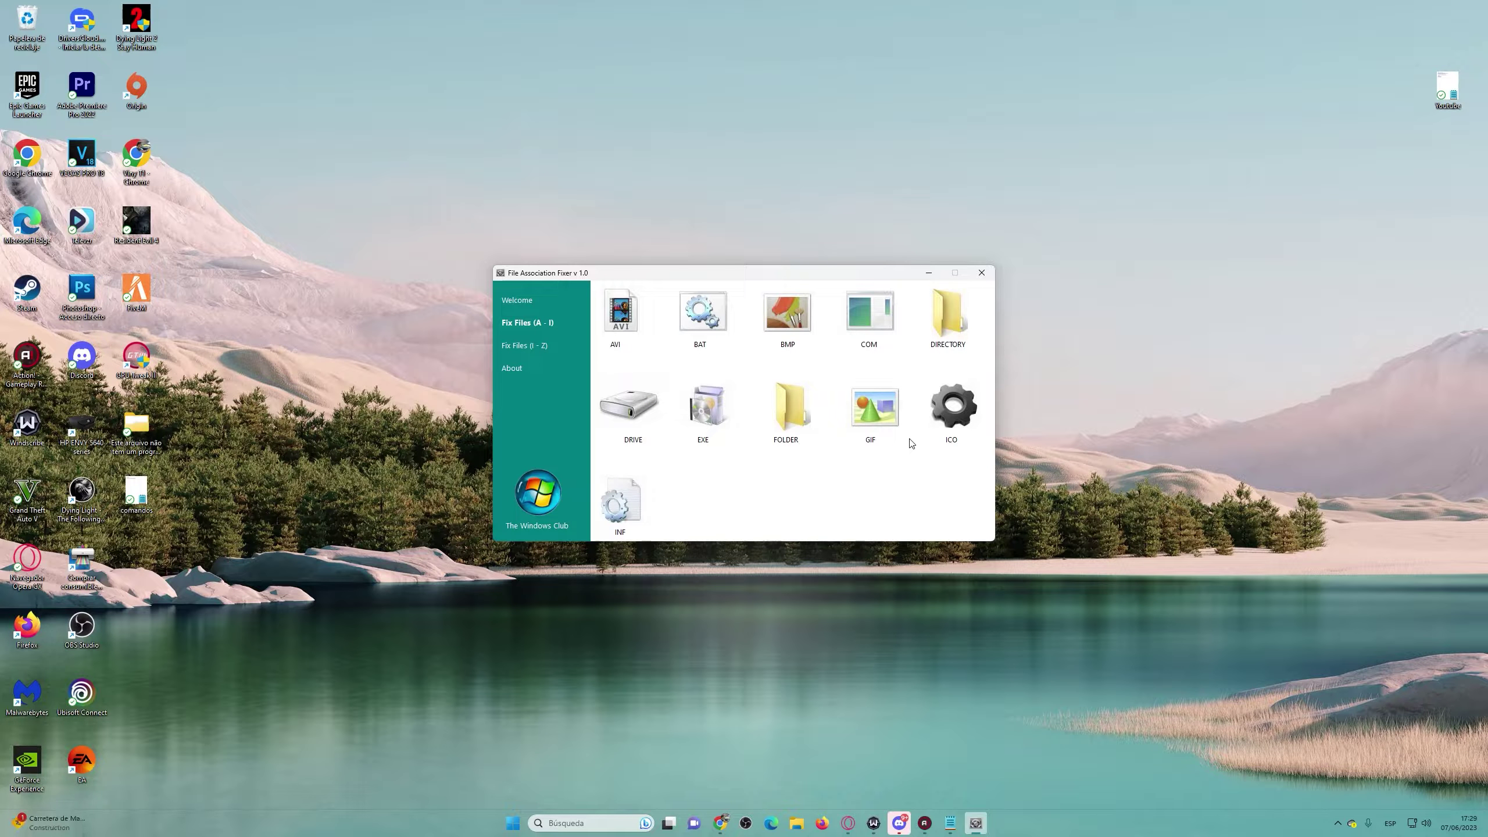
{"action": "left_click", "coordinate": [705, 415]}
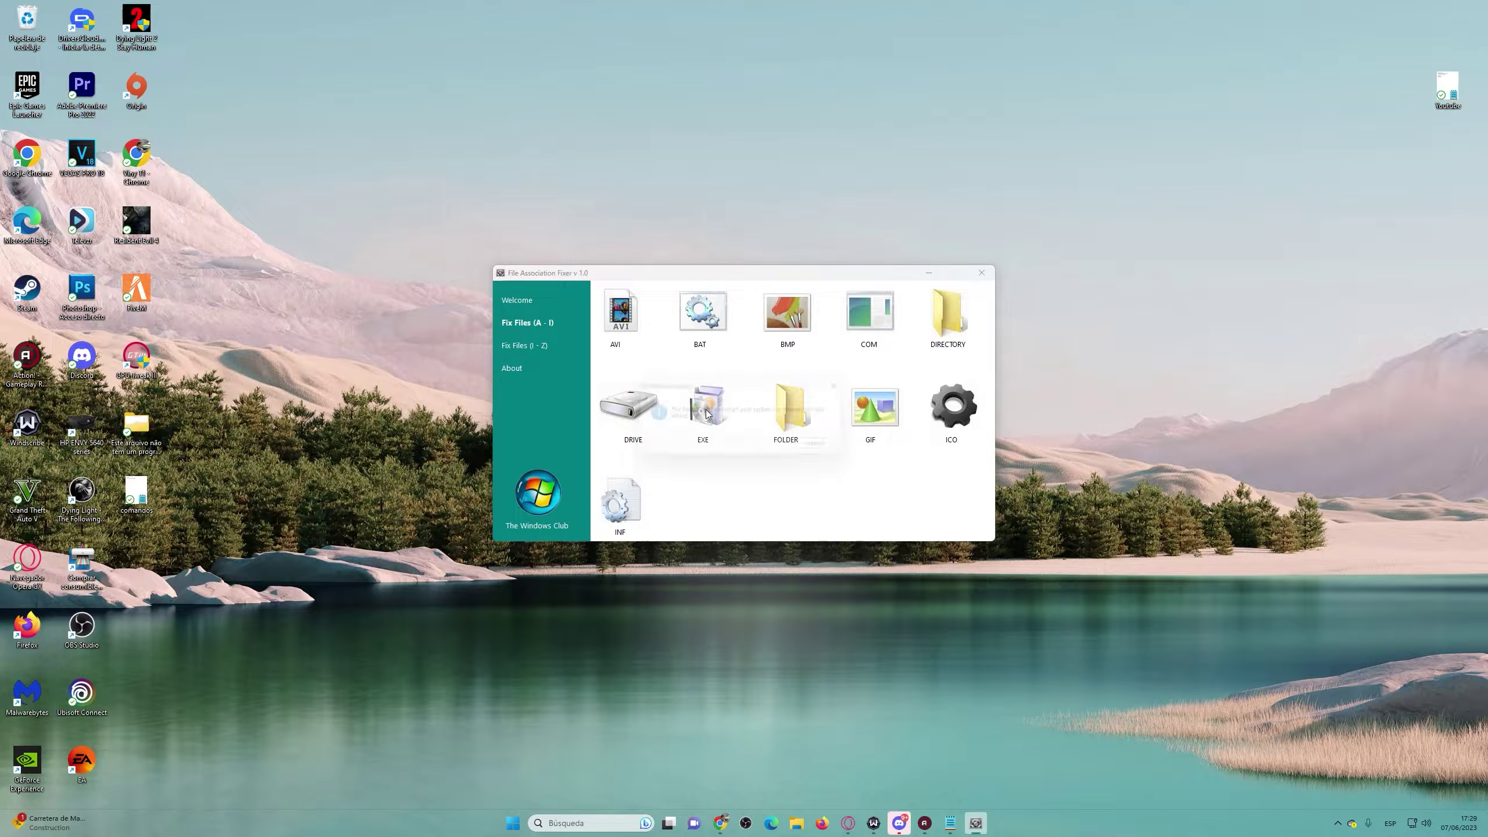
{"action": "left_click", "coordinate": [829, 458]}
{"action": "left_click", "coordinate": [624, 418]}
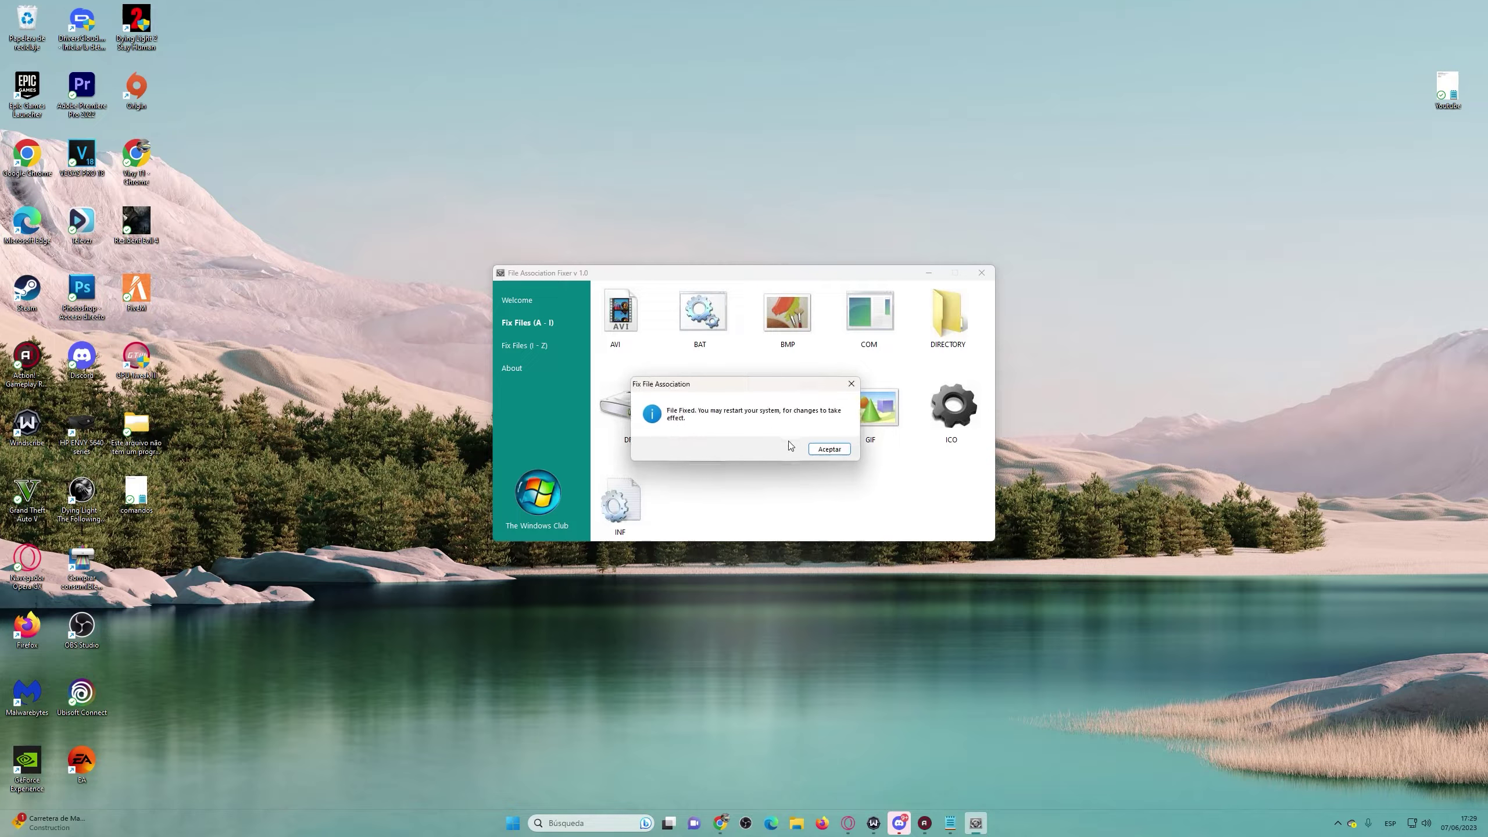
{"action": "left_click", "coordinate": [841, 452]}
{"action": "left_click", "coordinate": [830, 455]}
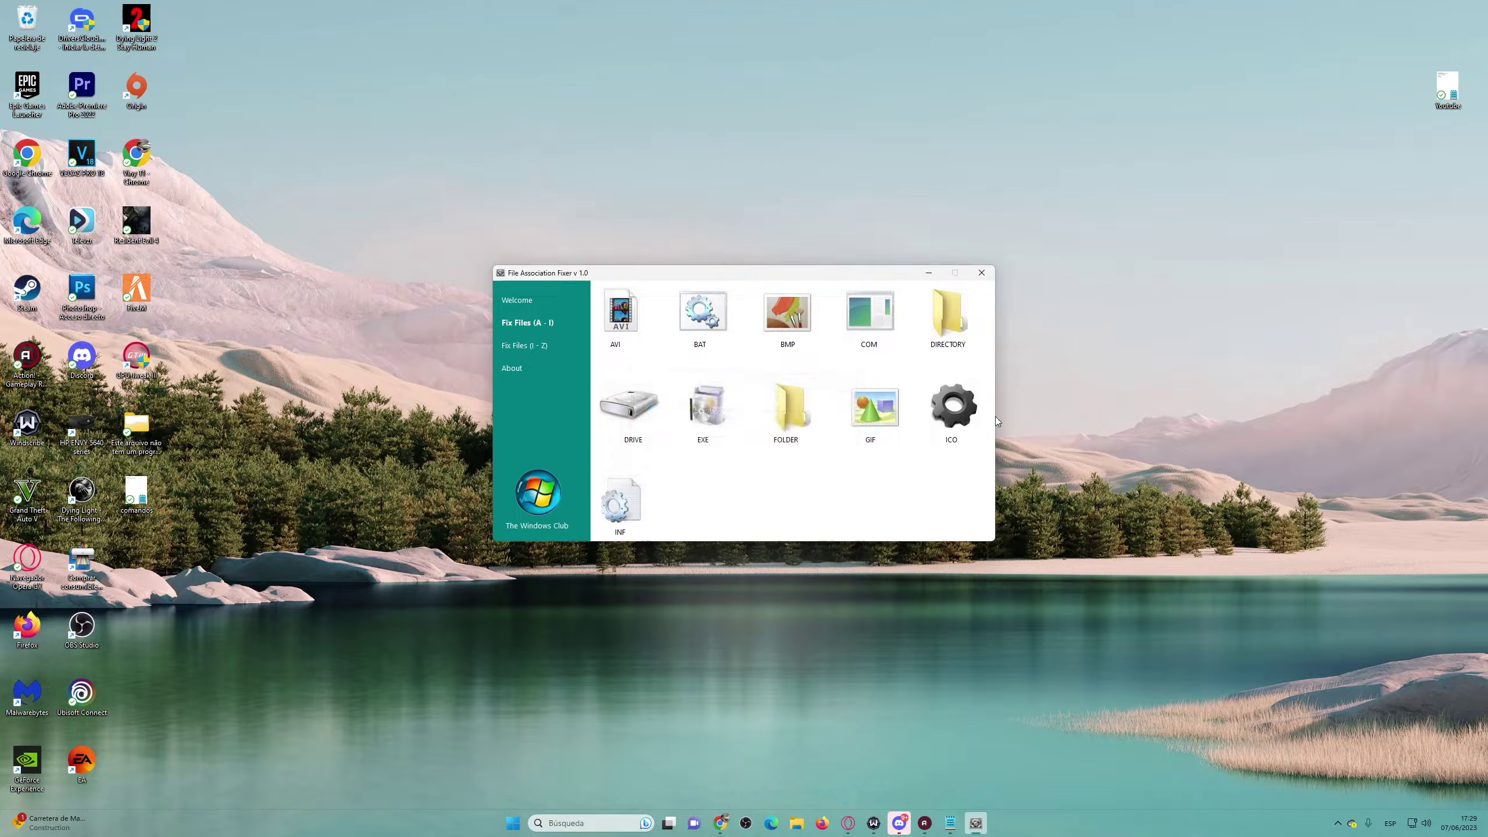
{"action": "left_click", "coordinate": [953, 405]}
{"action": "left_click", "coordinate": [829, 449]}
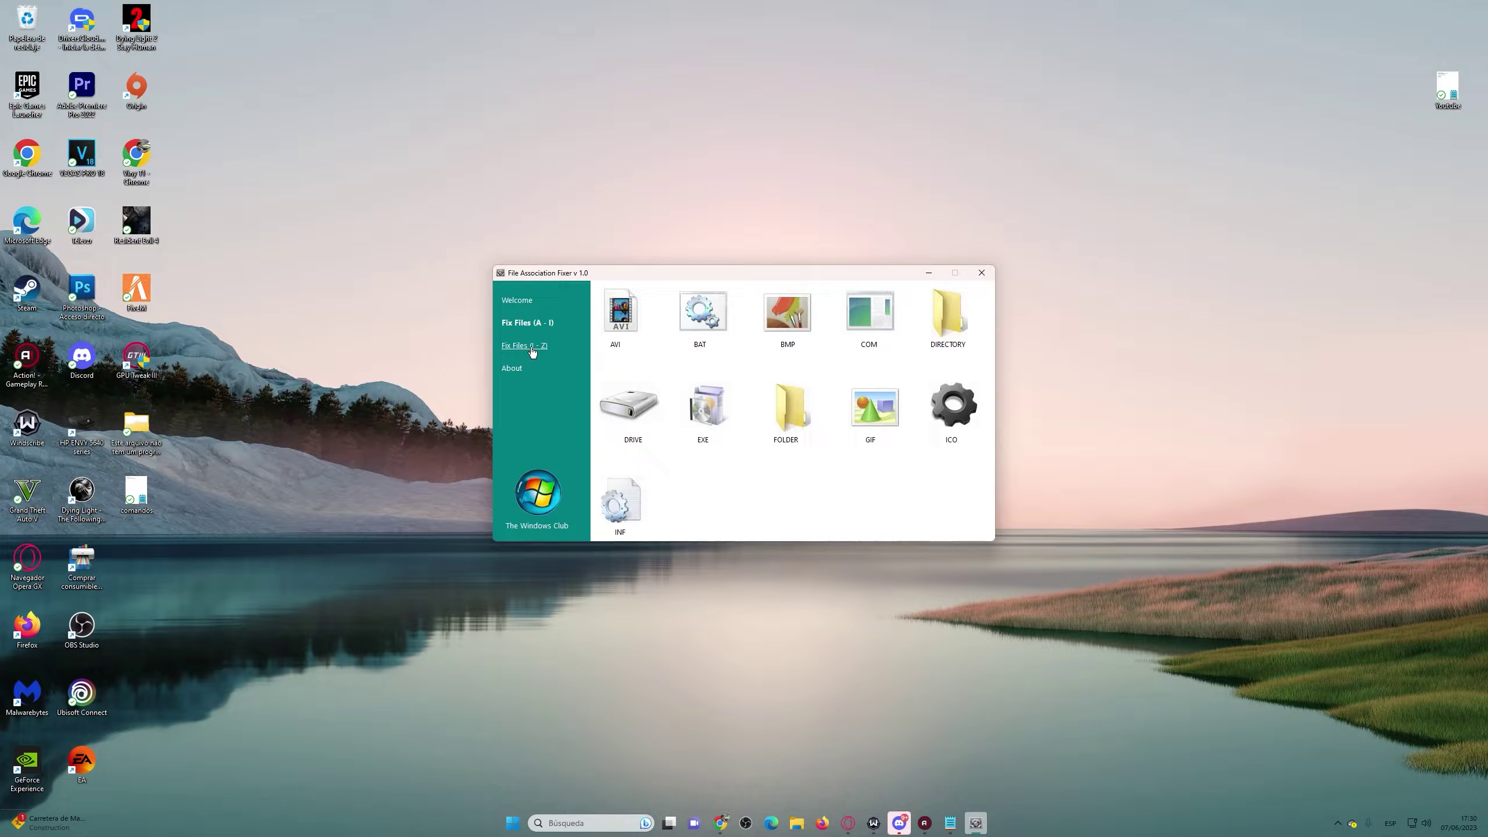
Fix the REG association in the I - Z group of file types and close File Association Fixer
{"action": "left_click", "coordinate": [530, 346]}
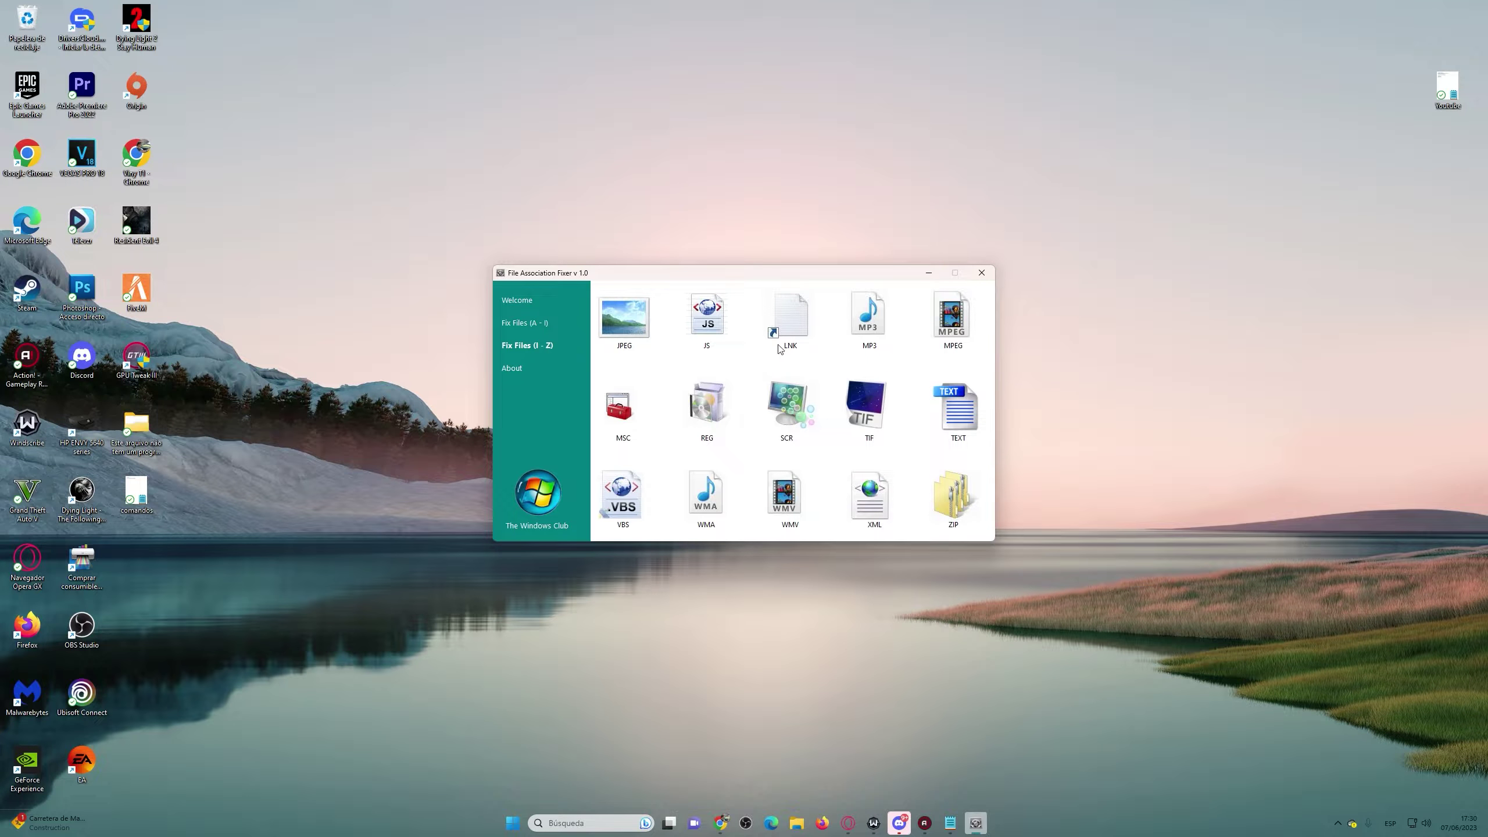
{"action": "left_click", "coordinate": [707, 403]}
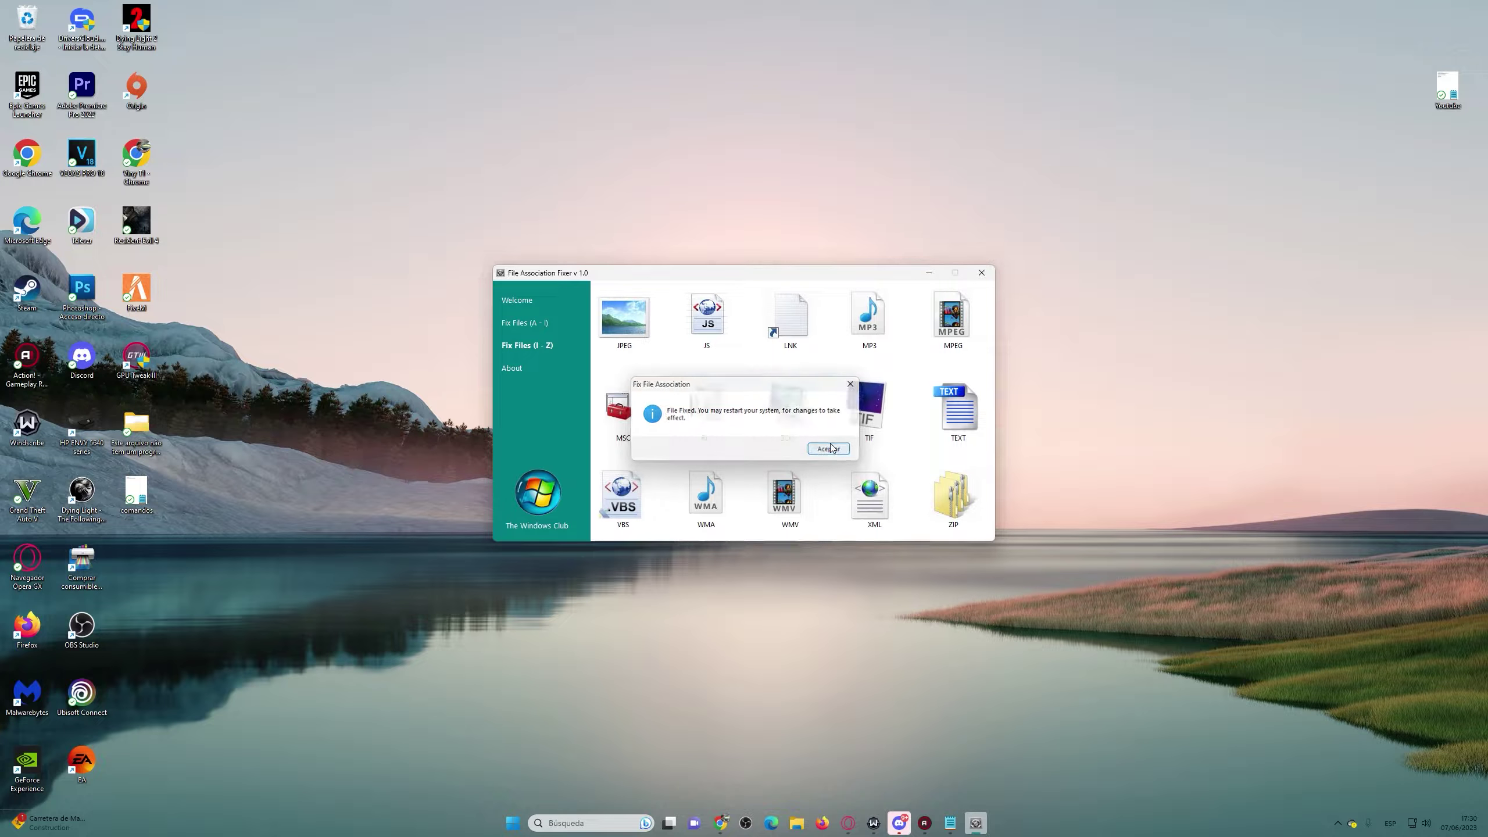
{"action": "left_click", "coordinate": [829, 448]}
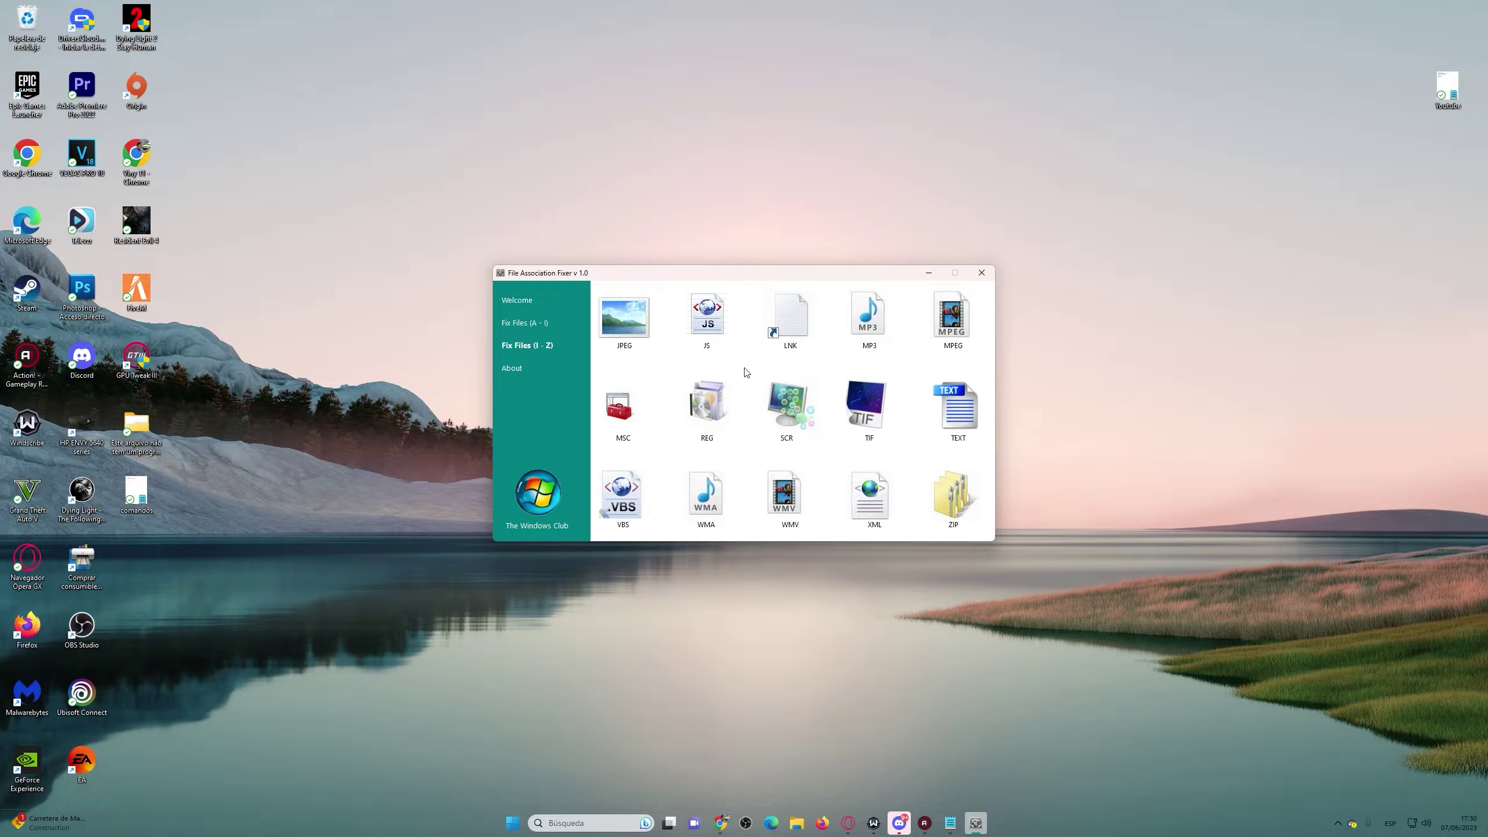
{"action": "left_click", "coordinate": [982, 273]}
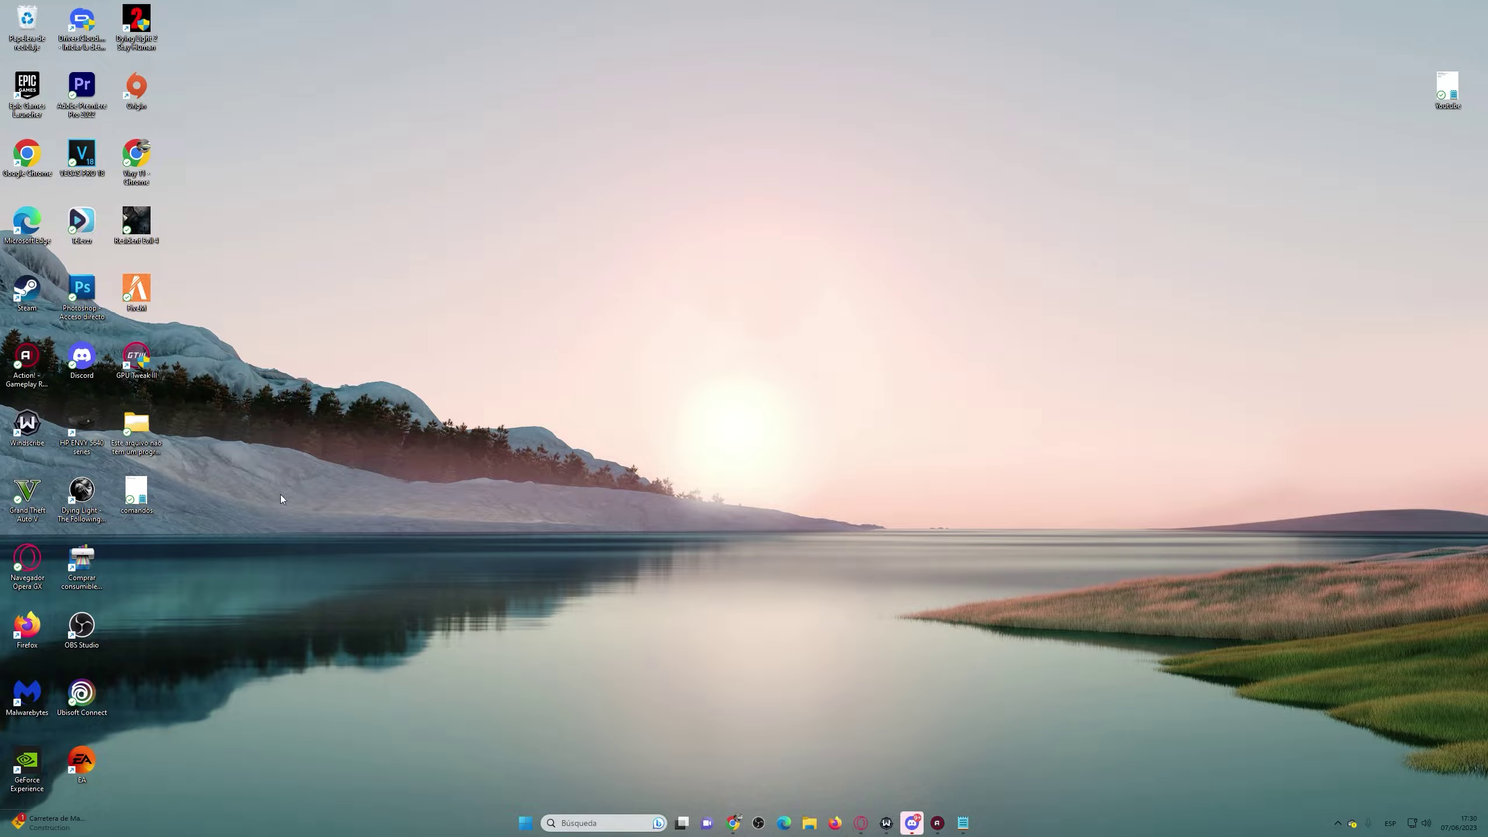
Search Windows for cmd and open the file location of the Command Prompt (Símbolo del sistema) shortcut
{"action": "left_click", "coordinate": [526, 823]}
{"action": "left_click", "coordinate": [666, 409]}
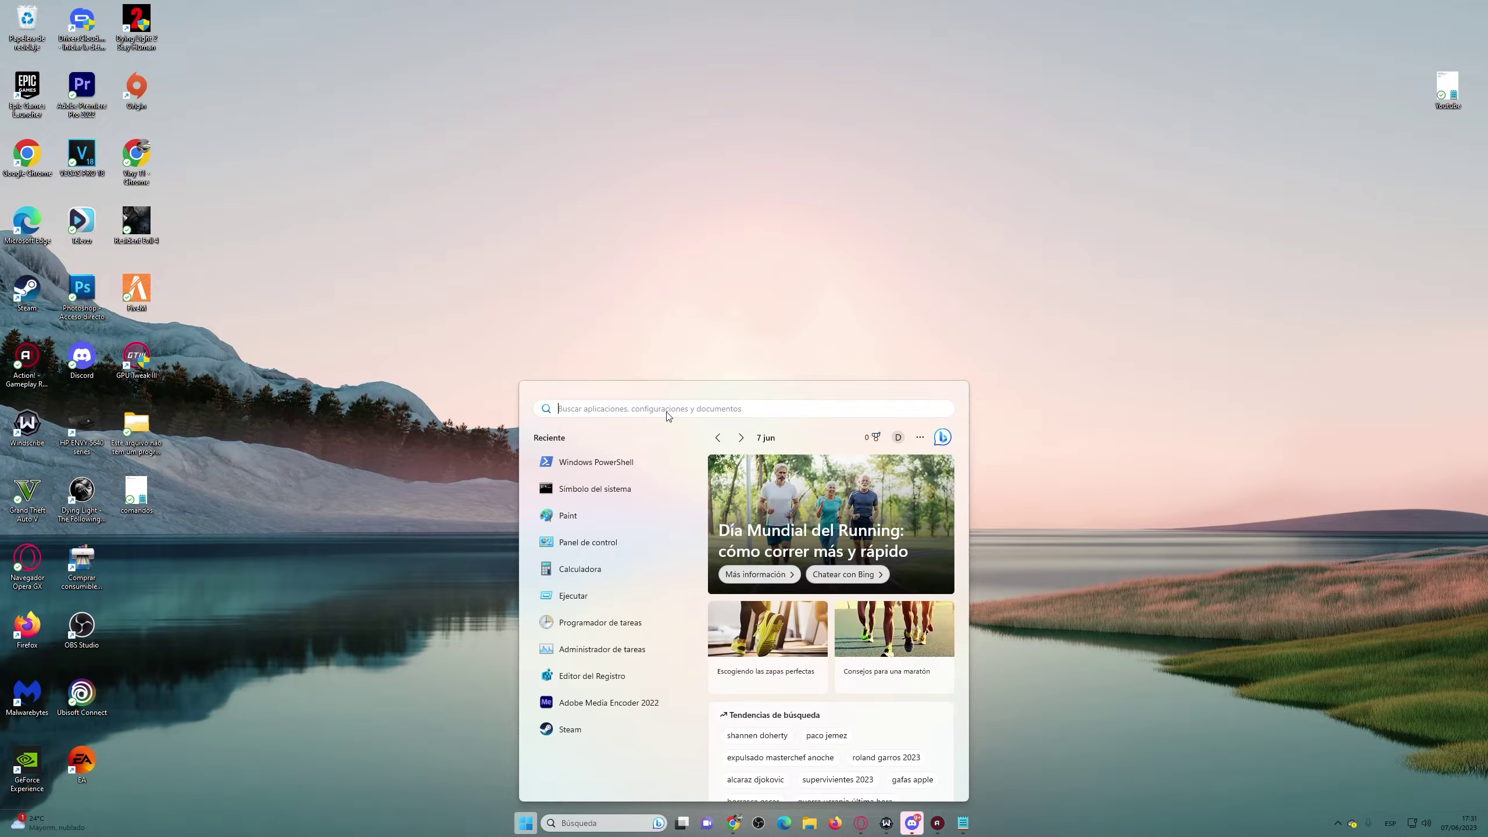
{"action": "type", "text": "cmd"}
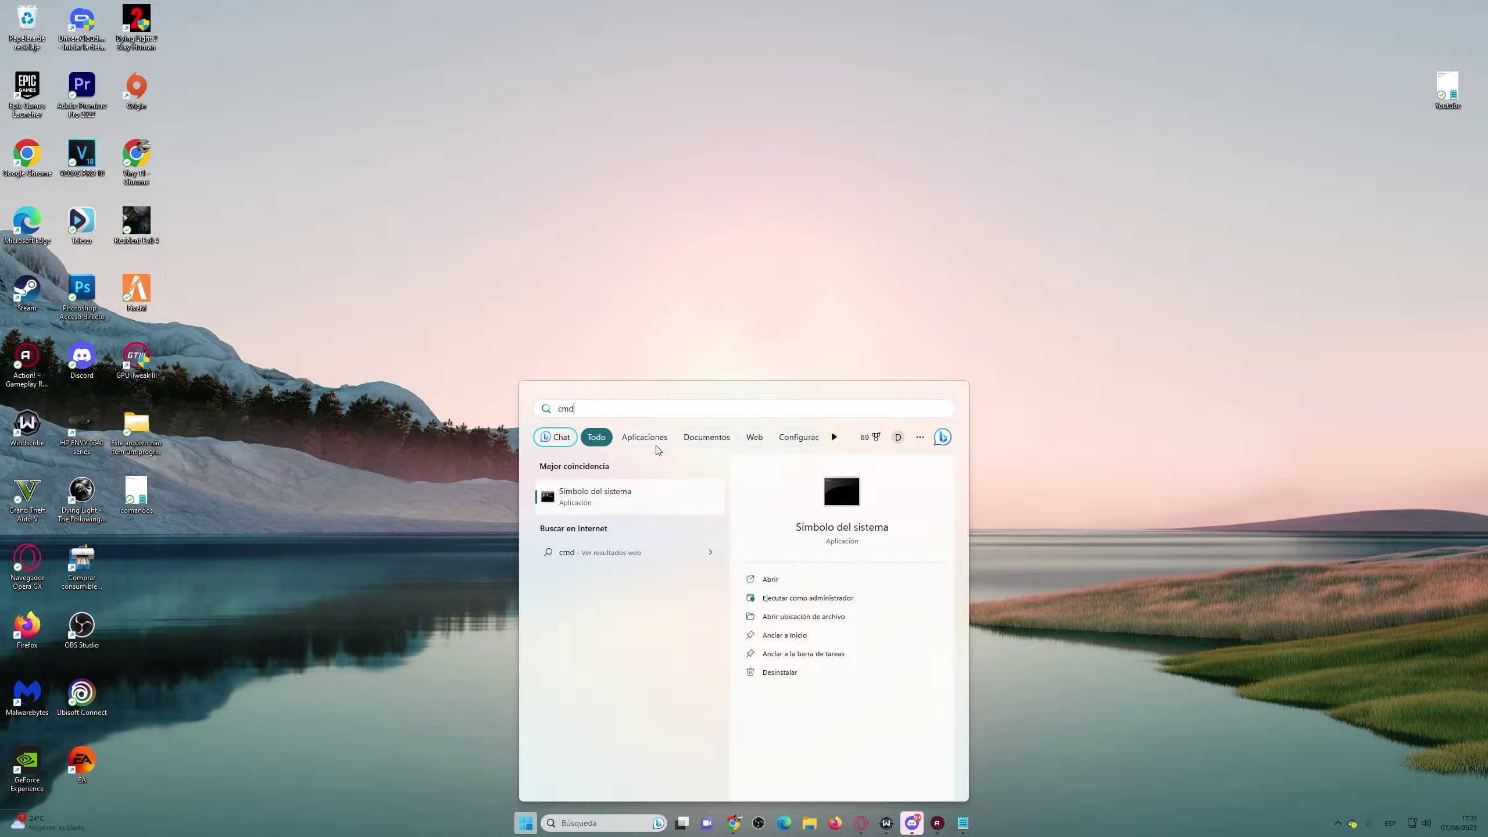
{"action": "right_click", "coordinate": [624, 494]}
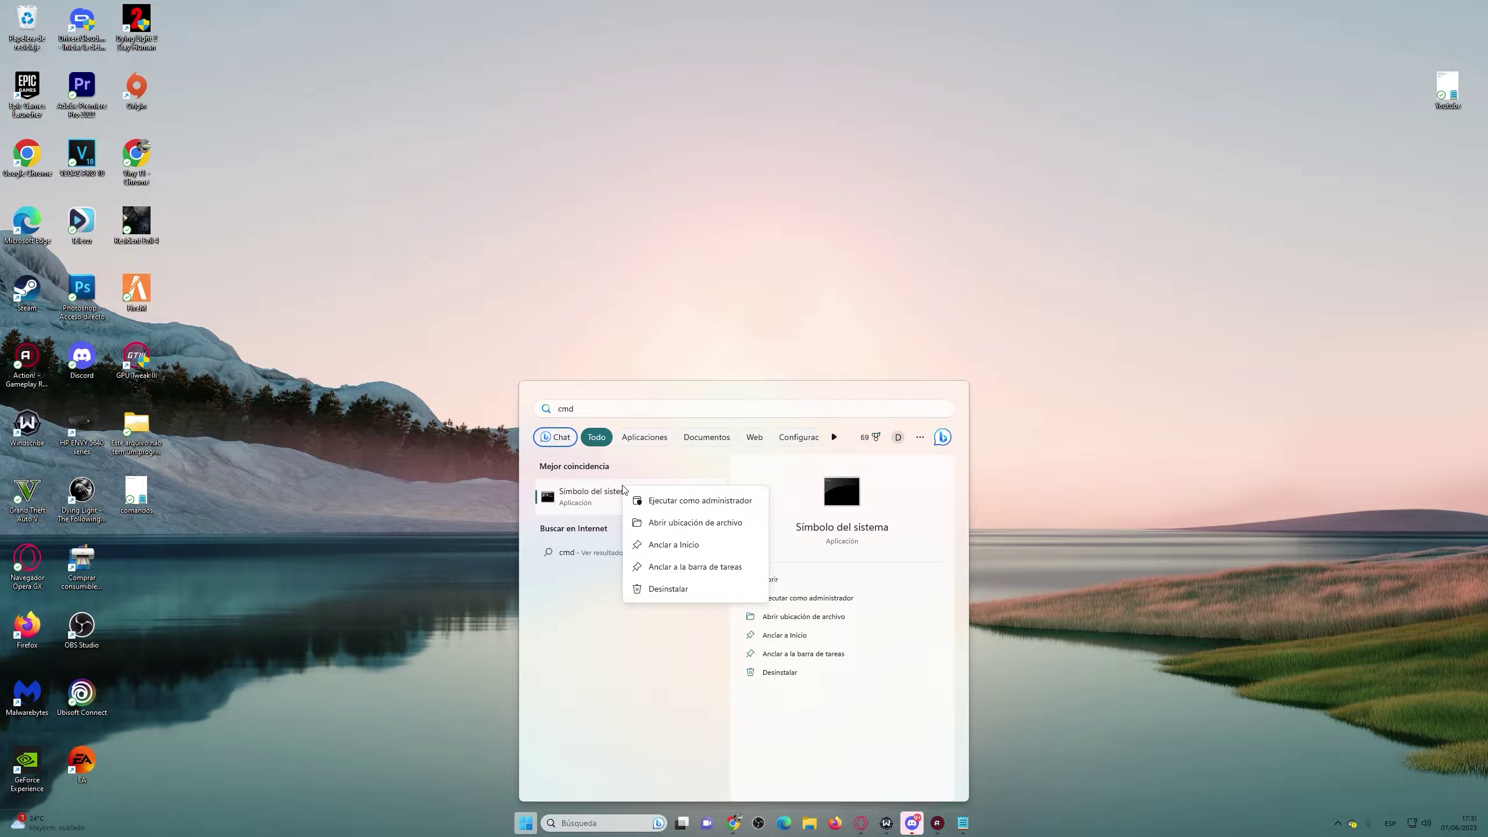
{"action": "left_click", "coordinate": [674, 522]}
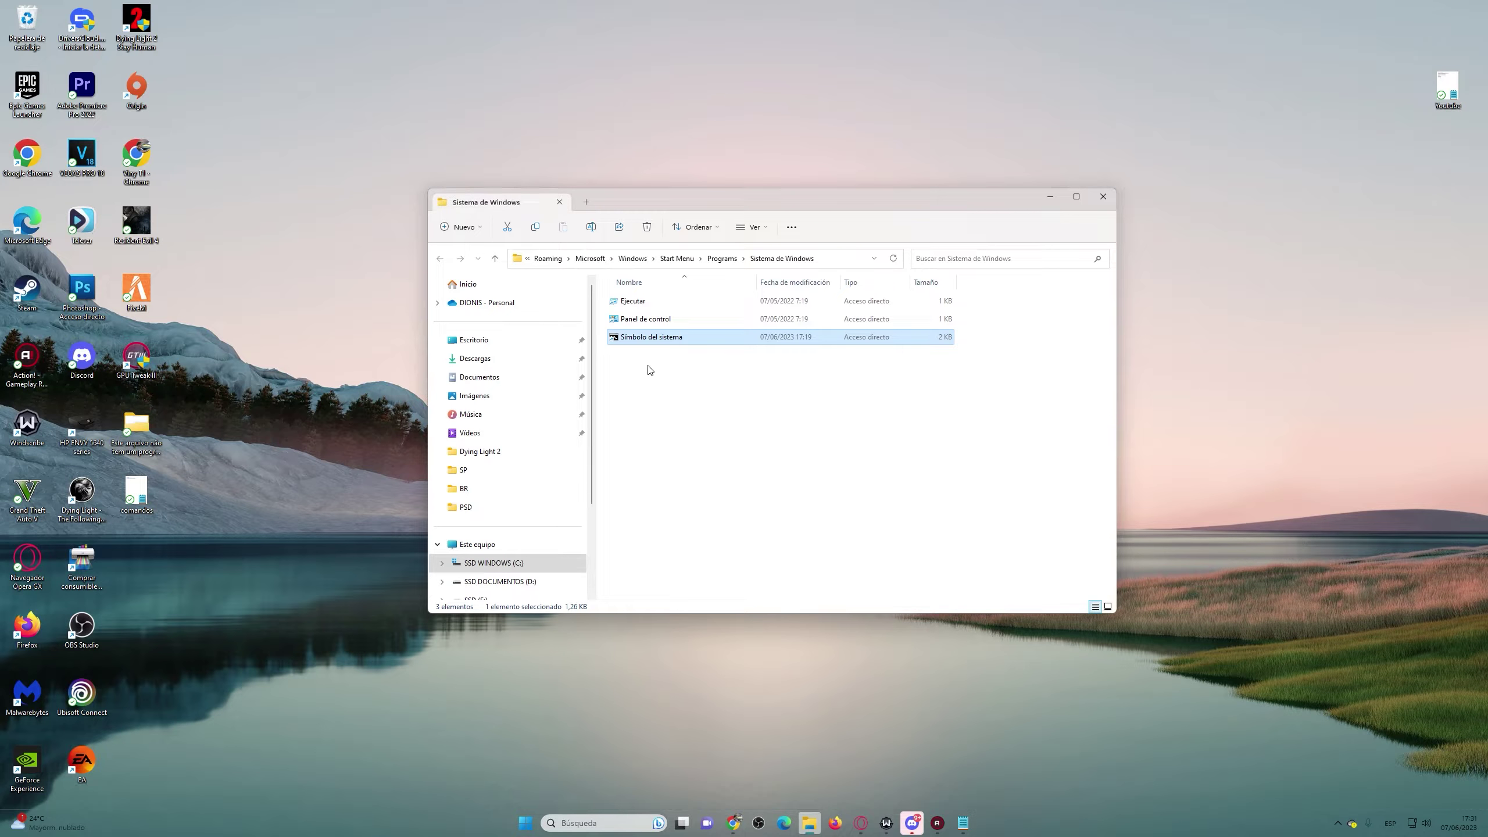
Copy the name of the Símbolo del sistema shortcut and leave the shortcut's name as it is
{"action": "right_click", "coordinate": [647, 340]}
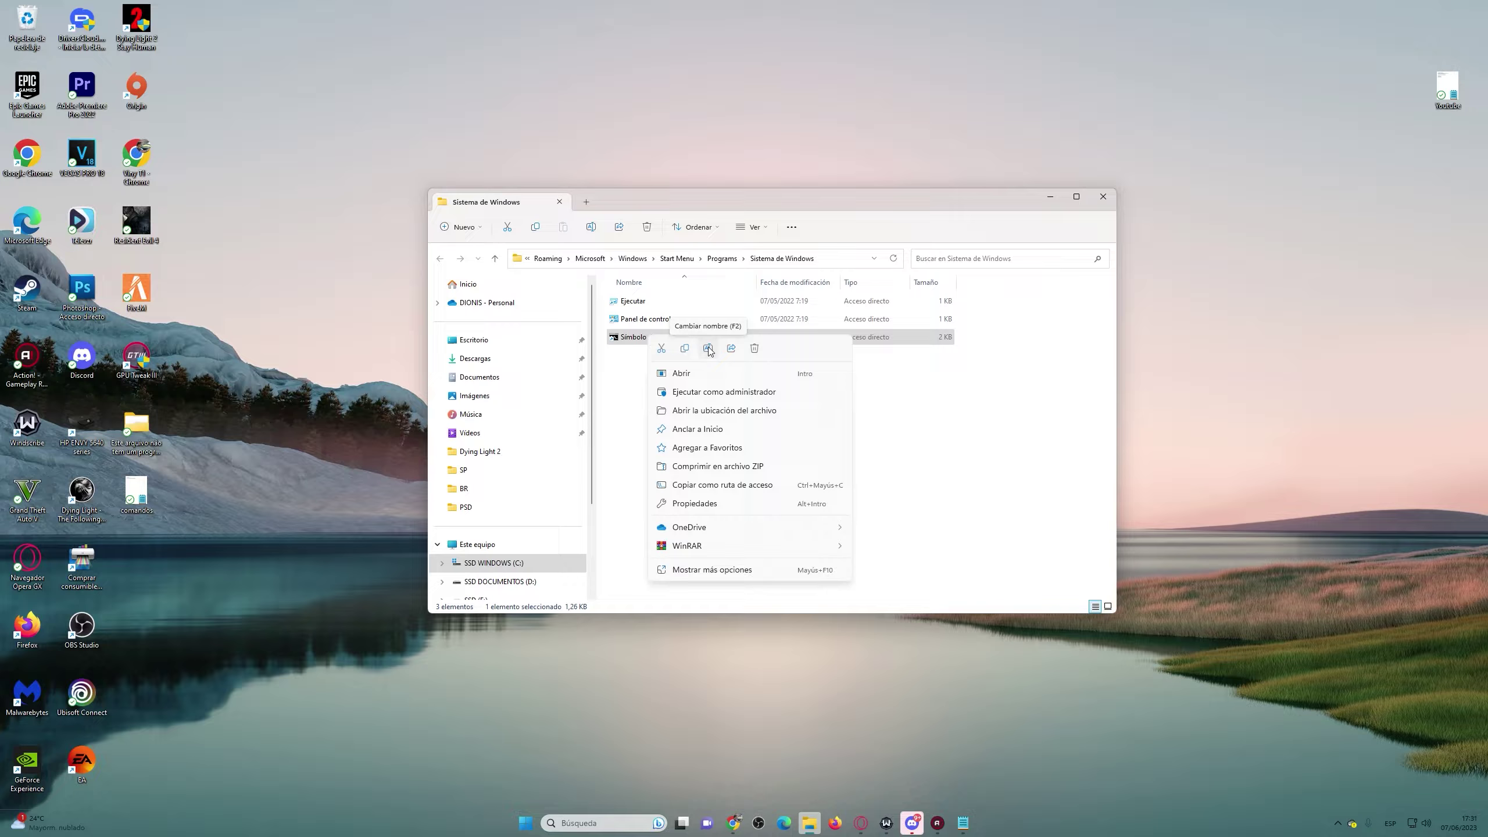
{"action": "left_click", "coordinate": [708, 348]}
{"action": "key", "text": "ctrl+c"}
{"action": "right_click", "coordinate": [663, 338]}
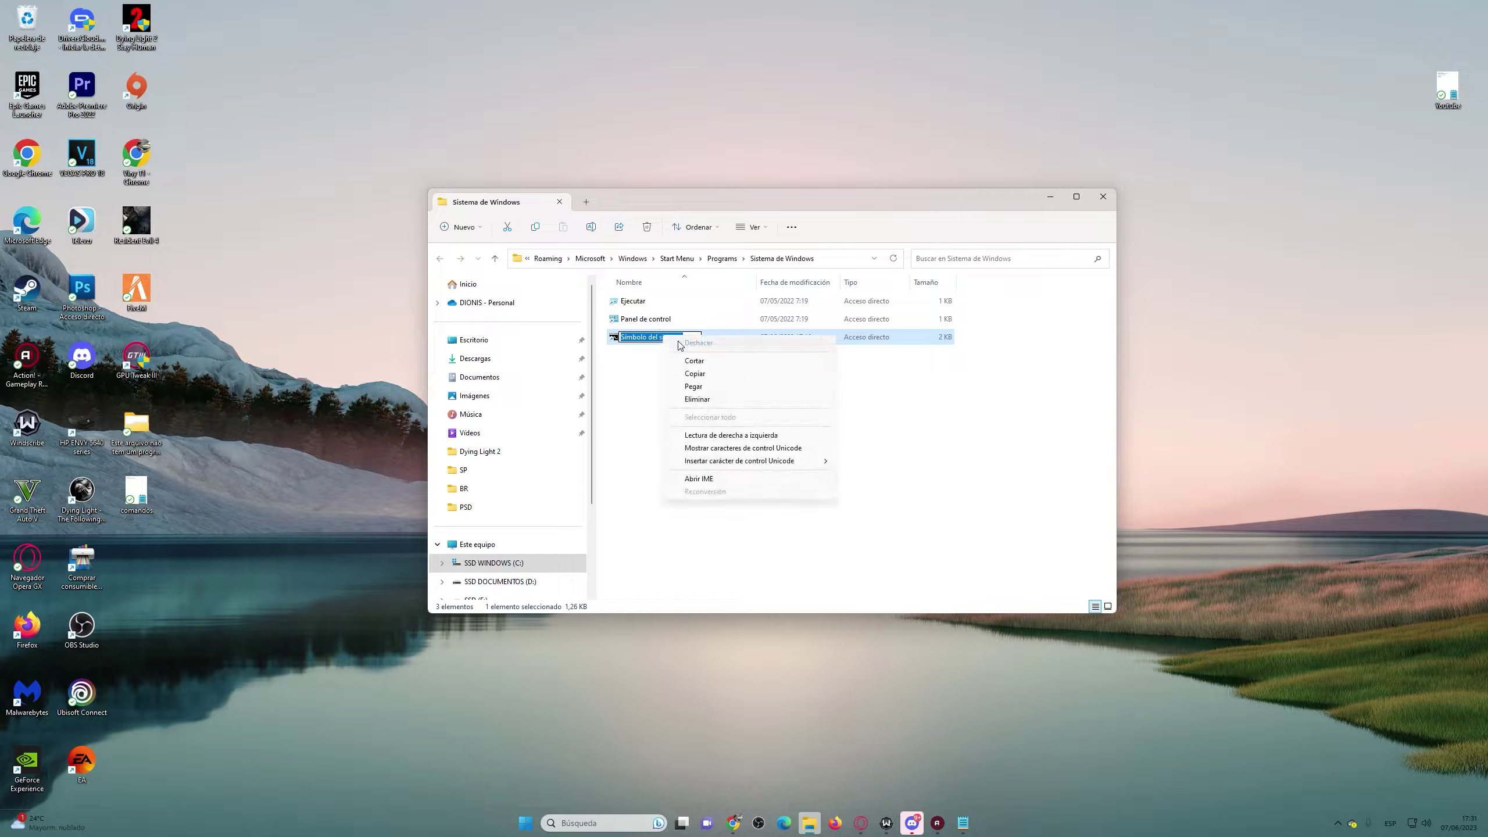
{"action": "left_click", "coordinate": [697, 374]}
{"action": "left_click", "coordinate": [707, 337]}
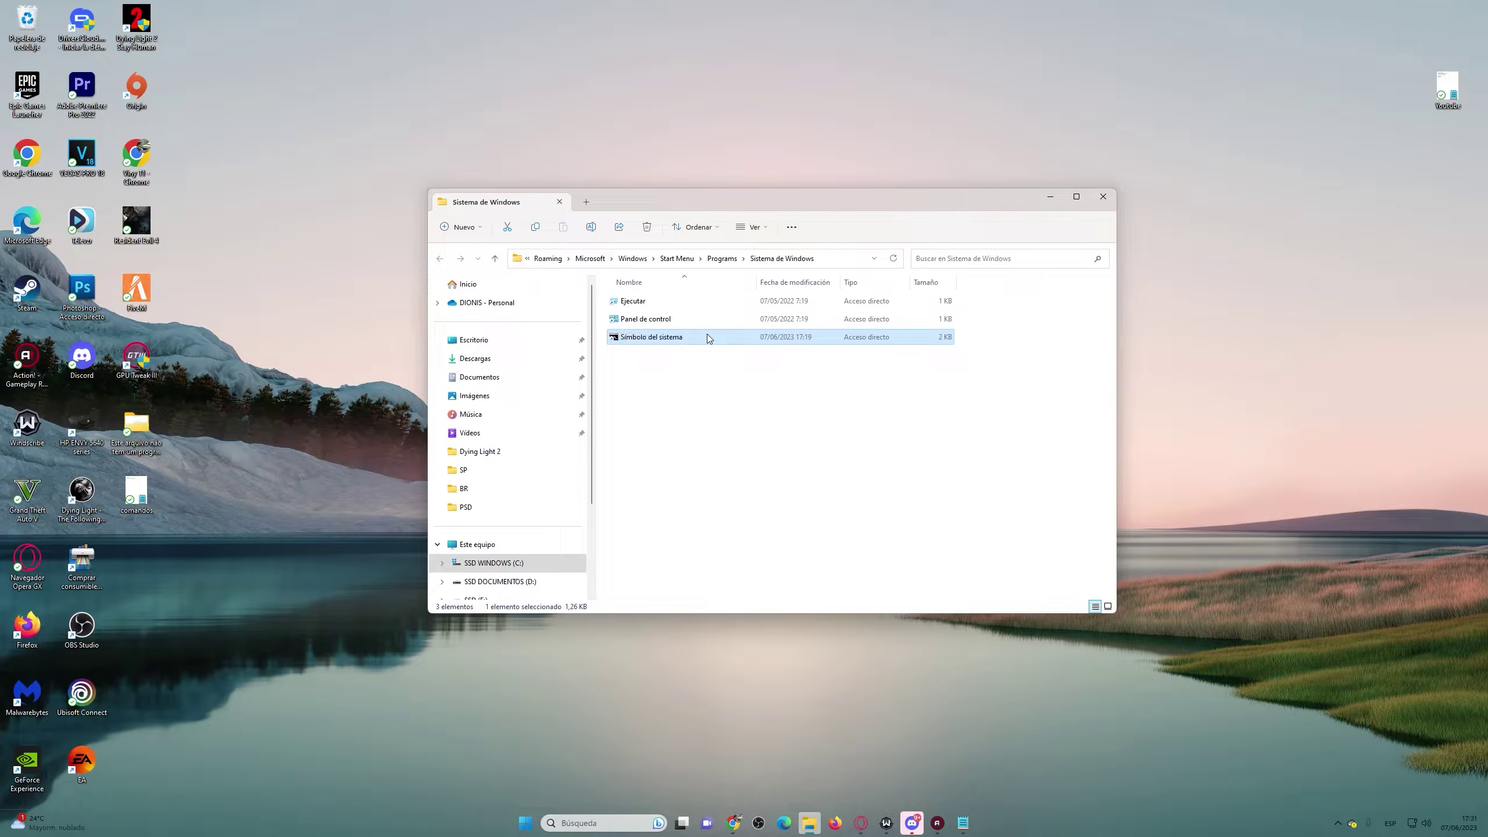
Open the file location of the Símbolo del sistema shortcut and find the cmd application in system32
{"action": "right_click", "coordinate": [709, 343]}
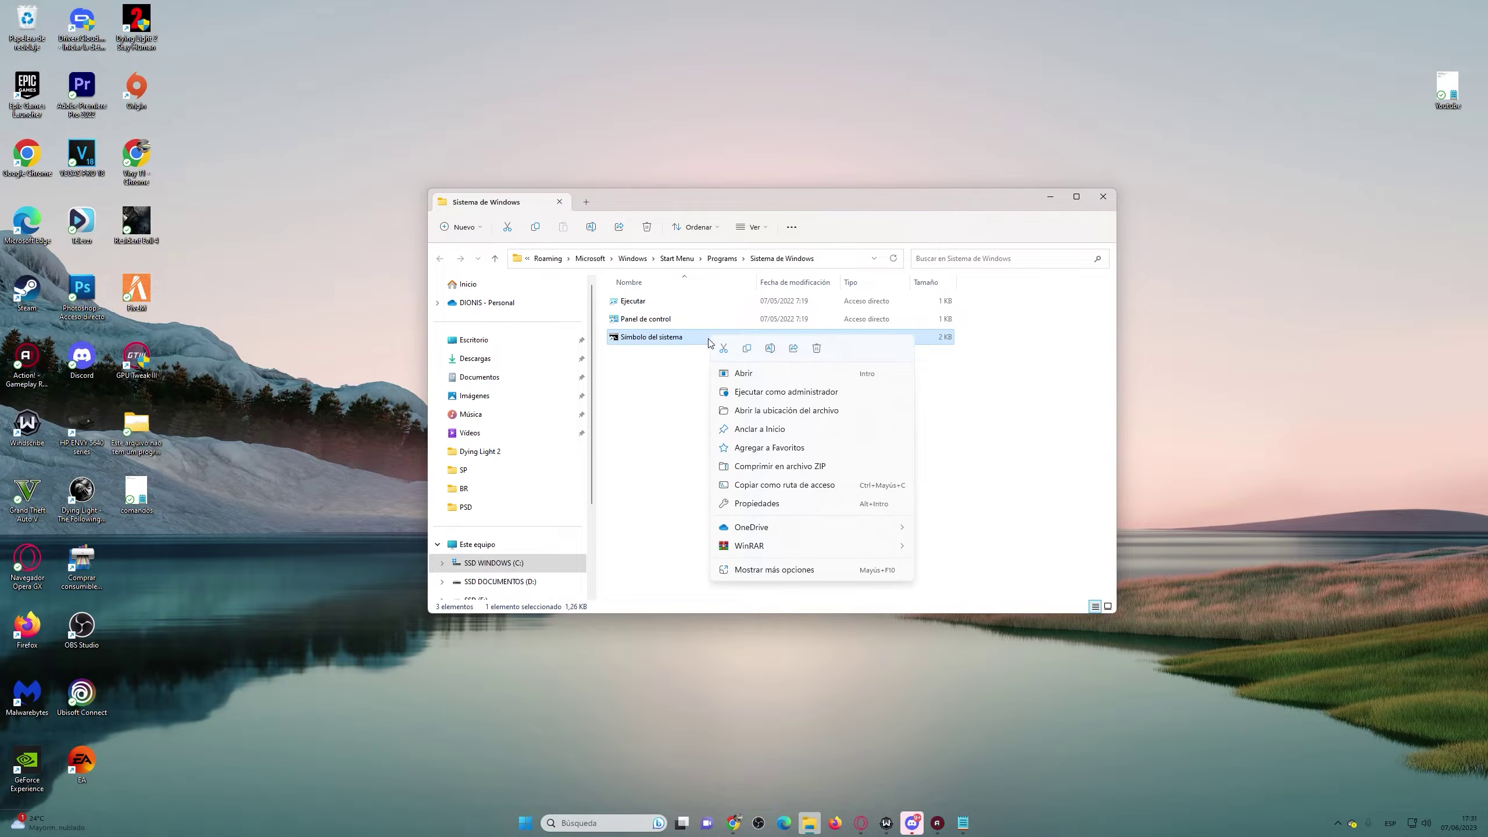
{"action": "left_click", "coordinate": [772, 411]}
{"action": "scroll", "coordinate": [749, 399], "scroll_direction": "down", "scroll_amount": 2}
{"action": "scroll", "coordinate": [755, 422], "scroll_direction": "up", "scroll_amount": 5}
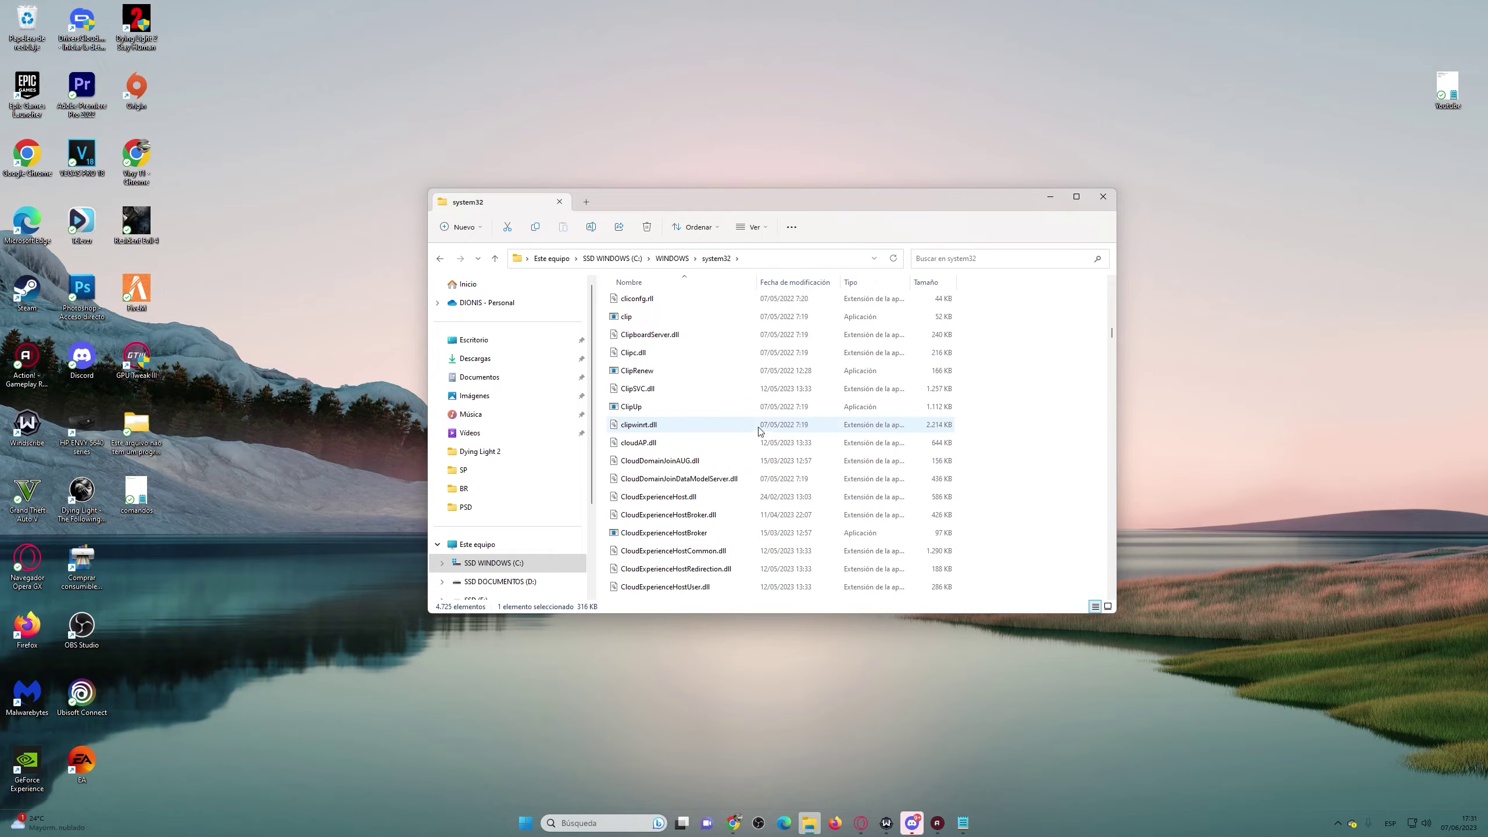
{"action": "scroll", "coordinate": [757, 431], "scroll_direction": "down", "scroll_amount": 6}
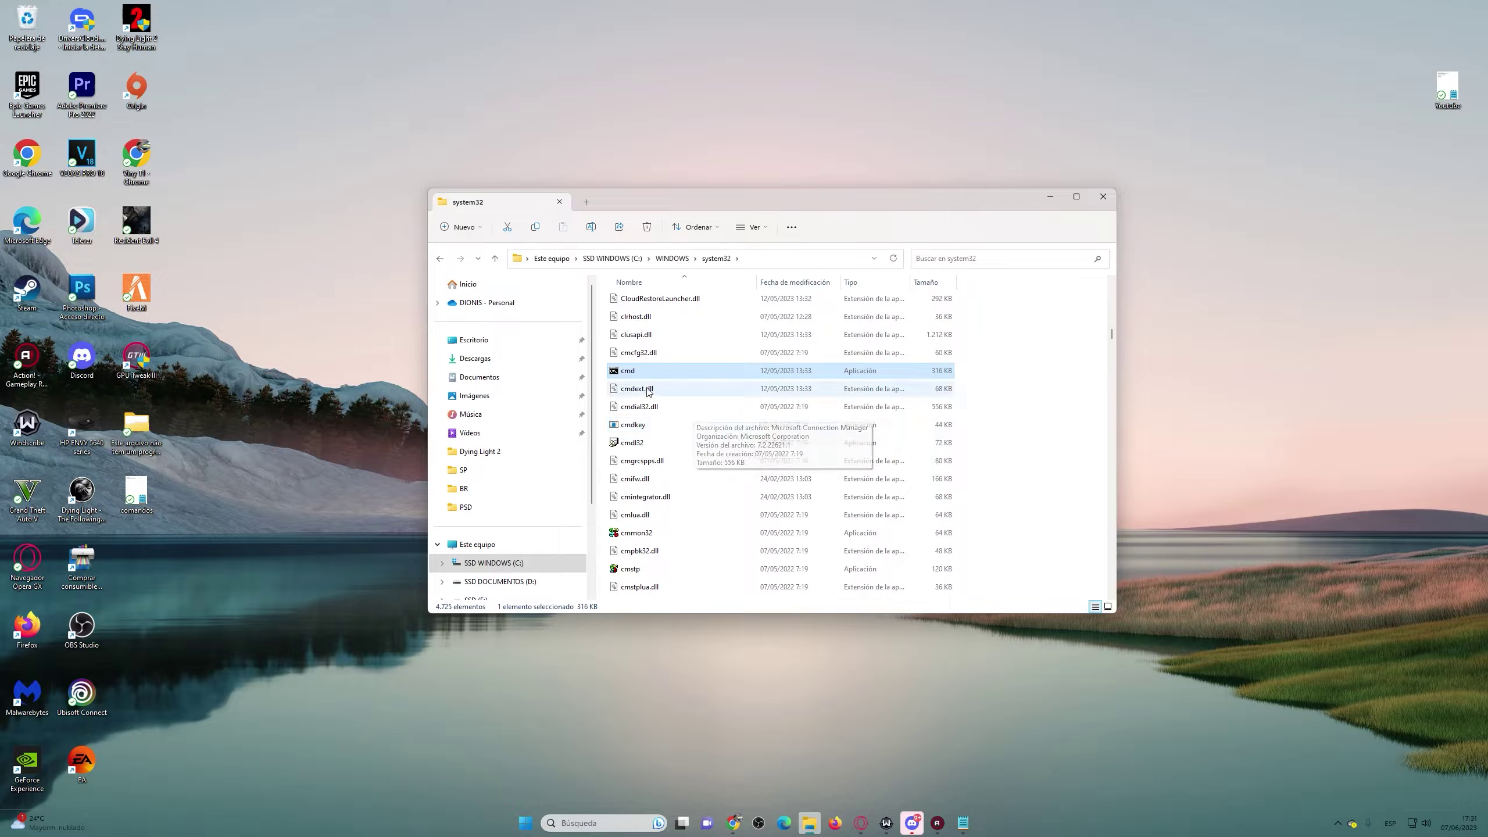
Send the cmd application to the desktop as a shortcut and close the system32 folder window
{"action": "right_click", "coordinate": [631, 375]}
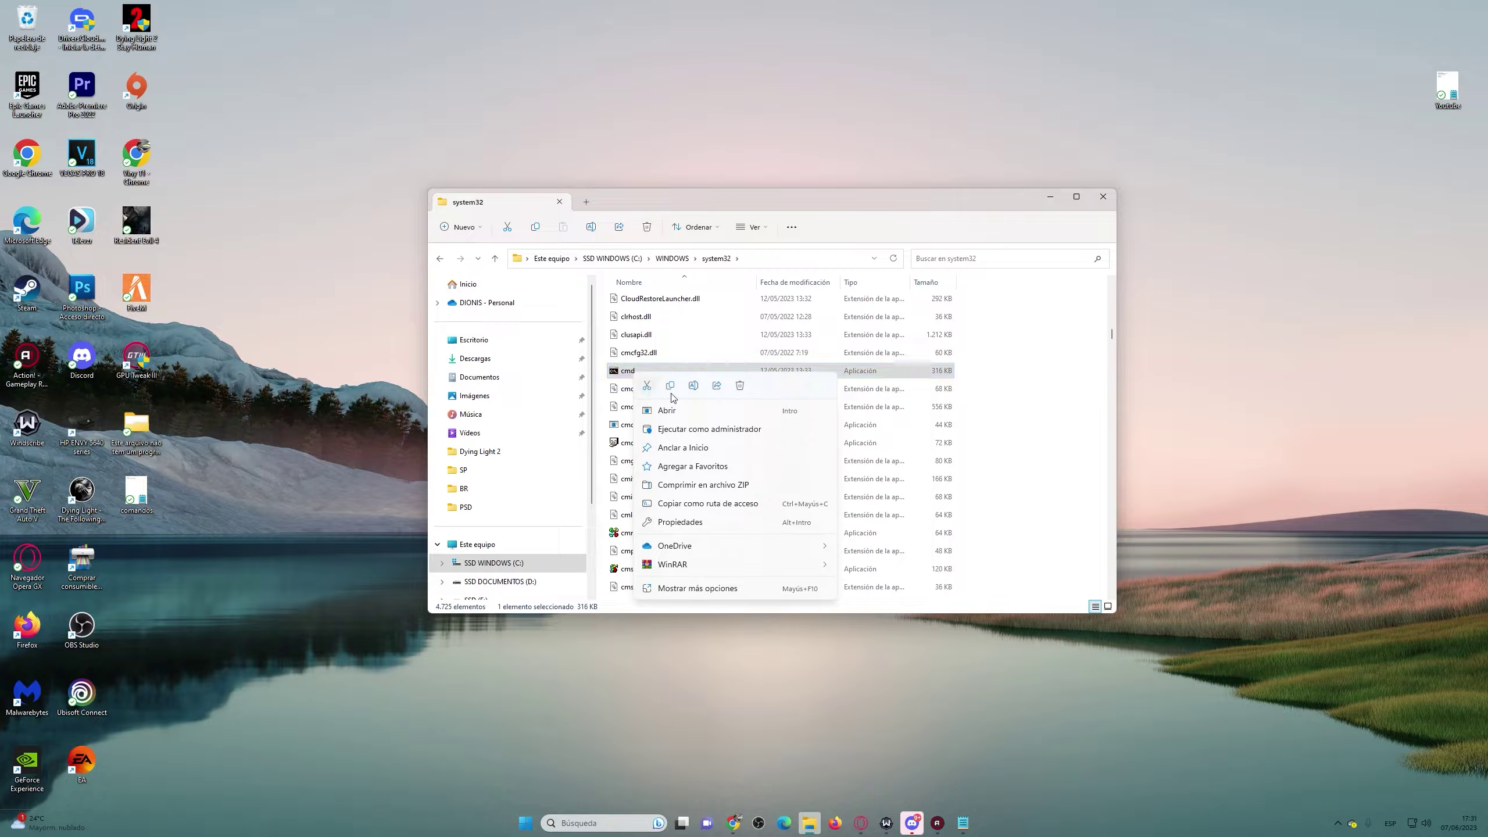
{"action": "left_click", "coordinate": [720, 587]}
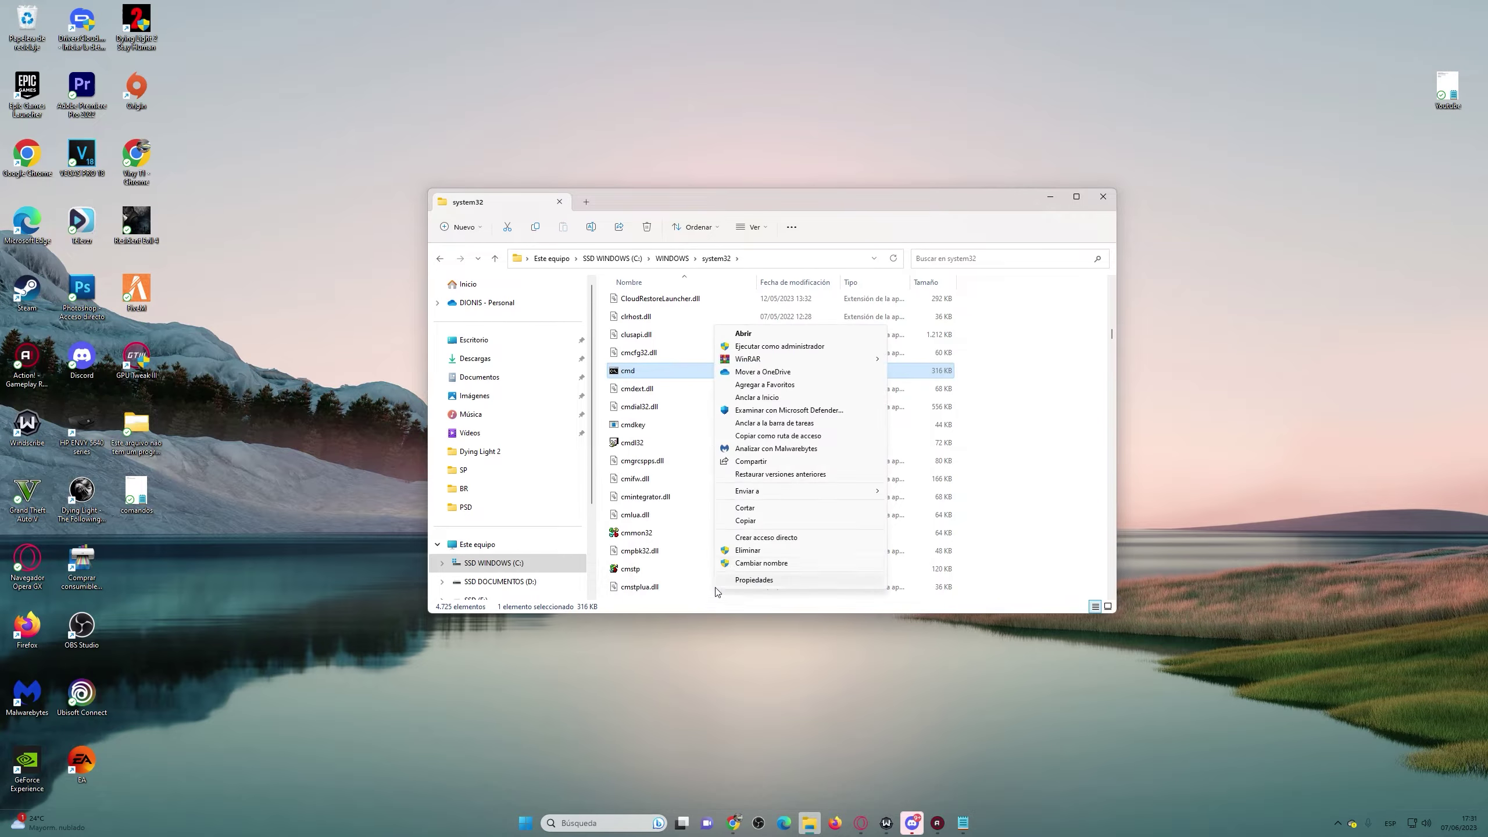
{"action": "mouse_move", "coordinate": [795, 497]}
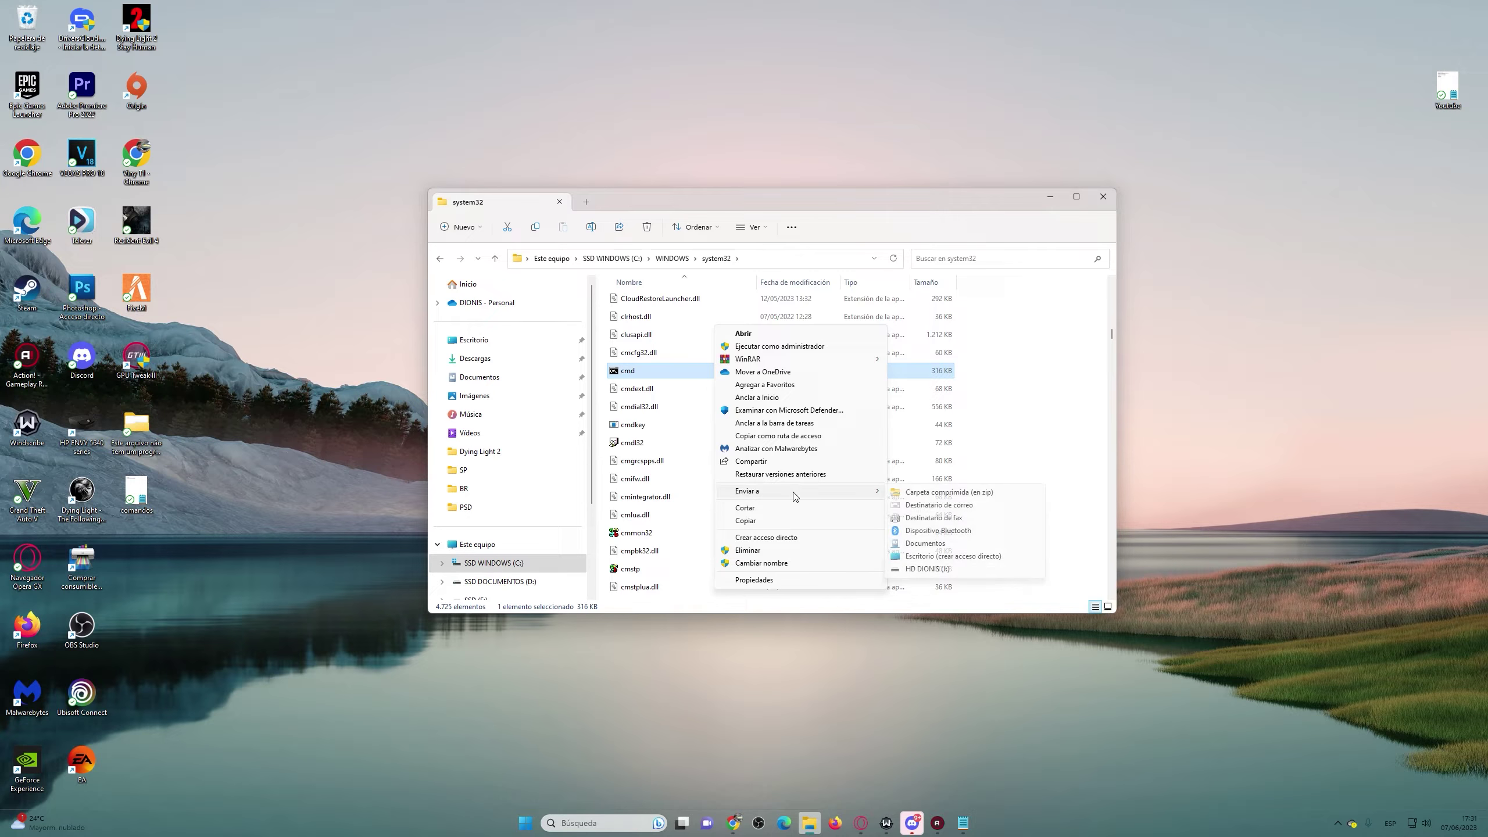
{"action": "left_click", "coordinate": [931, 556]}
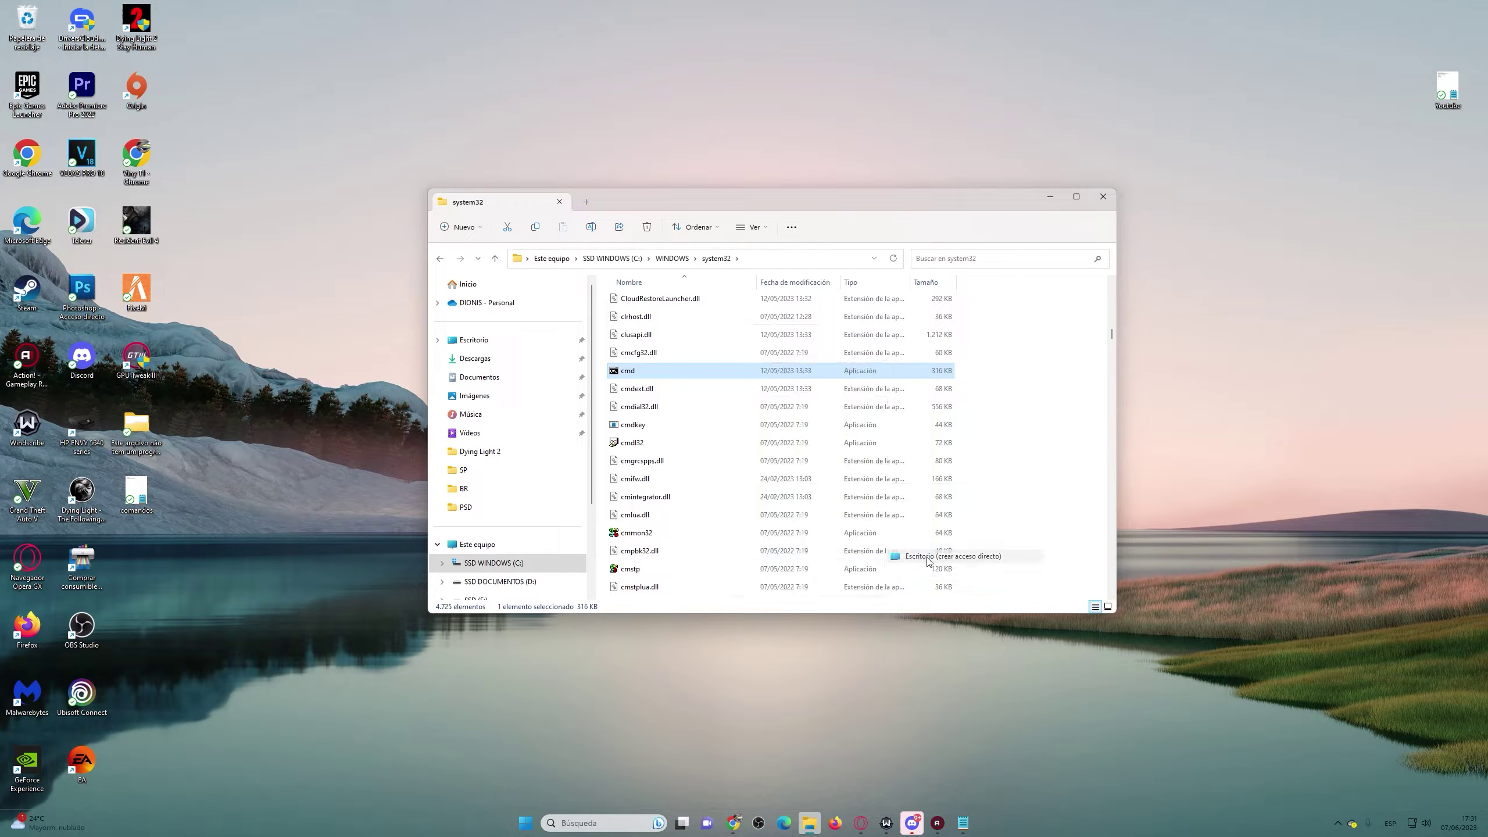
{"action": "left_click", "coordinate": [1102, 196]}
Move the new cmd shortcut to a free area of the desktop and rename it with the copied name, Símbolo del sistema
{"action": "left_click_drag", "start_coordinate": [140, 563], "coordinate": [602, 311]}
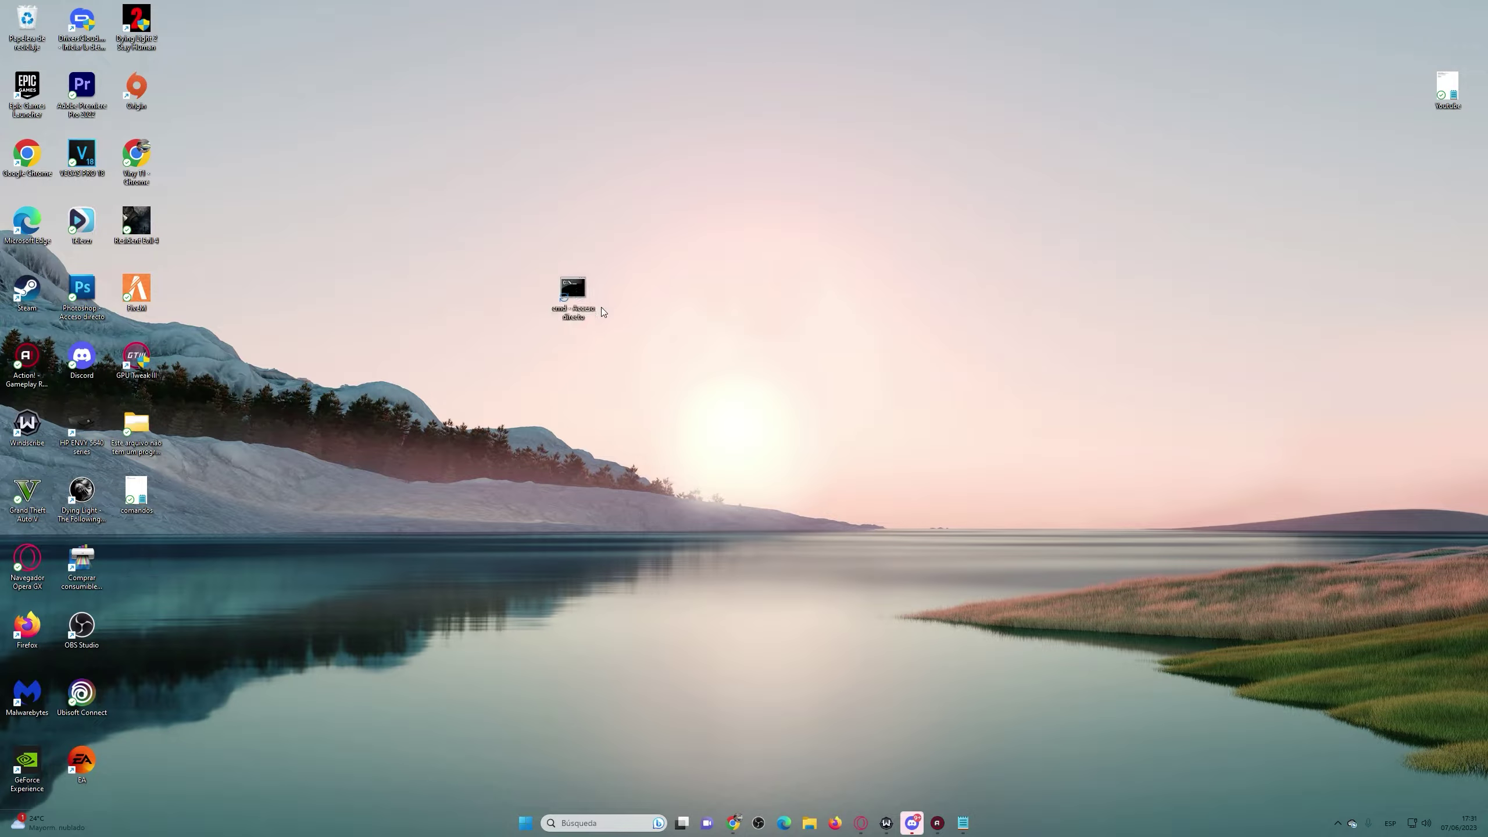
{"action": "right_click", "coordinate": [575, 294]}
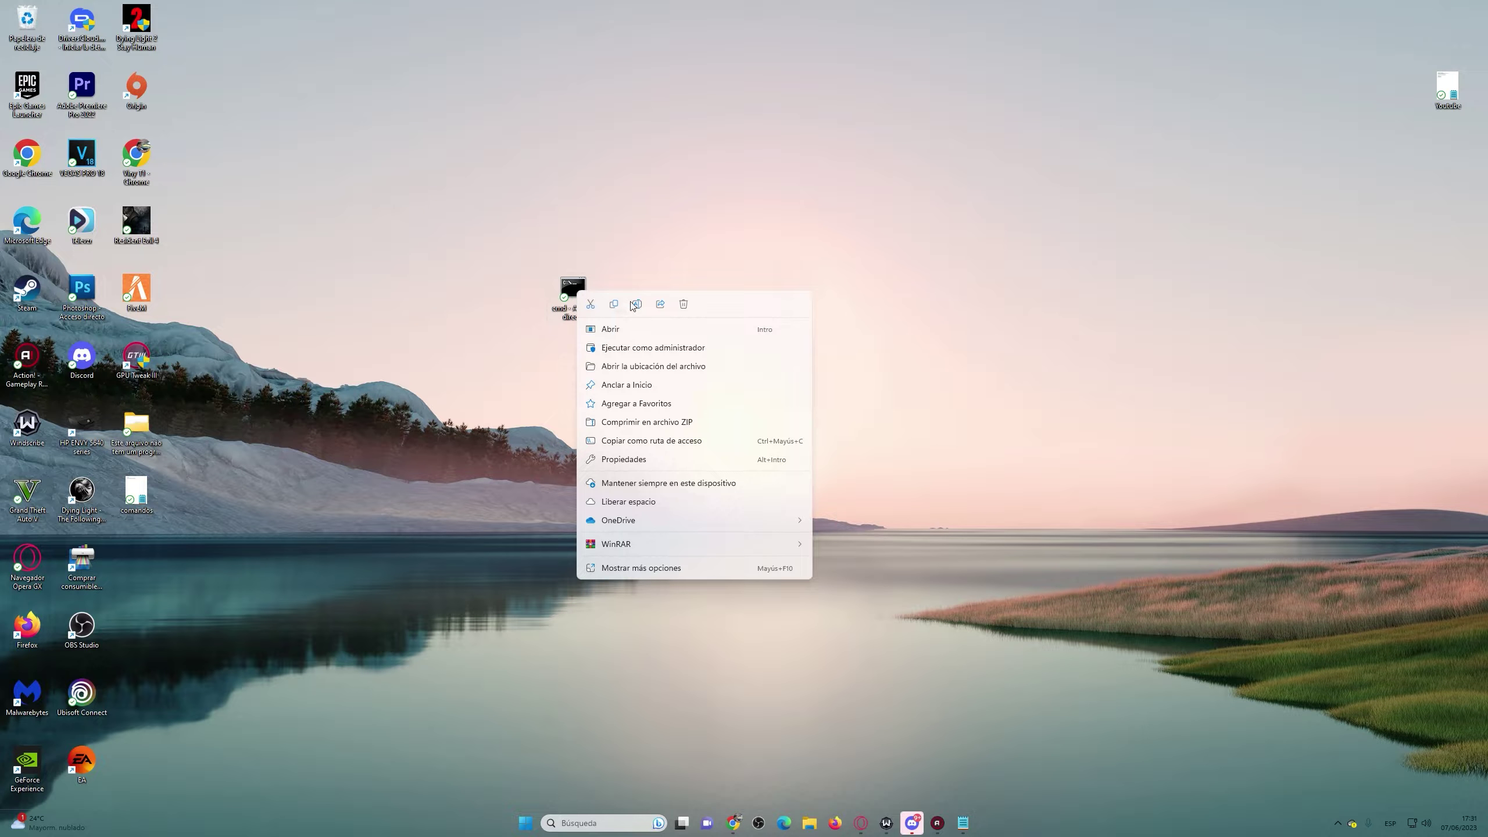
{"action": "left_click", "coordinate": [637, 304]}
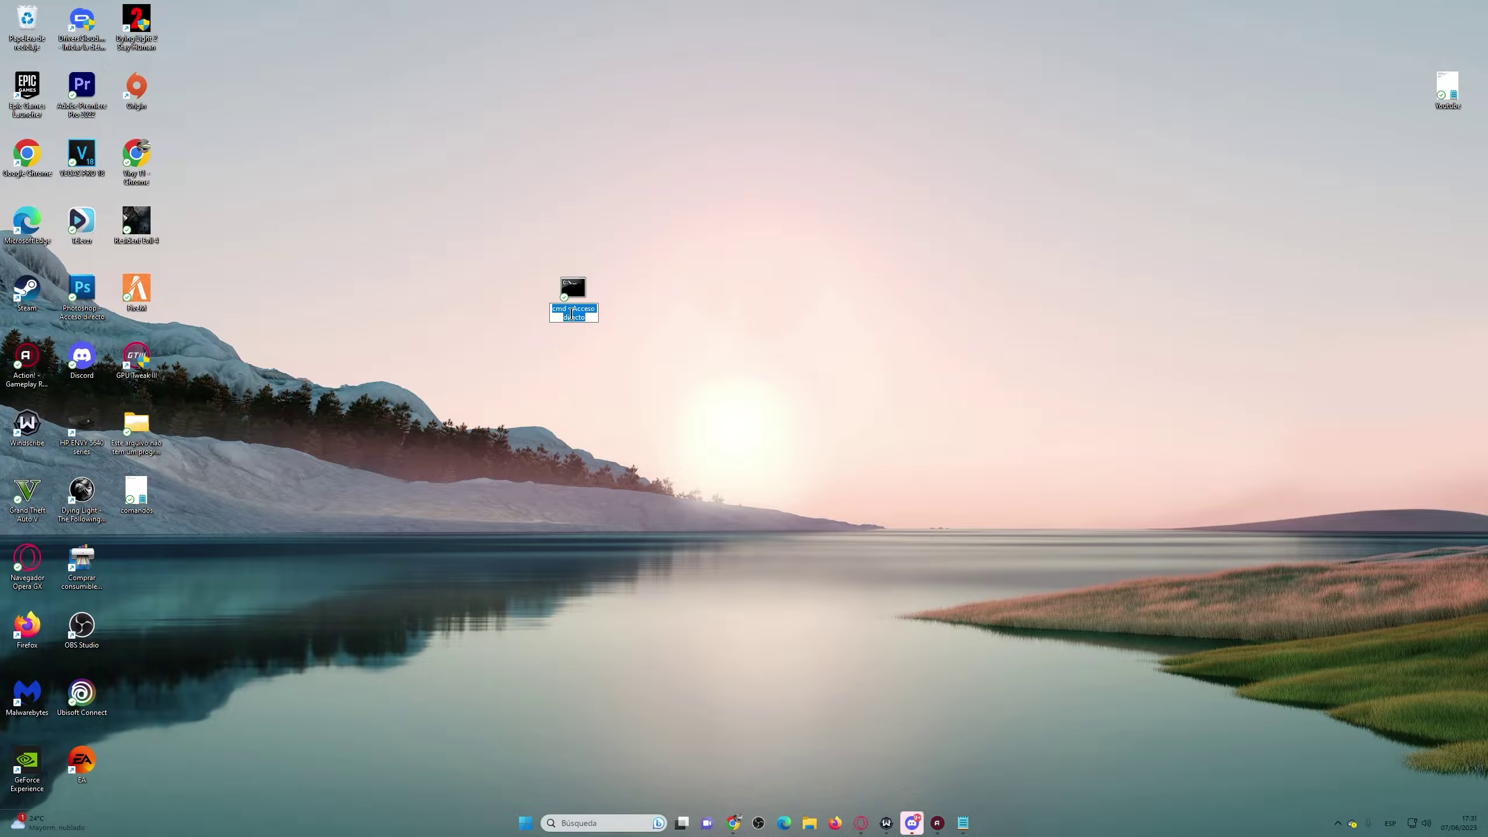
{"action": "right_click", "coordinate": [573, 315]}
{"action": "left_click", "coordinate": [603, 365]}
{"action": "left_click", "coordinate": [636, 239]}
{"action": "left_click_drag", "start_coordinate": [737, 223], "coordinate": [481, 367]}
{"action": "left_click_drag", "start_coordinate": [807, 221], "coordinate": [529, 303]}
Search Windows for cmd, open its file location and move the folder window clear of the desktop shortcut
{"action": "left_click", "coordinate": [525, 822]}
{"action": "type", "text": "cmd"}
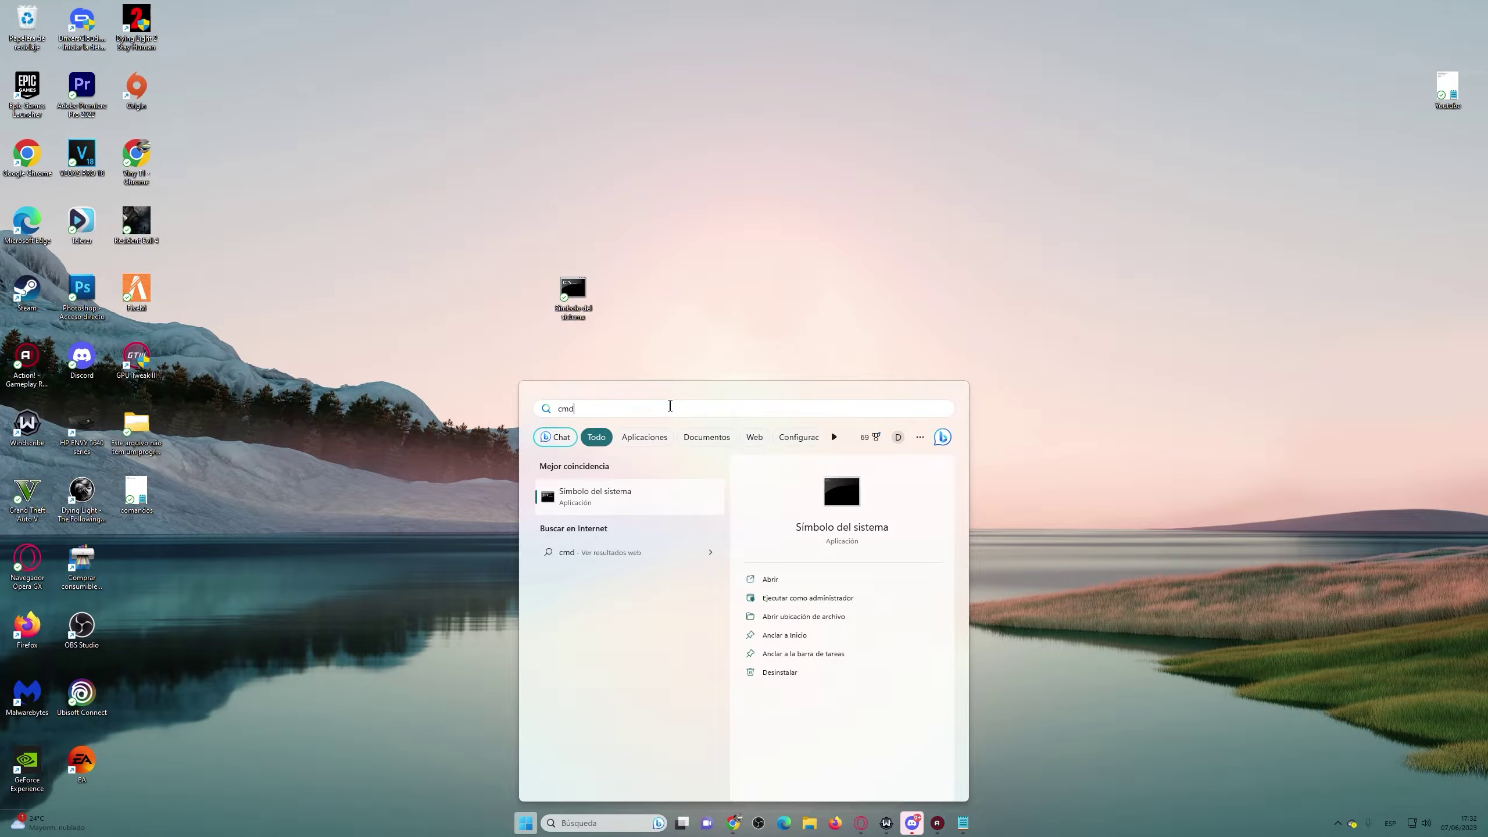
{"action": "right_click", "coordinate": [597, 496]}
{"action": "left_click", "coordinate": [642, 530]}
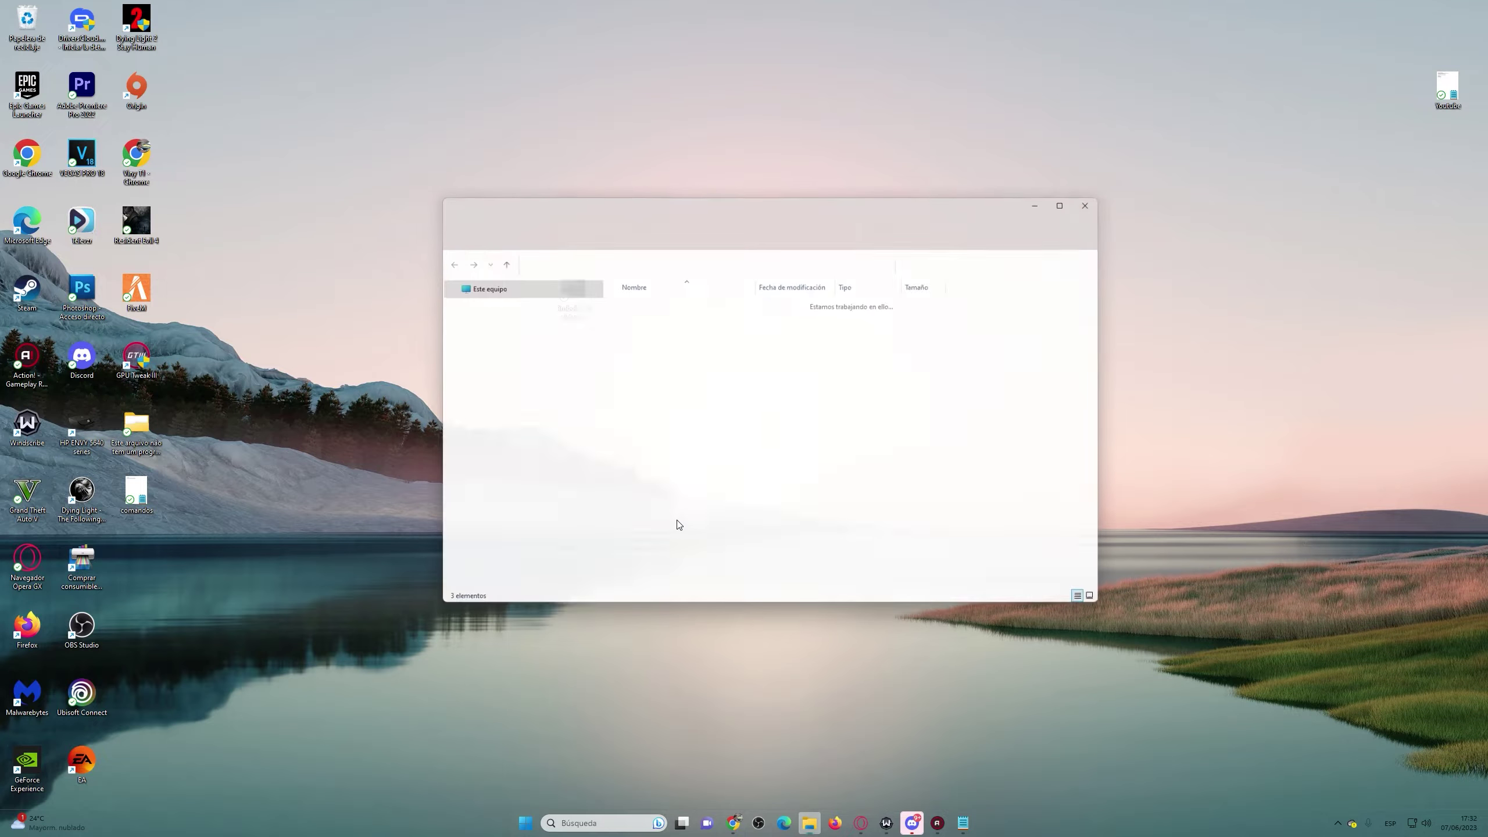
{"action": "left_click_drag", "start_coordinate": [676, 207], "coordinate": [935, 195]}
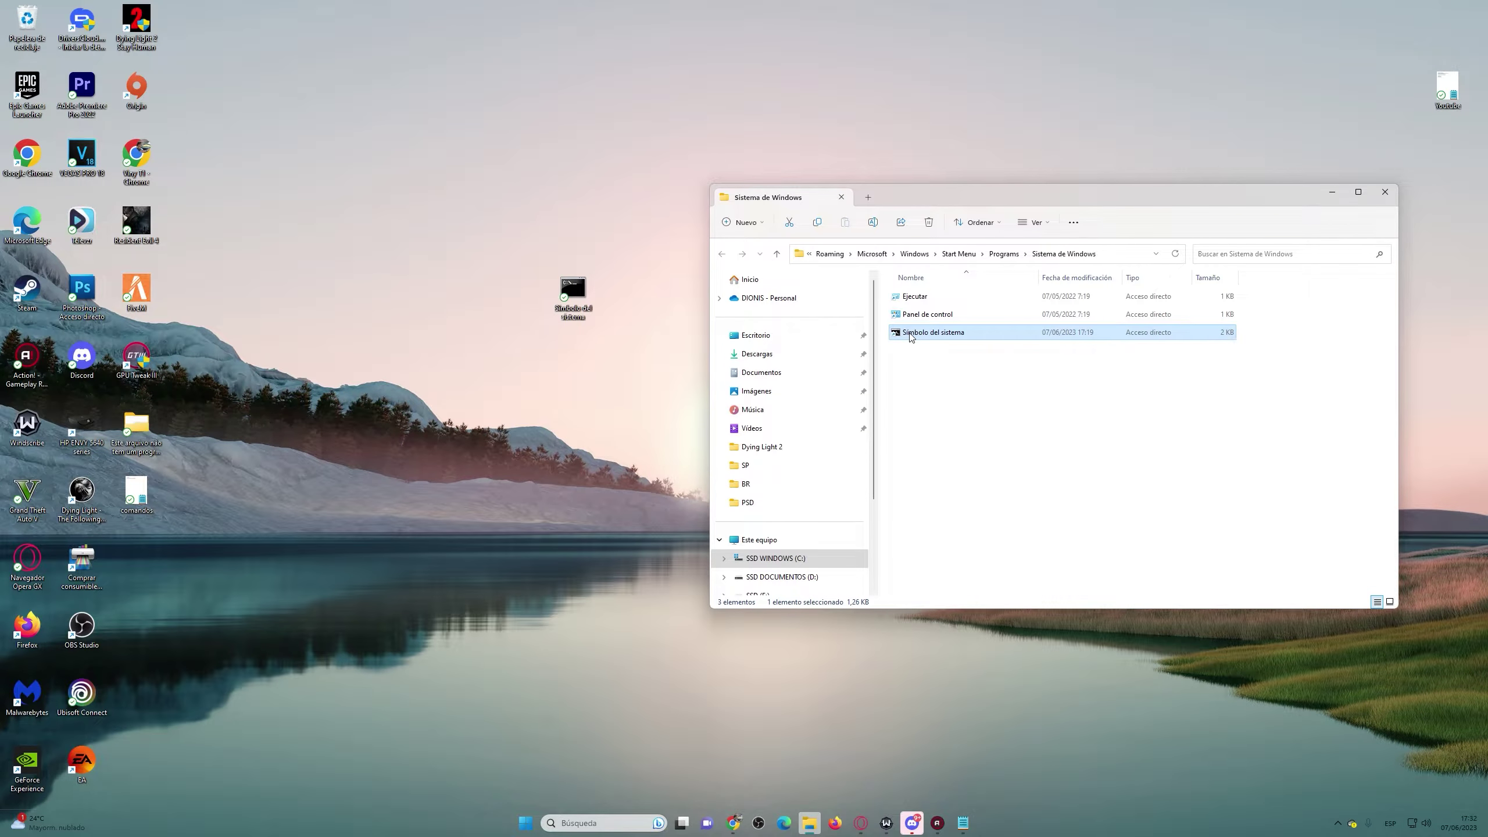
Replace the old Símbolo del sistema shortcut in the Sistema de Windows folder with the desktop one and close the folder
{"action": "right_click", "coordinate": [914, 335]}
{"action": "left_click", "coordinate": [1019, 348]}
{"action": "left_click_drag", "start_coordinate": [637, 249], "coordinate": [981, 356]}
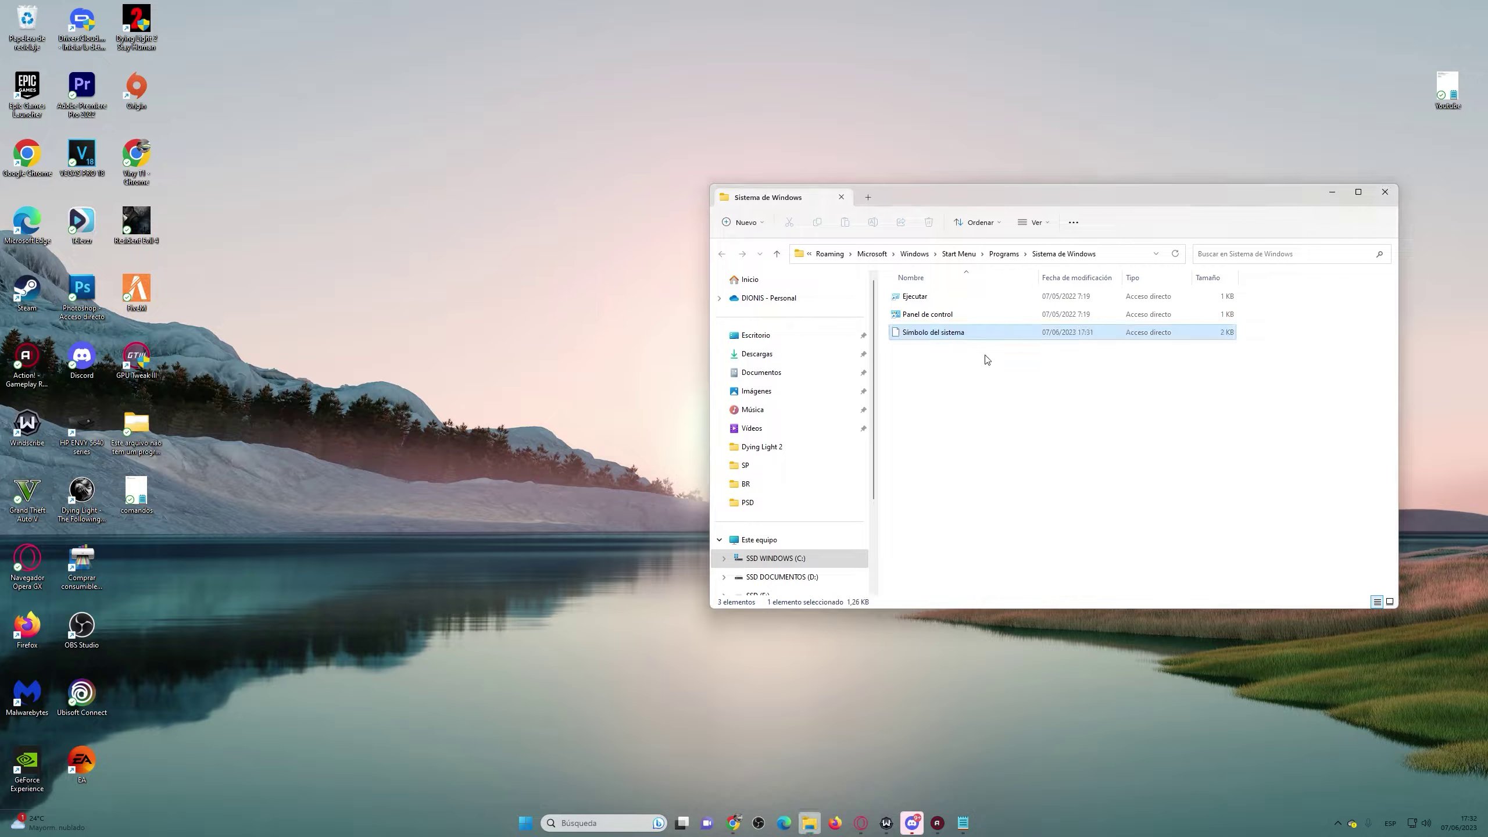
{"action": "left_click", "coordinate": [1385, 191]}
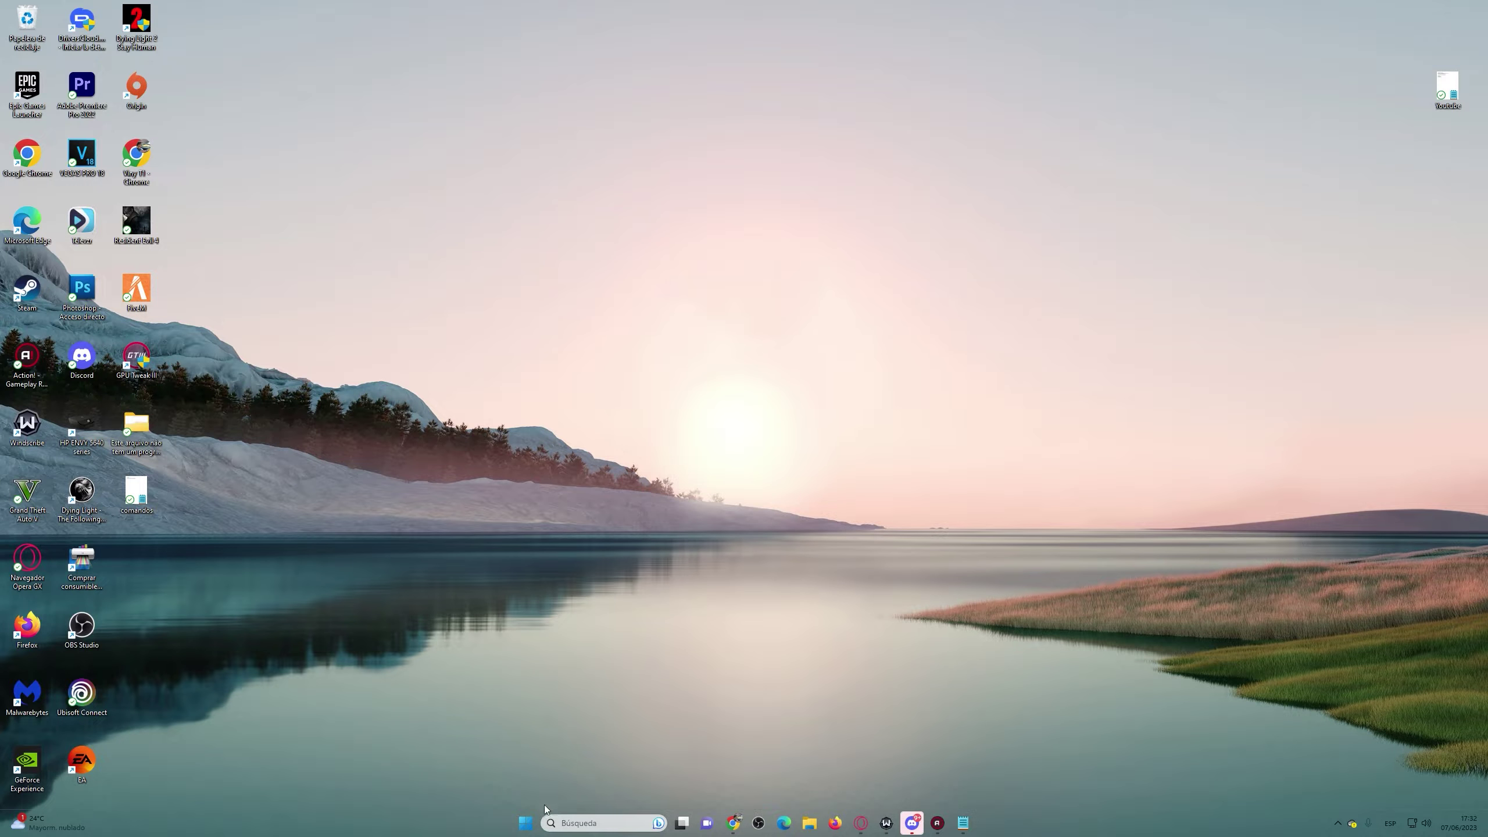
{"action": "left_click", "coordinate": [526, 821]}
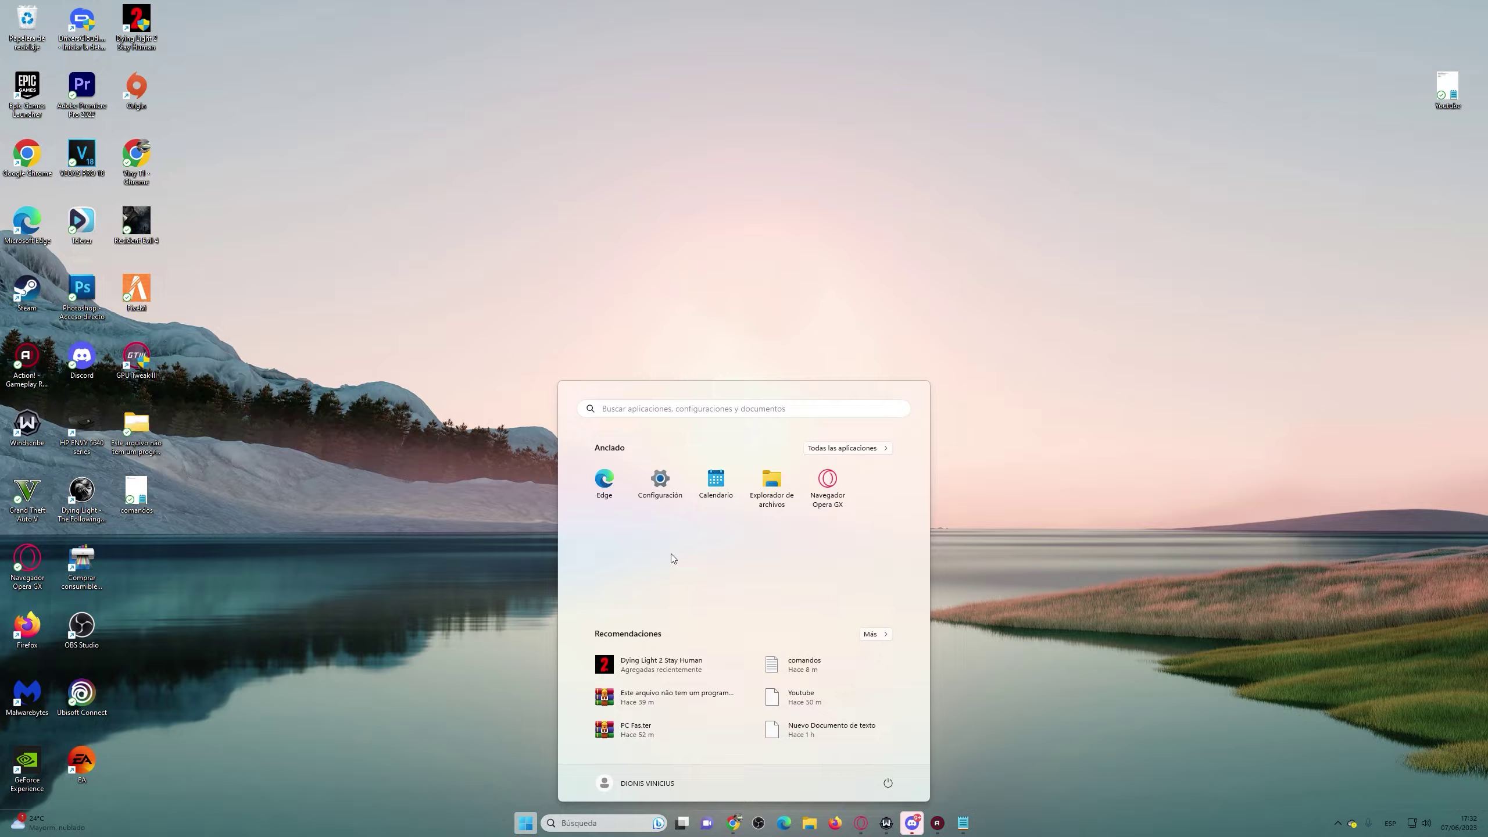
{"action": "left_click", "coordinate": [770, 287]}
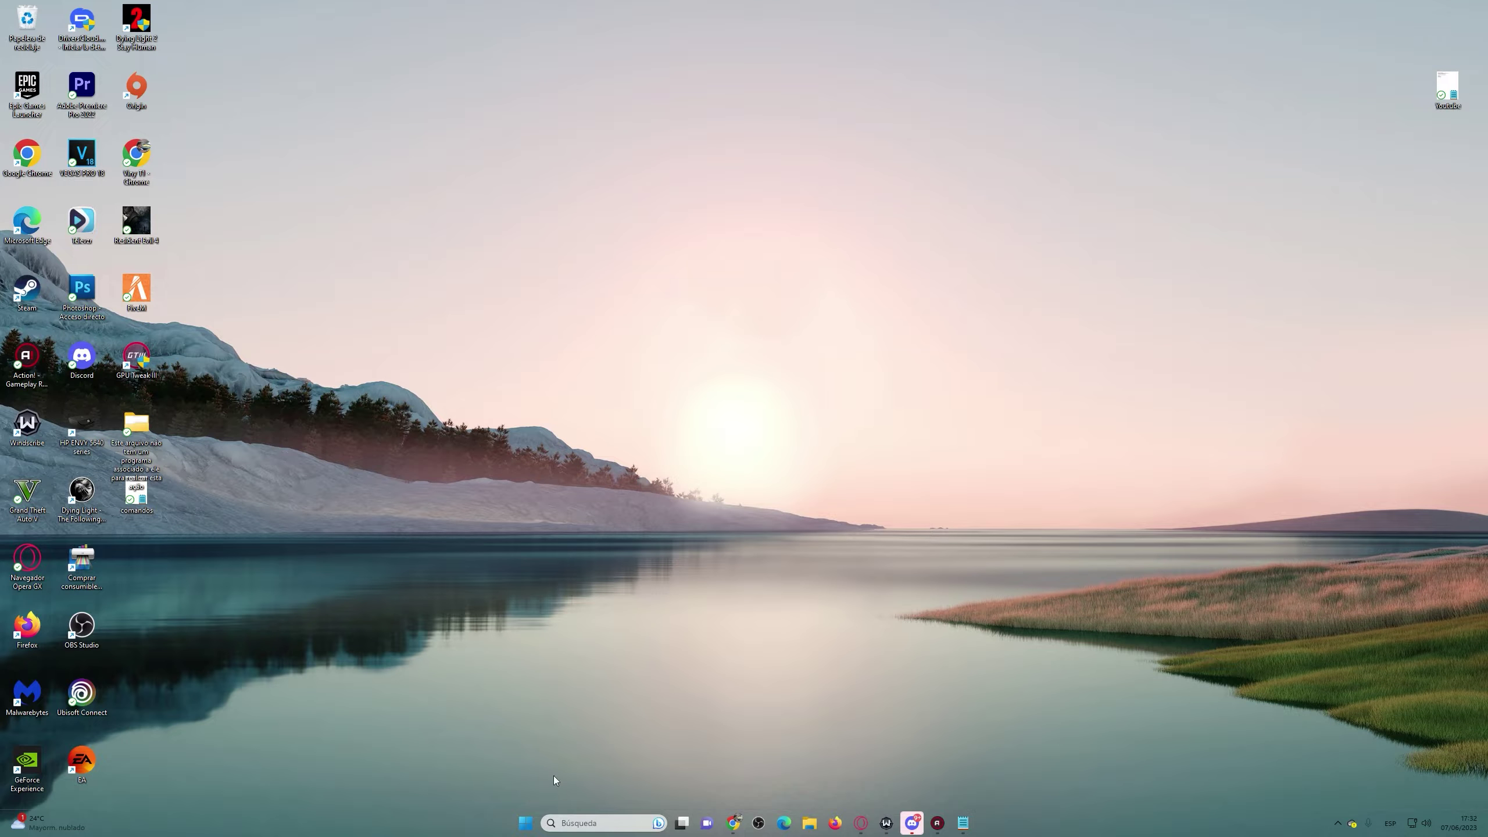
{"action": "left_click", "coordinate": [525, 822]}
Open Windows Settings from the desktop's display configuration and go to Otros usuarios under Cuentas
{"action": "right_click", "coordinate": [647, 206]}
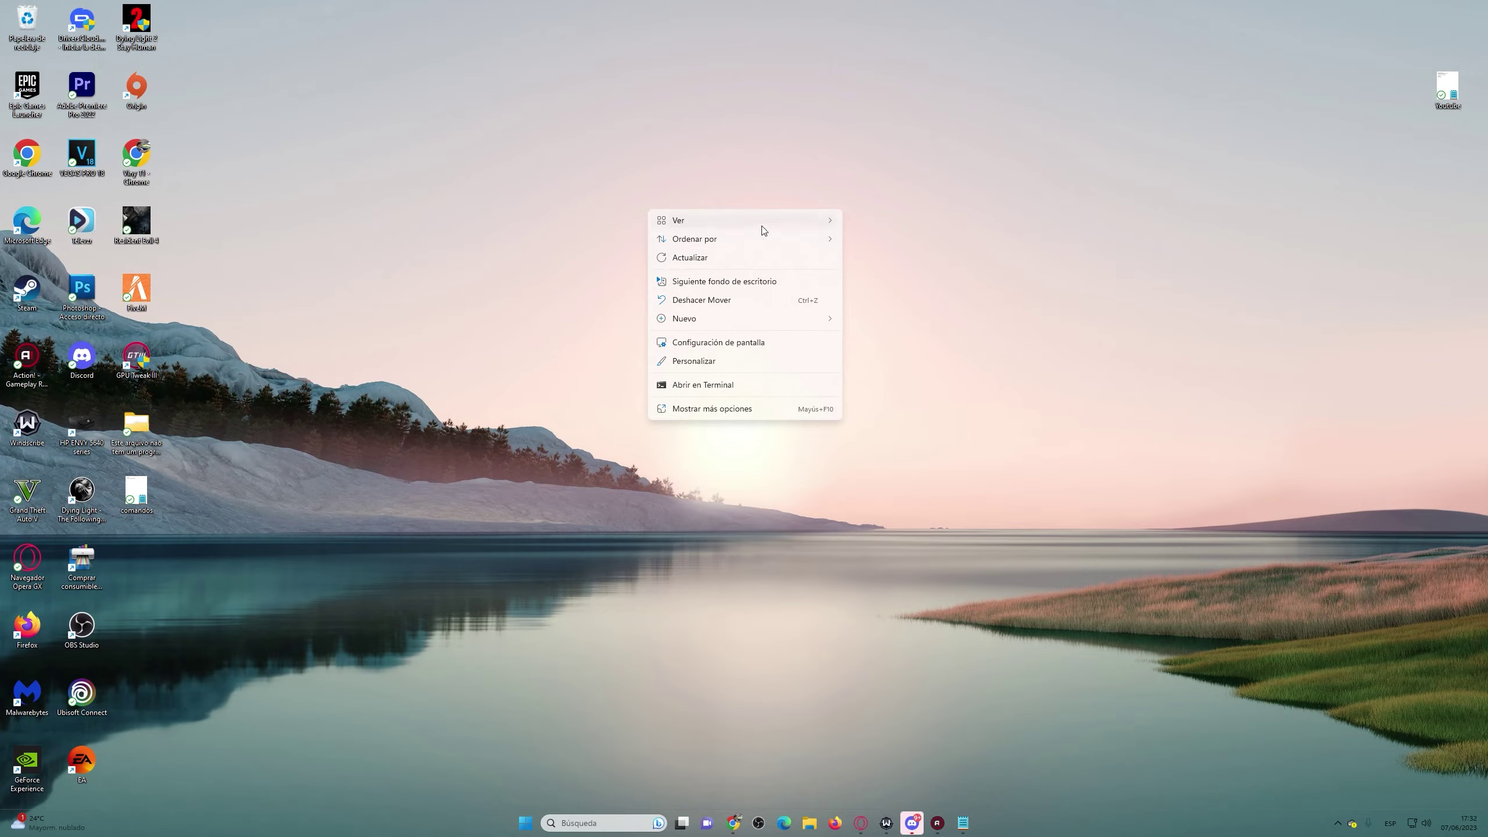
{"action": "left_click", "coordinate": [727, 345]}
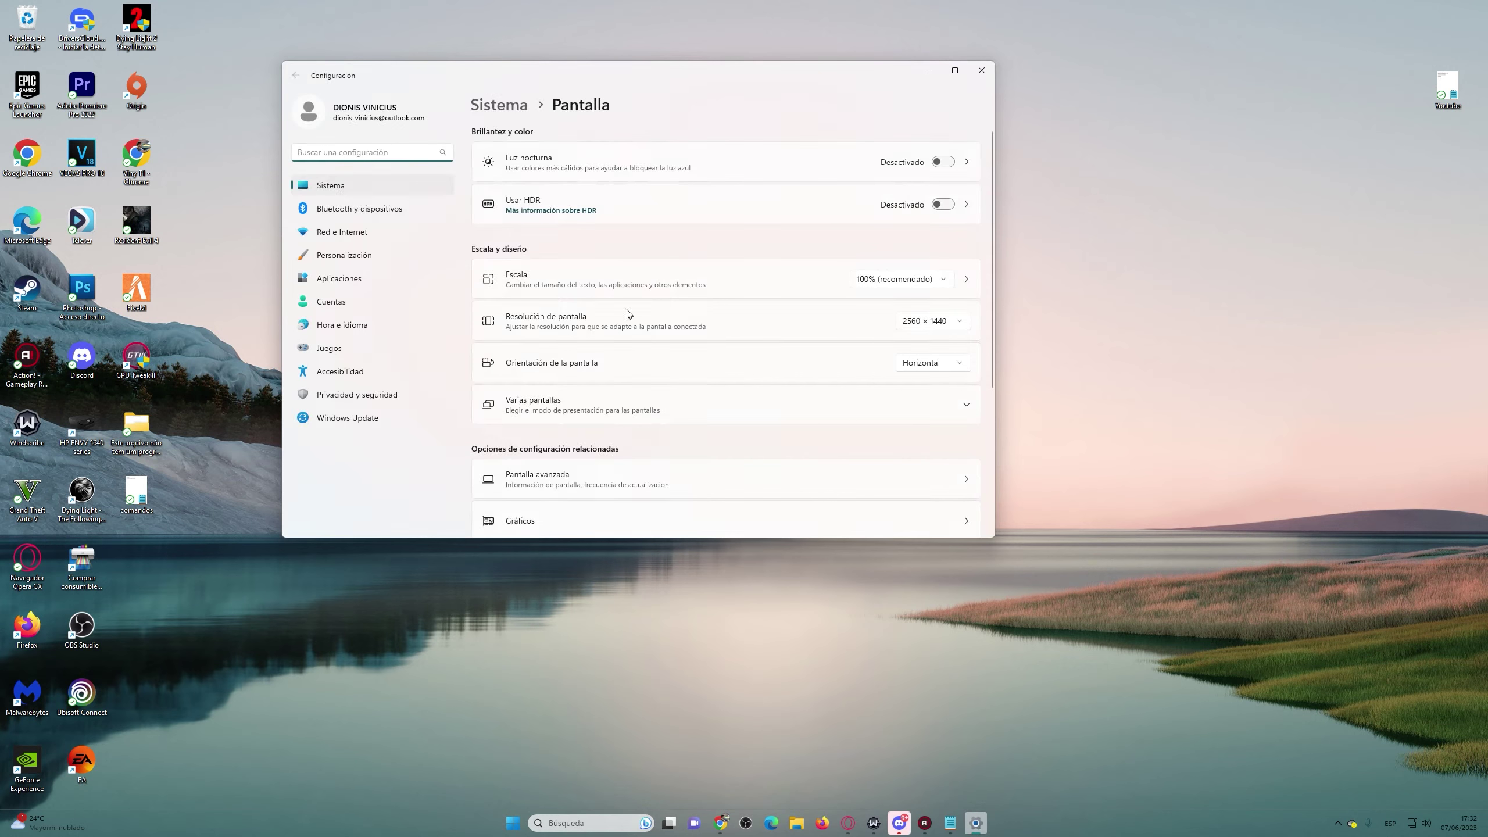
{"action": "left_click", "coordinate": [331, 303]}
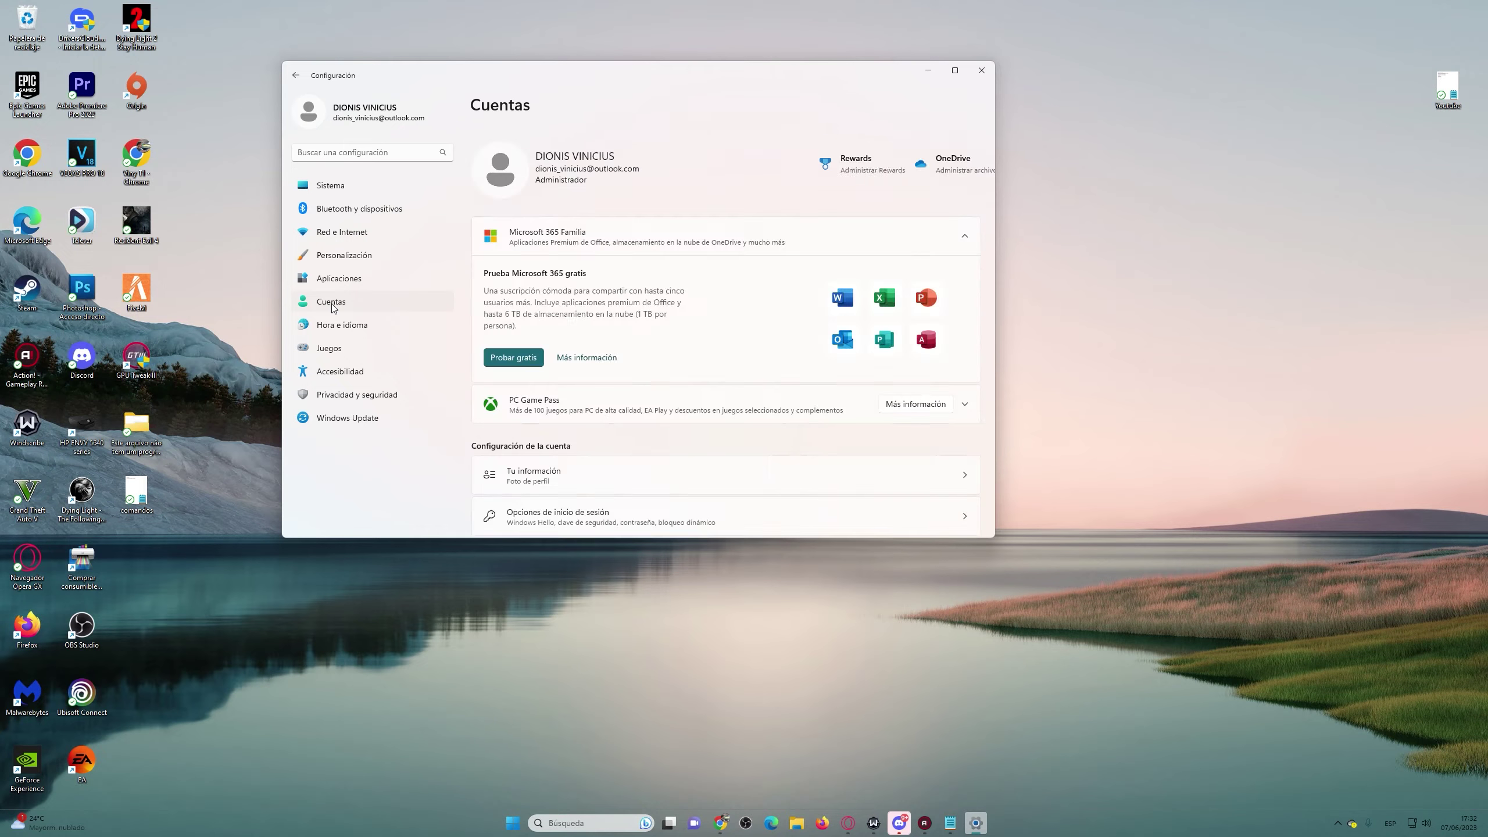
{"action": "scroll", "coordinate": [630, 392], "scroll_direction": "down", "scroll_amount": 3}
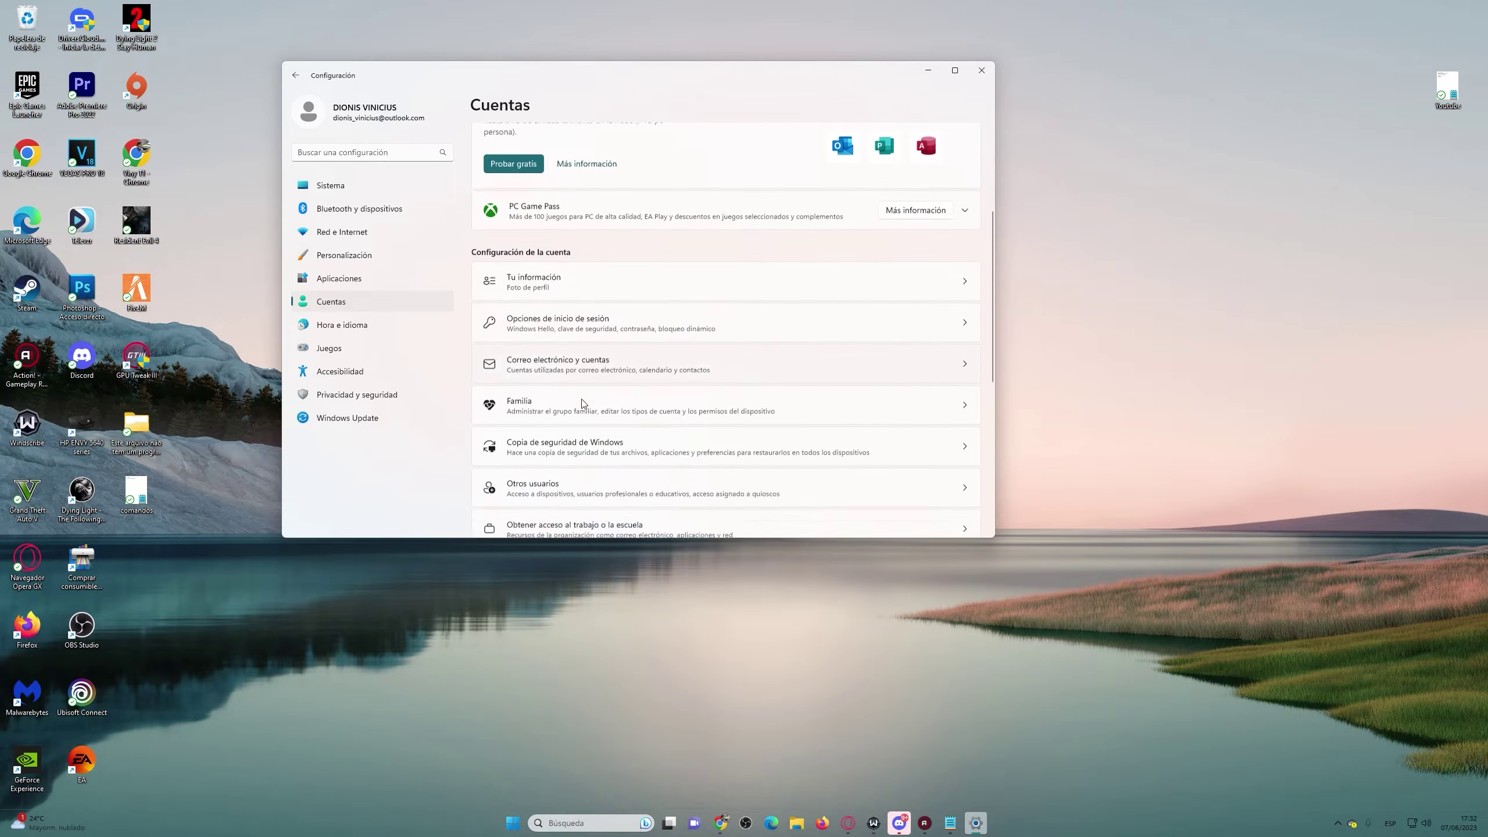
{"action": "scroll", "coordinate": [582, 403], "scroll_direction": "down", "scroll_amount": 2}
{"action": "left_click", "coordinate": [533, 368]}
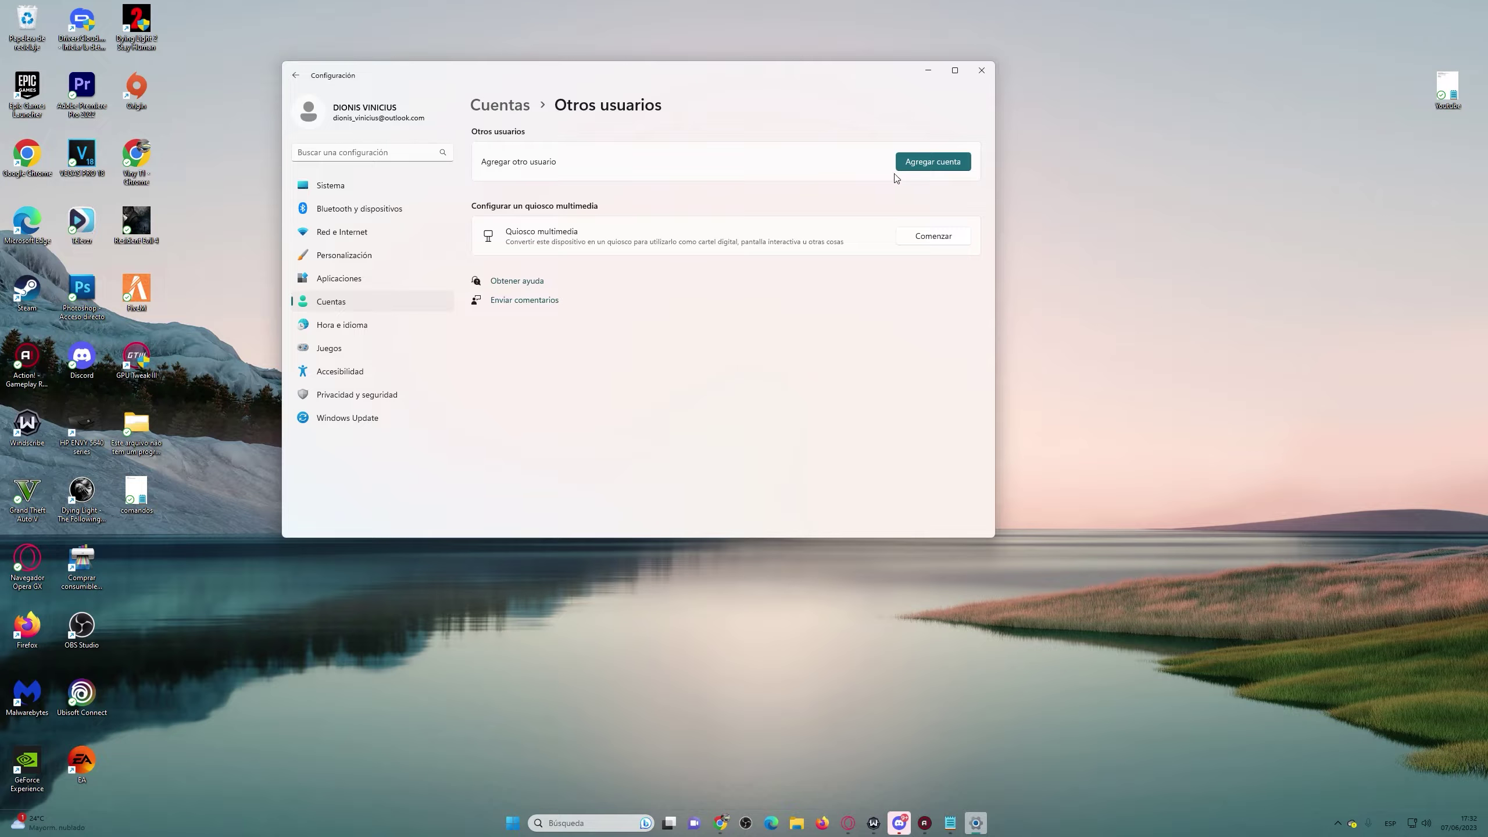
Add a local user without a Microsoft account, entering a user name and no password, and close Settings
{"action": "left_click", "coordinate": [924, 163]}
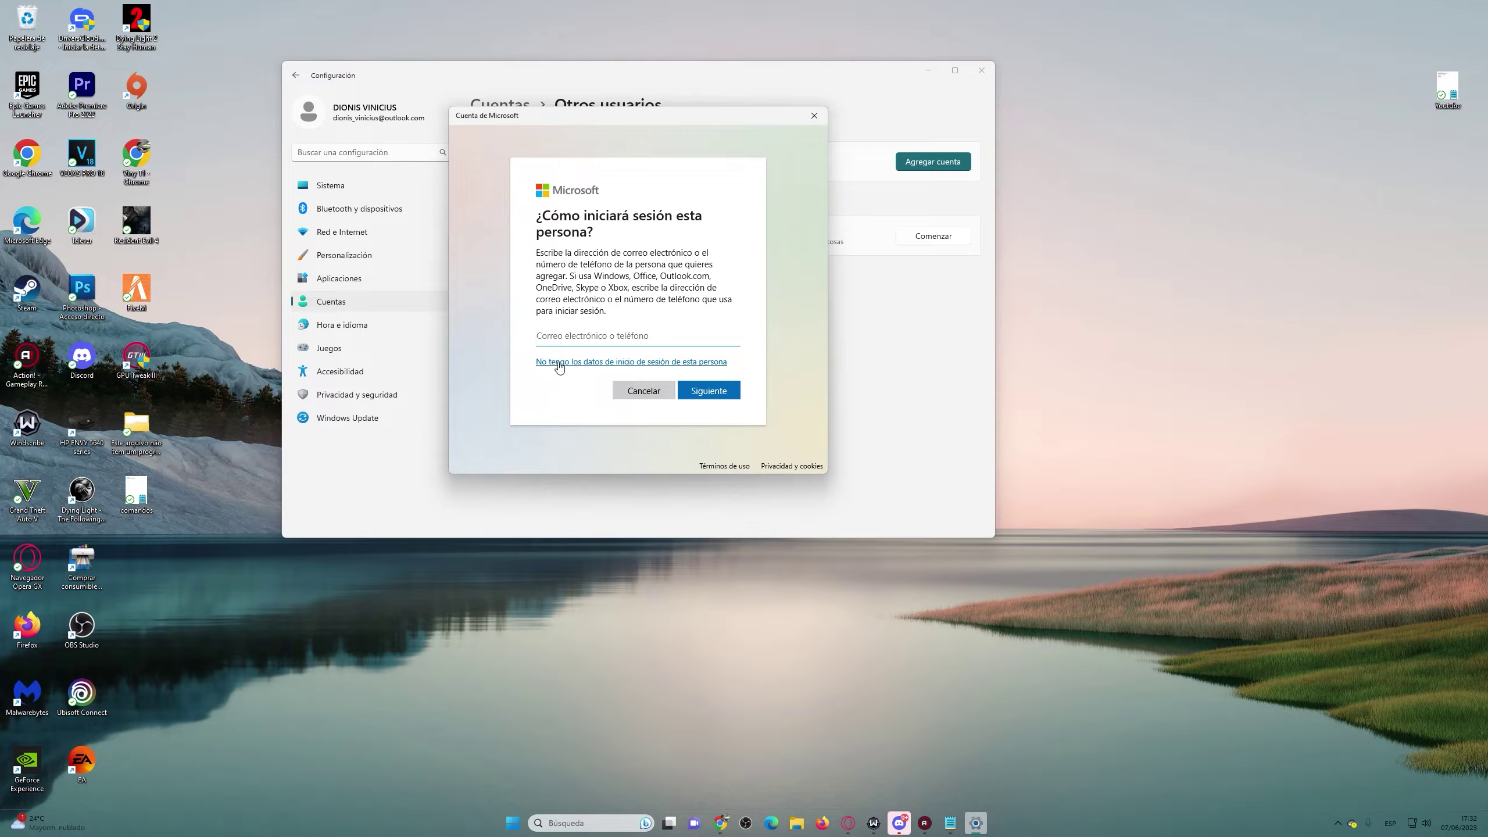
{"action": "left_click", "coordinate": [640, 361]}
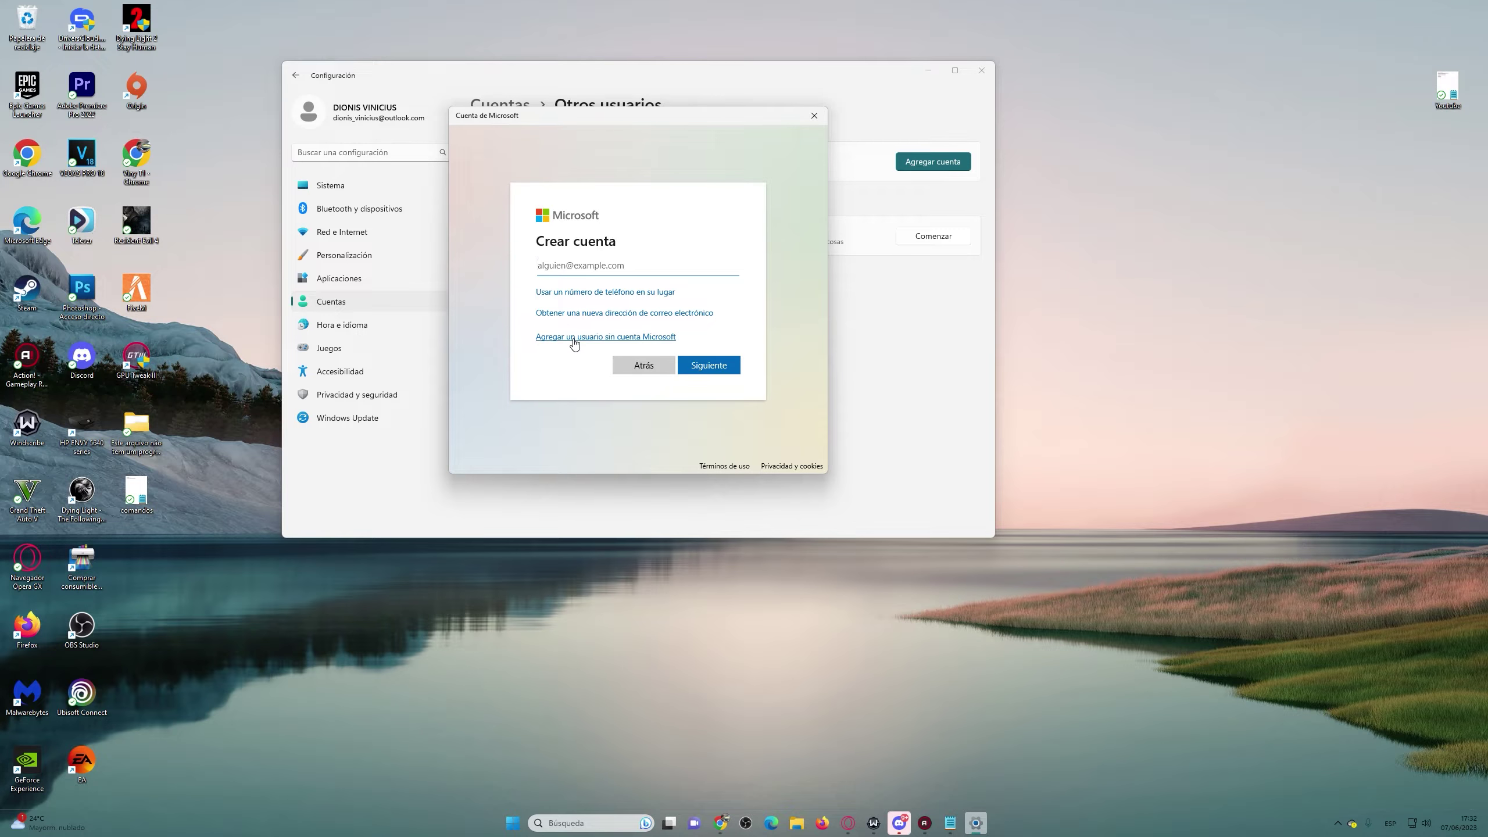
{"action": "left_click", "coordinate": [620, 338]}
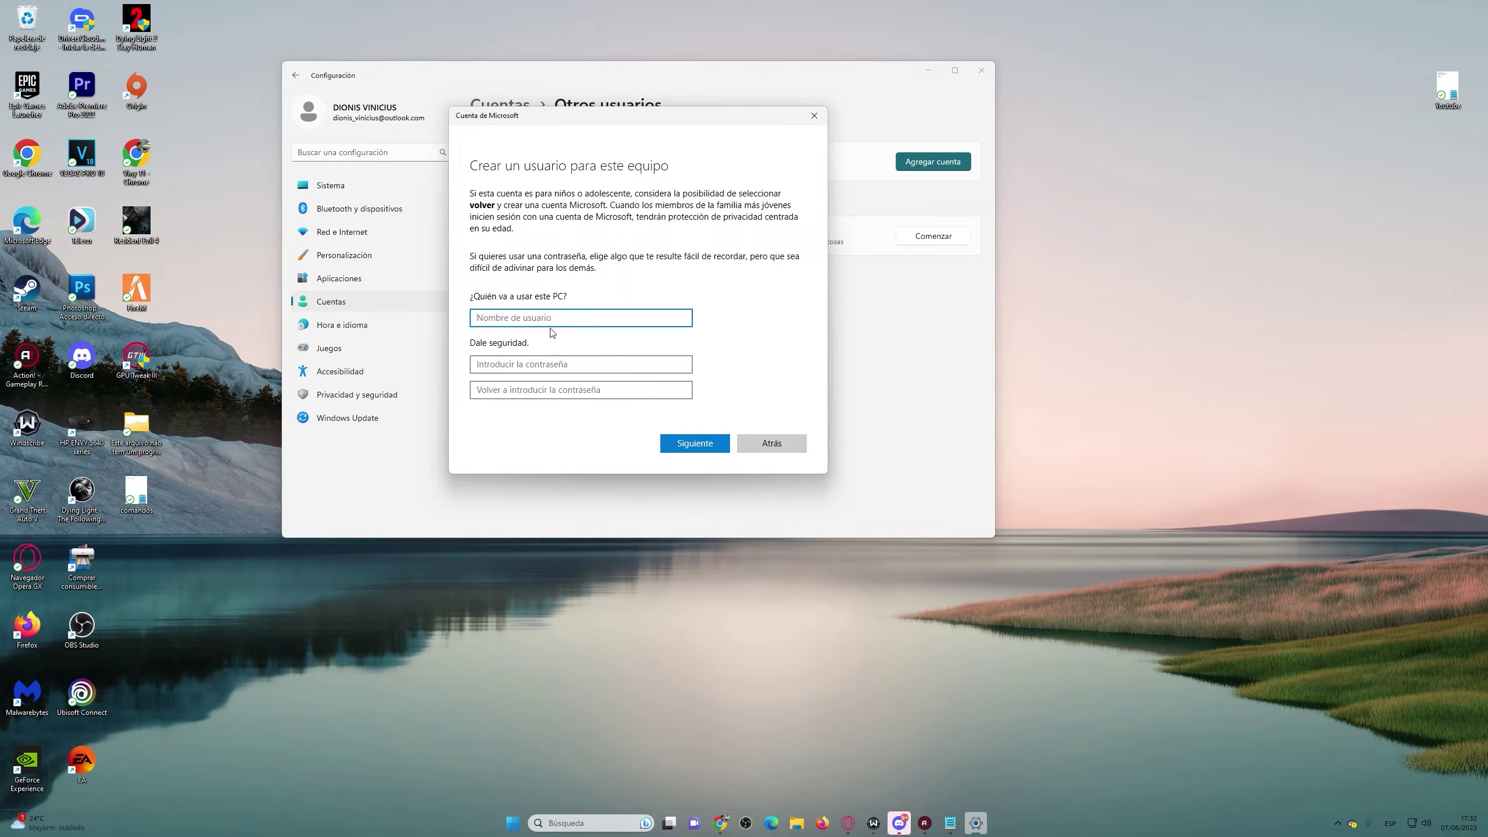
{"action": "type", "text": "Dionis Usuario 2"}
{"action": "left_click", "coordinate": [703, 444]}
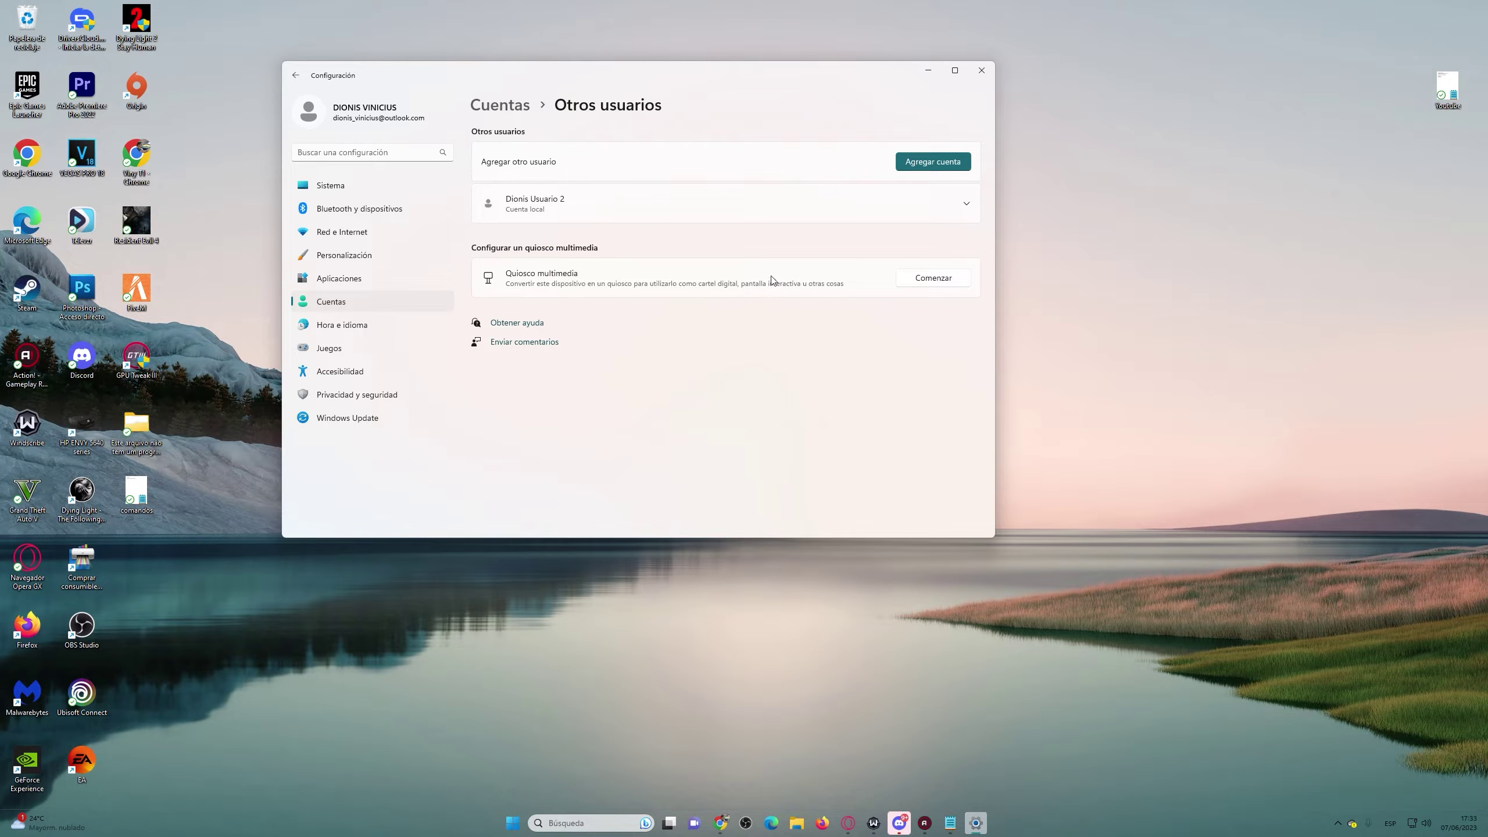
{"action": "left_click", "coordinate": [982, 70]}
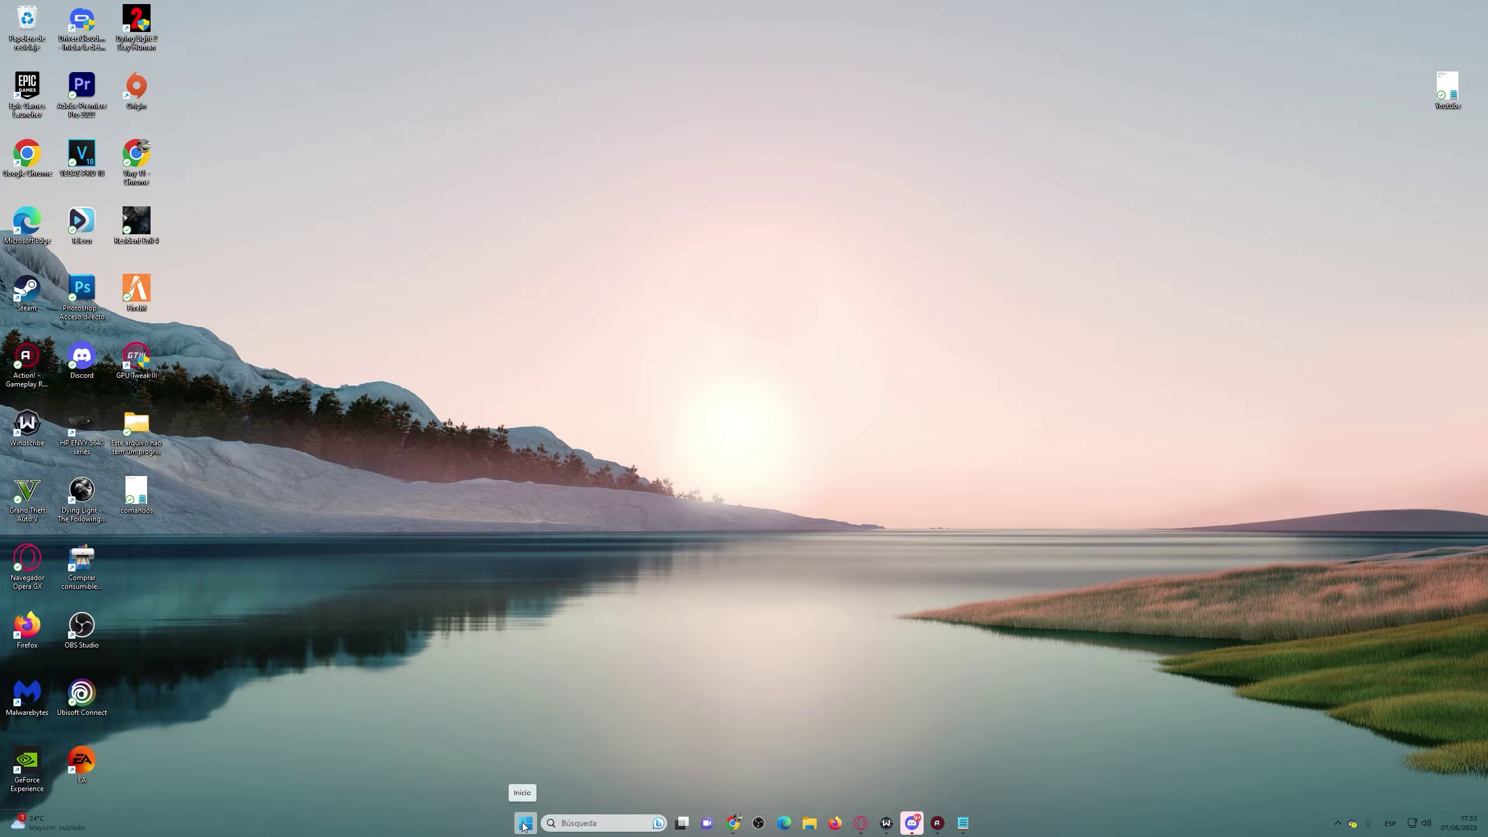
View the current user's account options, which offer signing out or switching to the new local user
{"action": "left_click", "coordinate": [524, 826]}
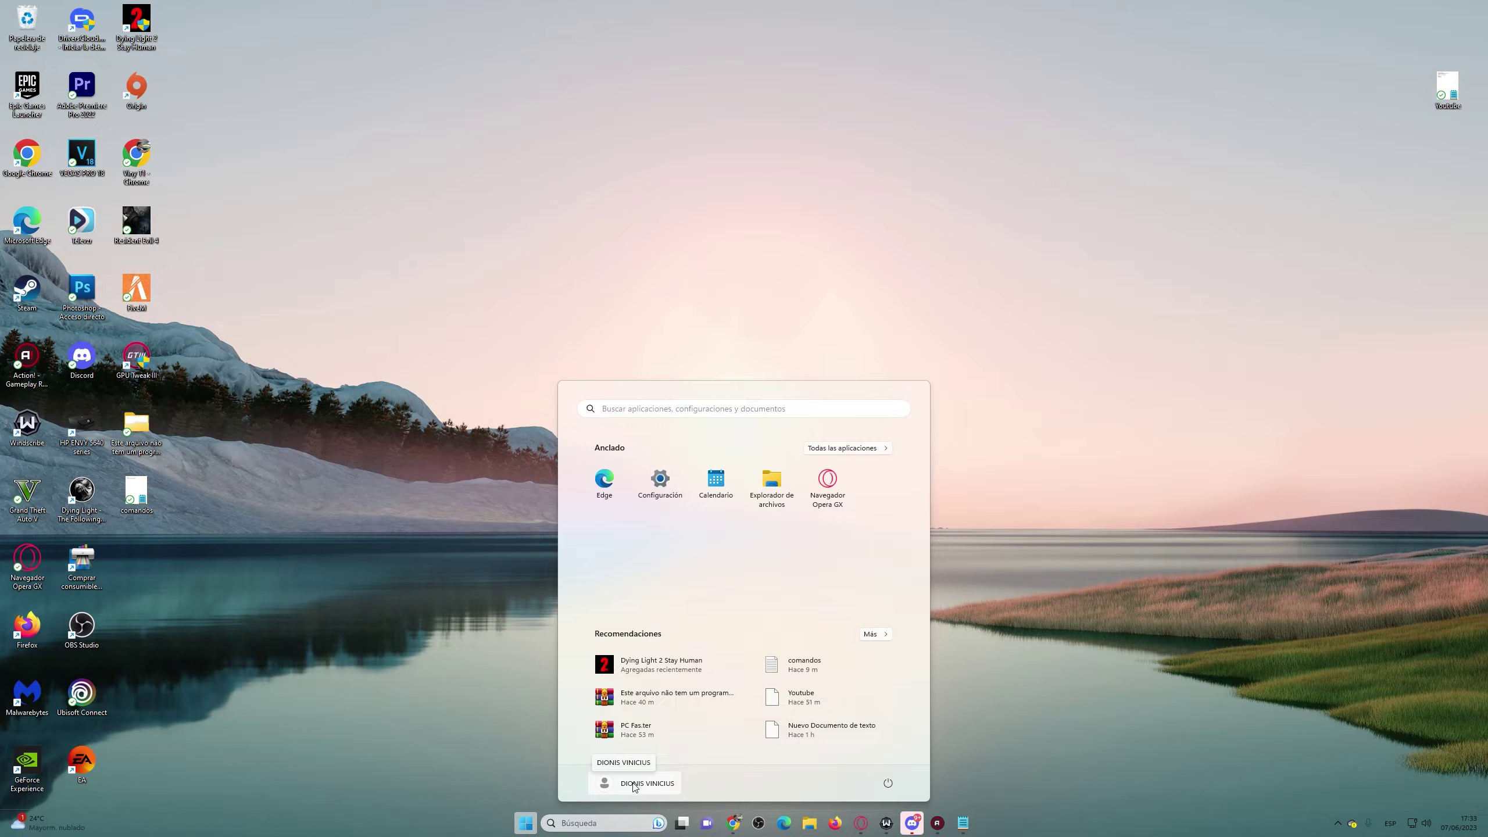
{"action": "left_click", "coordinate": [633, 785]}
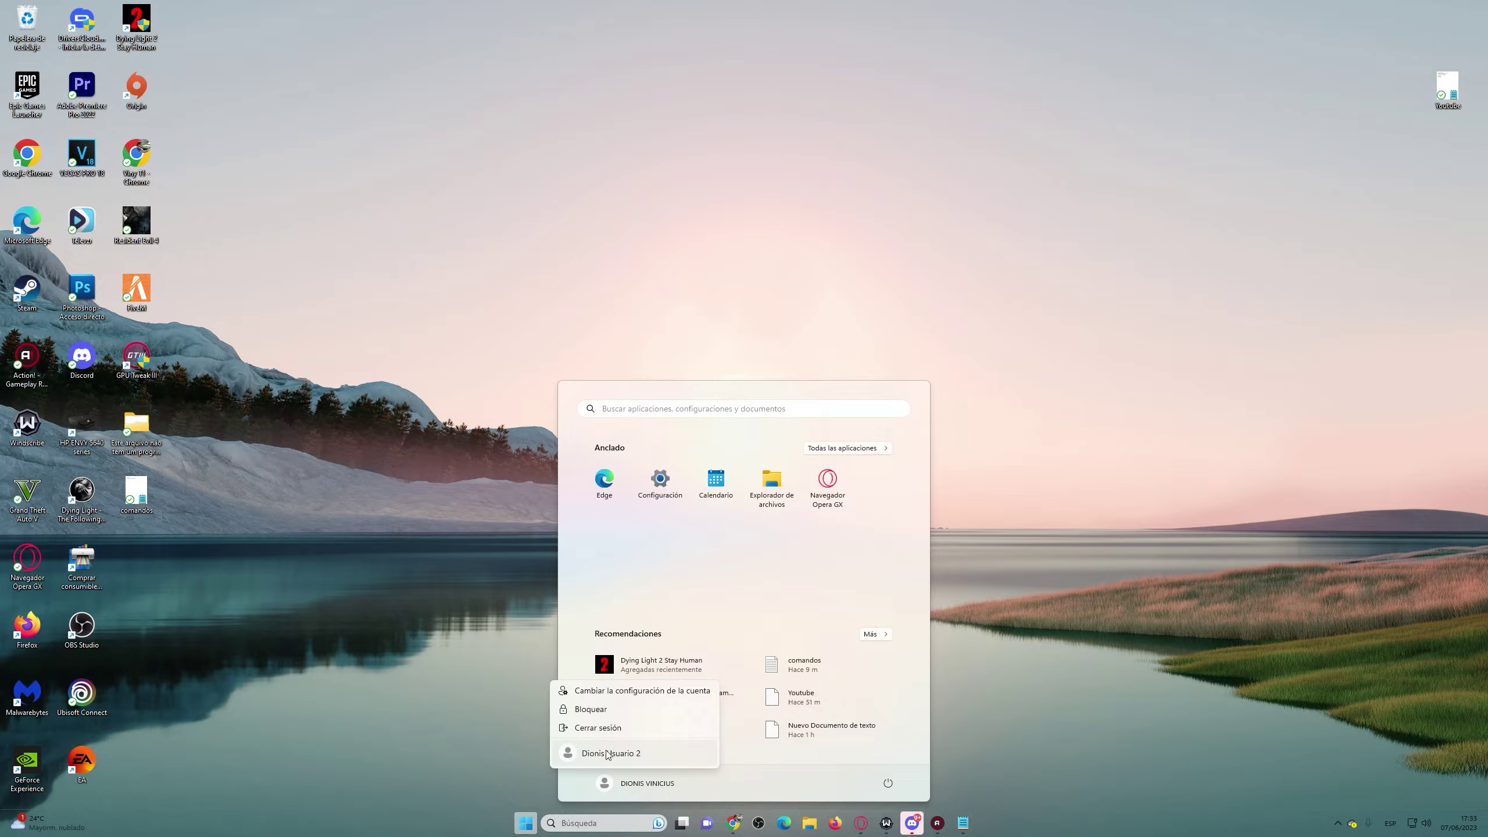
{"action": "left_click", "coordinate": [747, 624]}
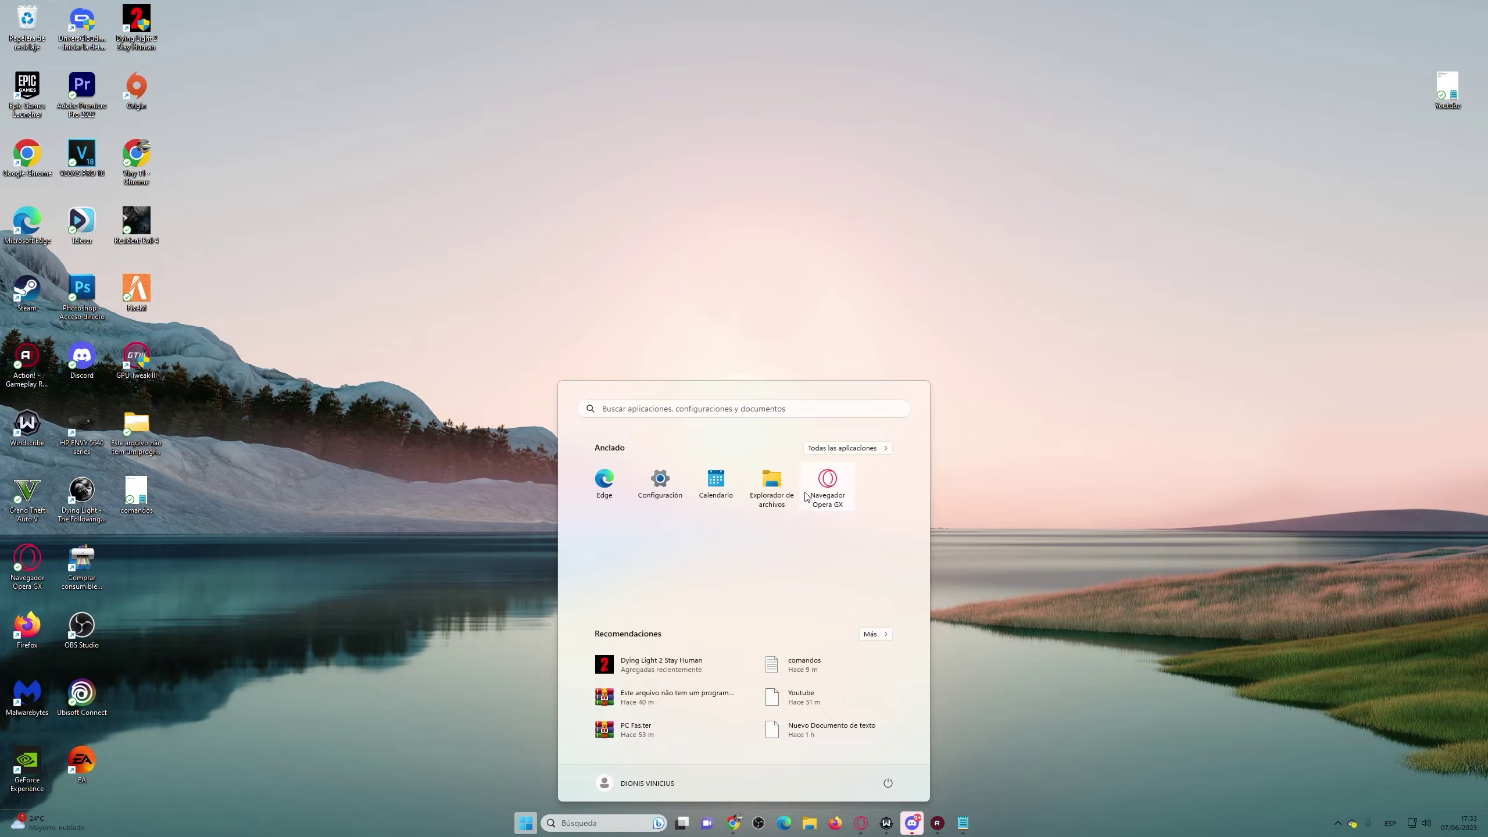
{"action": "left_click", "coordinate": [813, 272]}
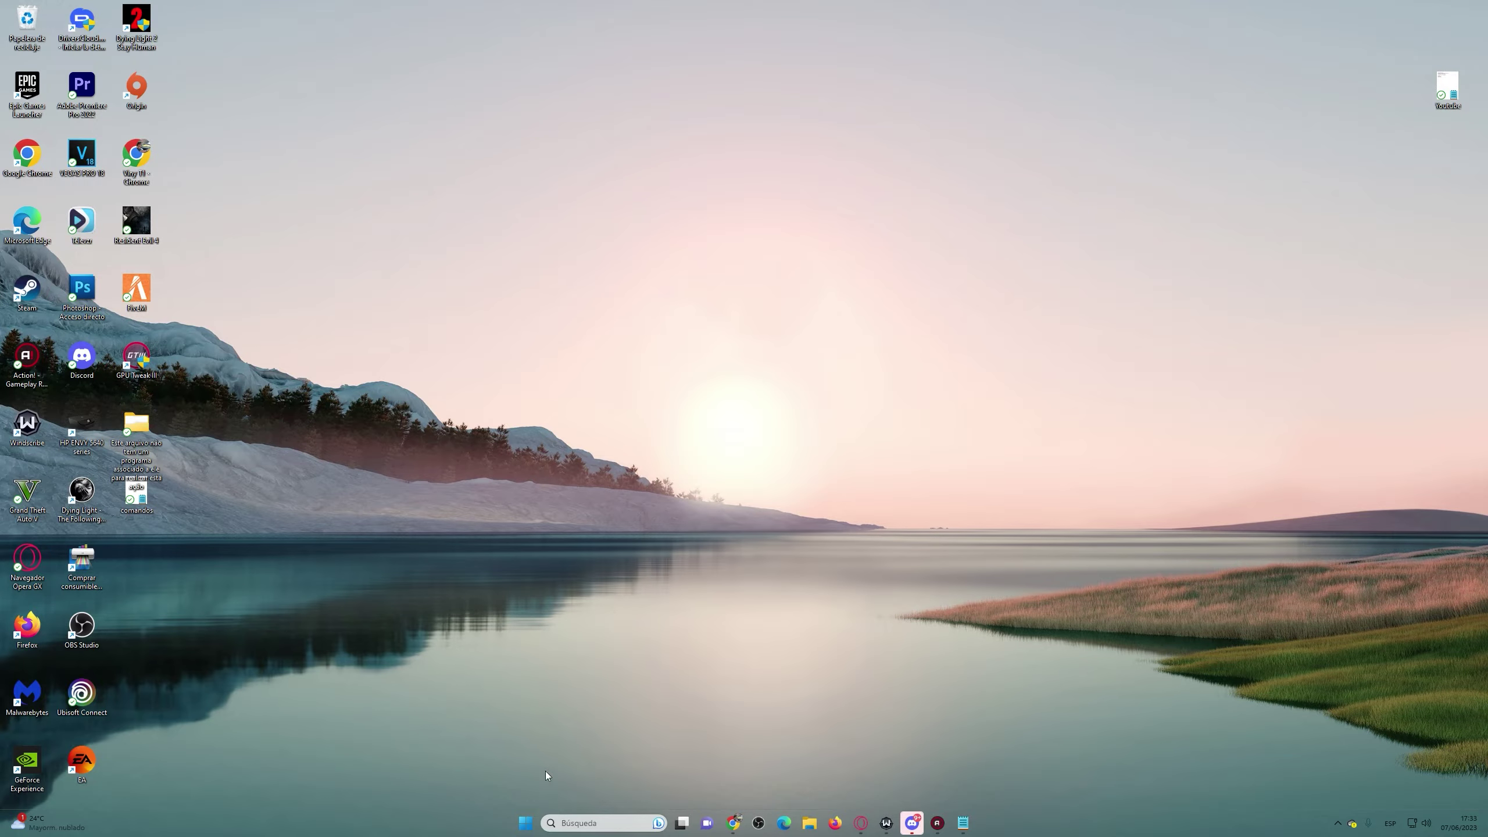
{"action": "left_click", "coordinate": [523, 822]}
{"action": "left_click", "coordinate": [723, 306]}
{"action": "left_click", "coordinate": [524, 823]}
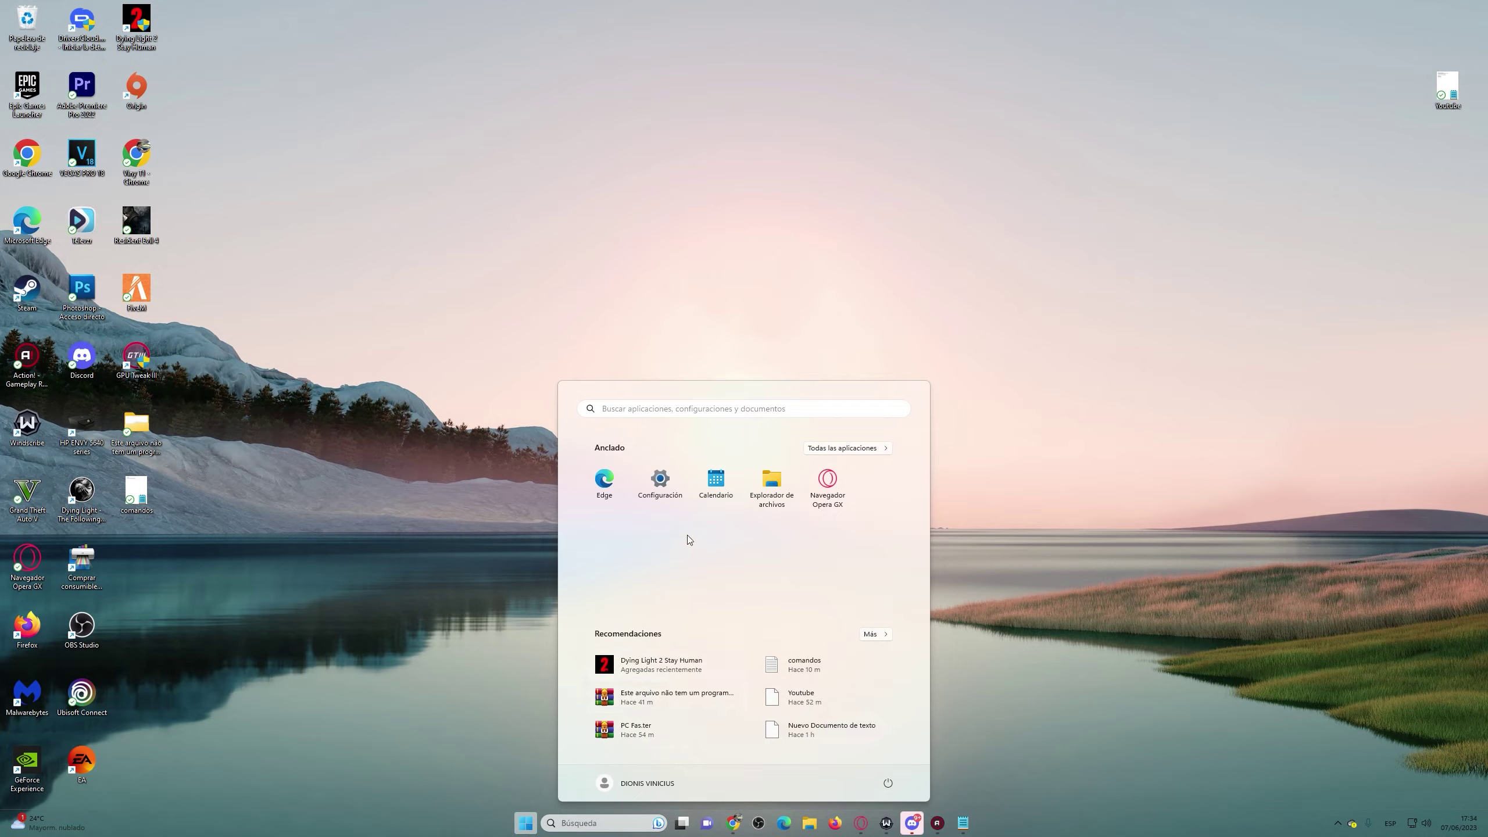
Open Windows Settings from the desktop's display configuration and go to the Recuperación page under Sistema
{"action": "right_click", "coordinate": [621, 156]}
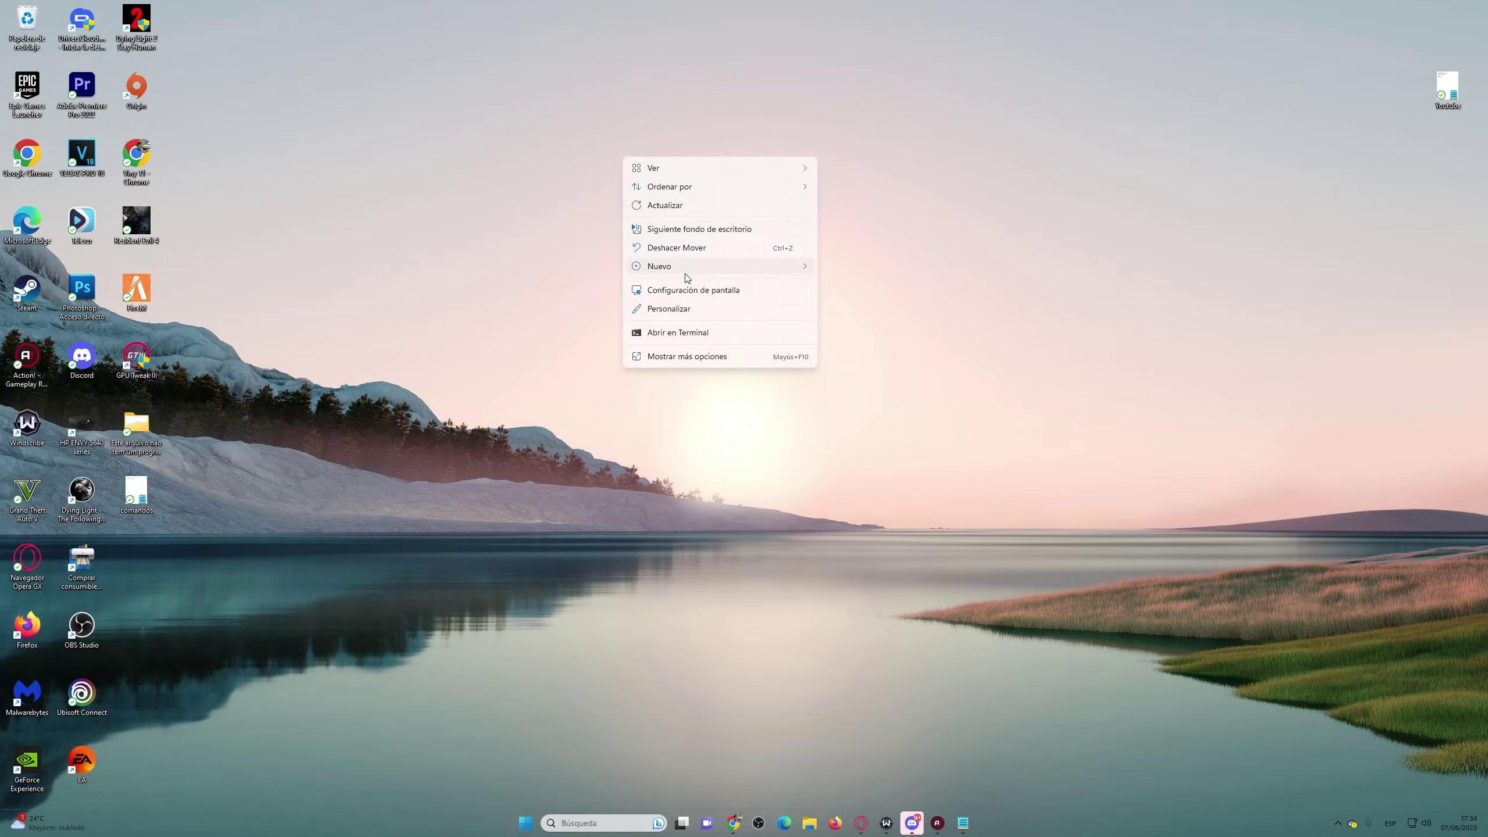
{"action": "left_click", "coordinate": [683, 291]}
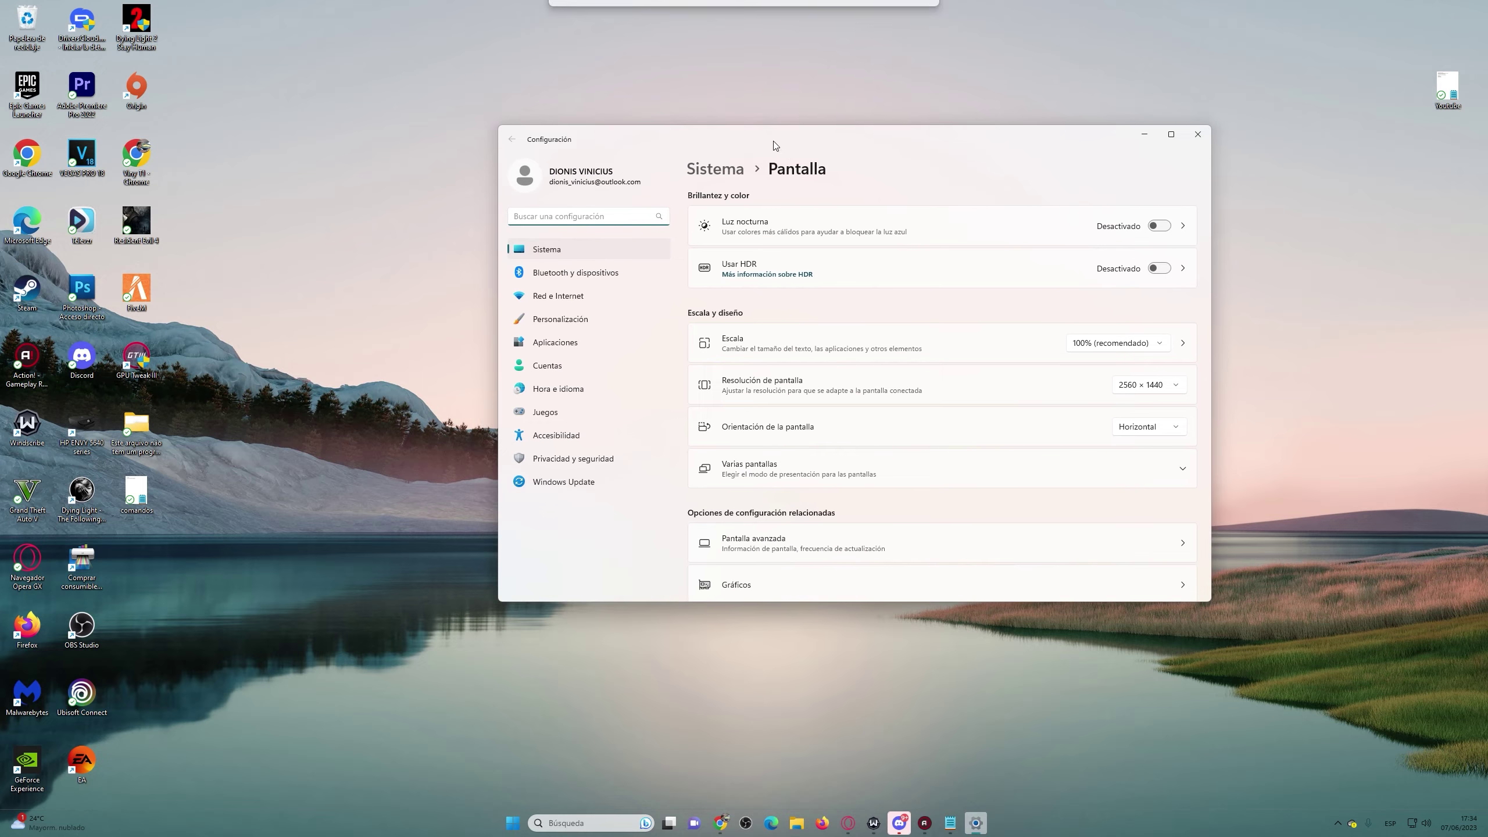
{"action": "left_click", "coordinate": [563, 250]}
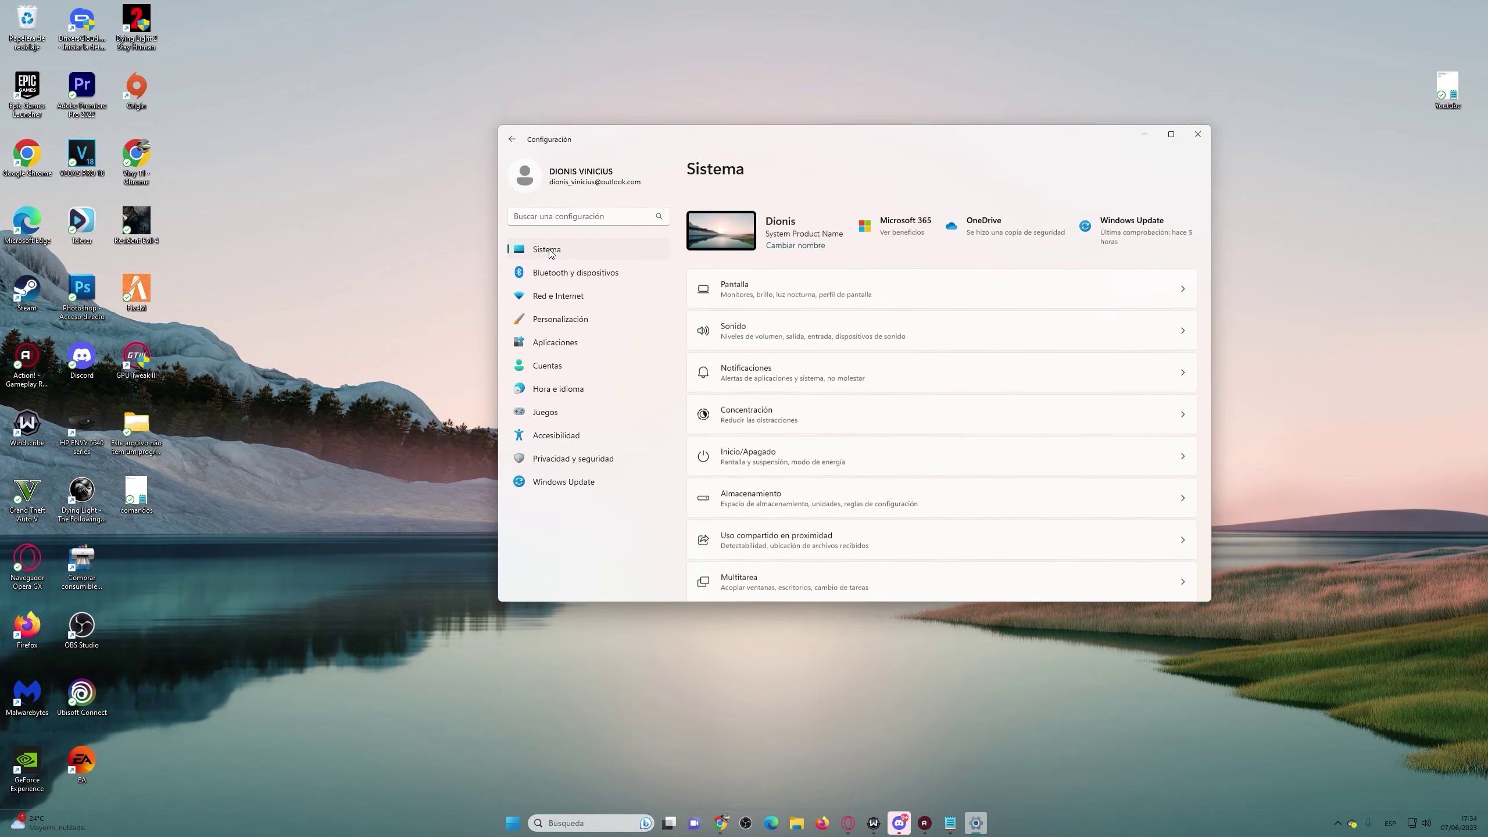
{"action": "scroll", "coordinate": [832, 369], "scroll_direction": "down", "scroll_amount": 5}
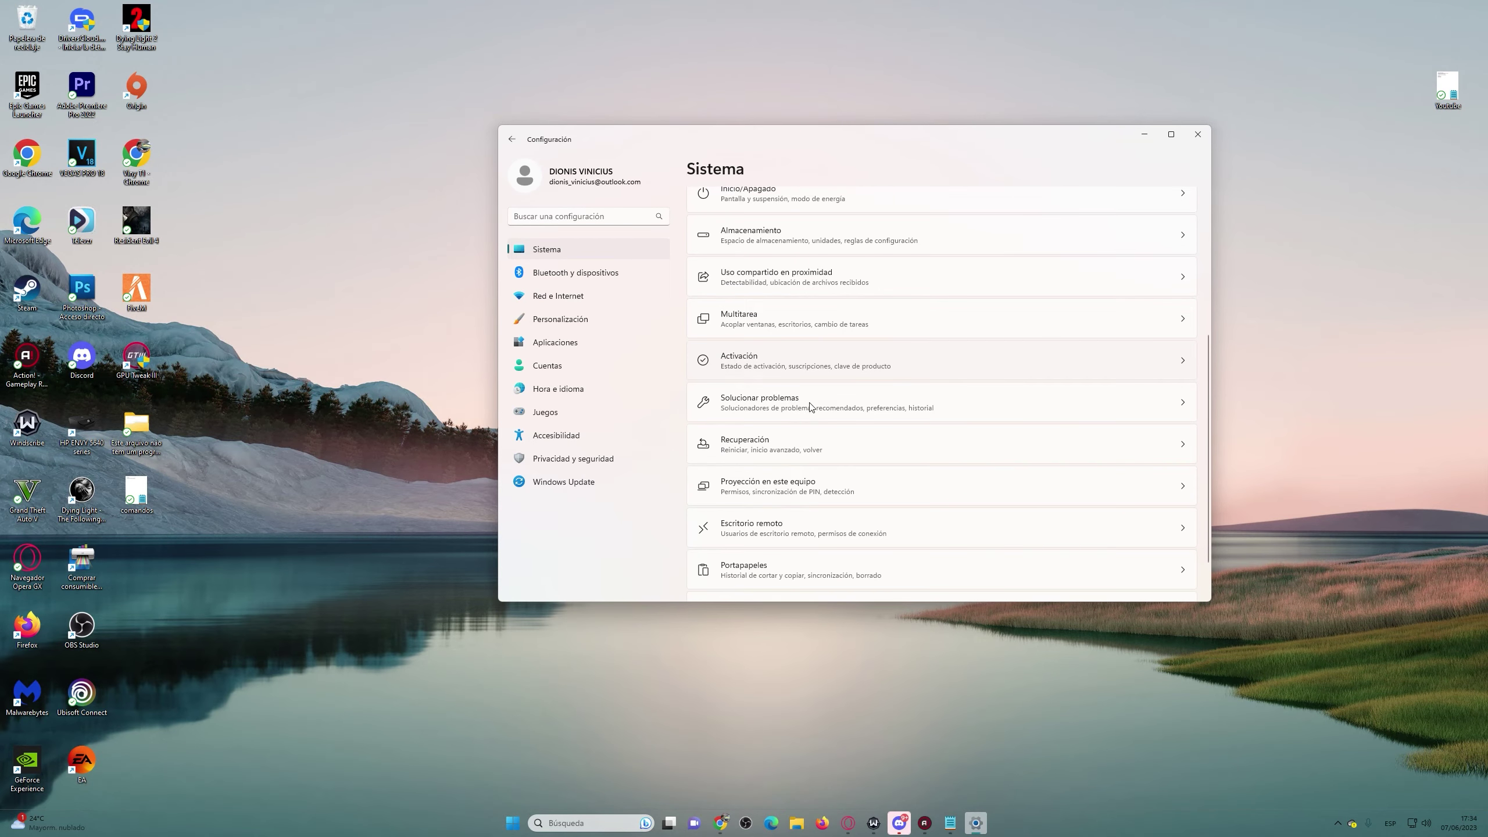
{"action": "left_click", "coordinate": [748, 447]}
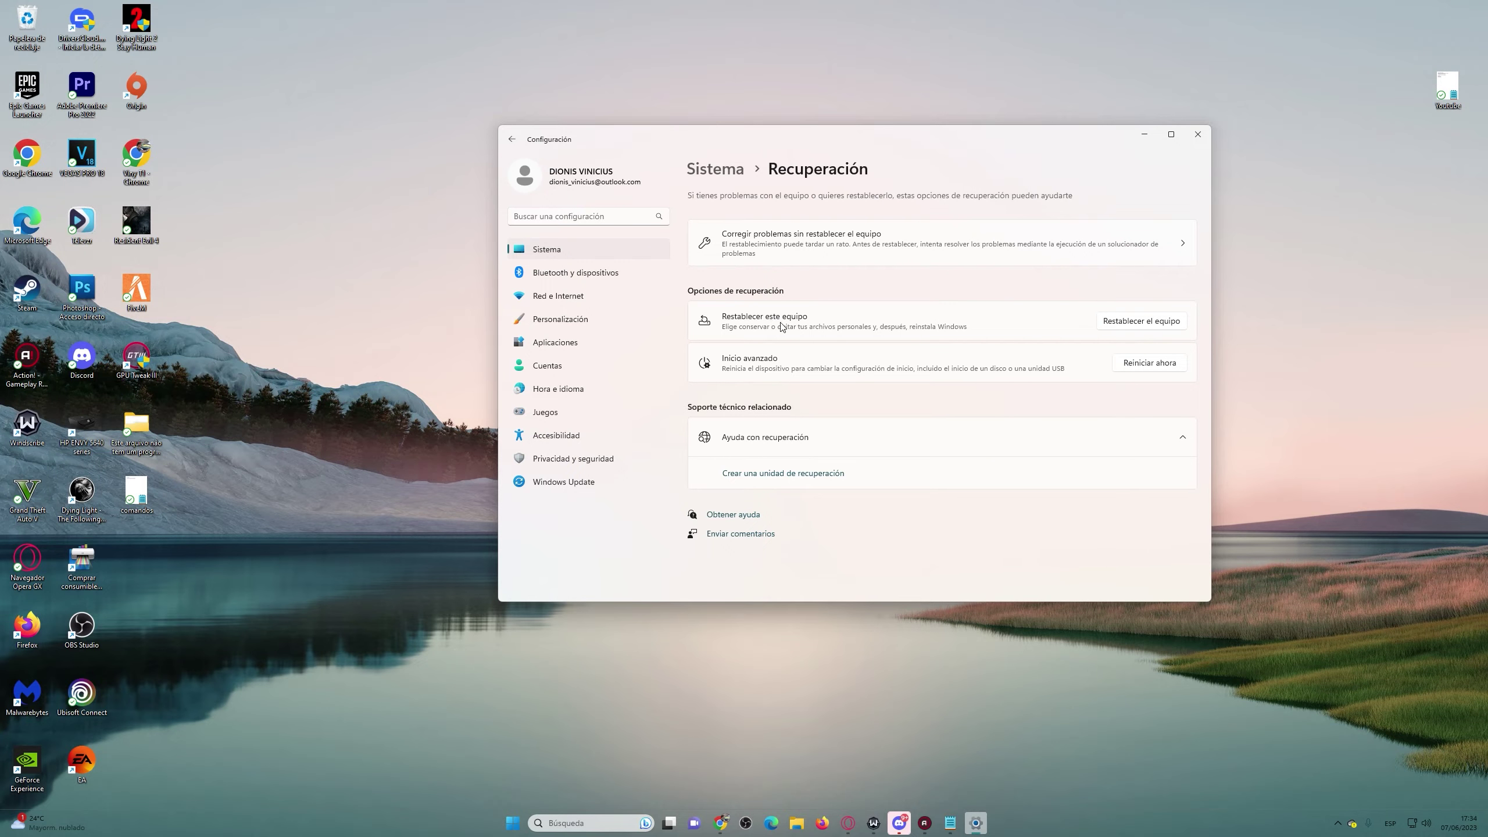
View the Restablecer este equipo choices for keeping or removing files, cancel the reset and close Settings
{"action": "left_click", "coordinate": [1140, 325]}
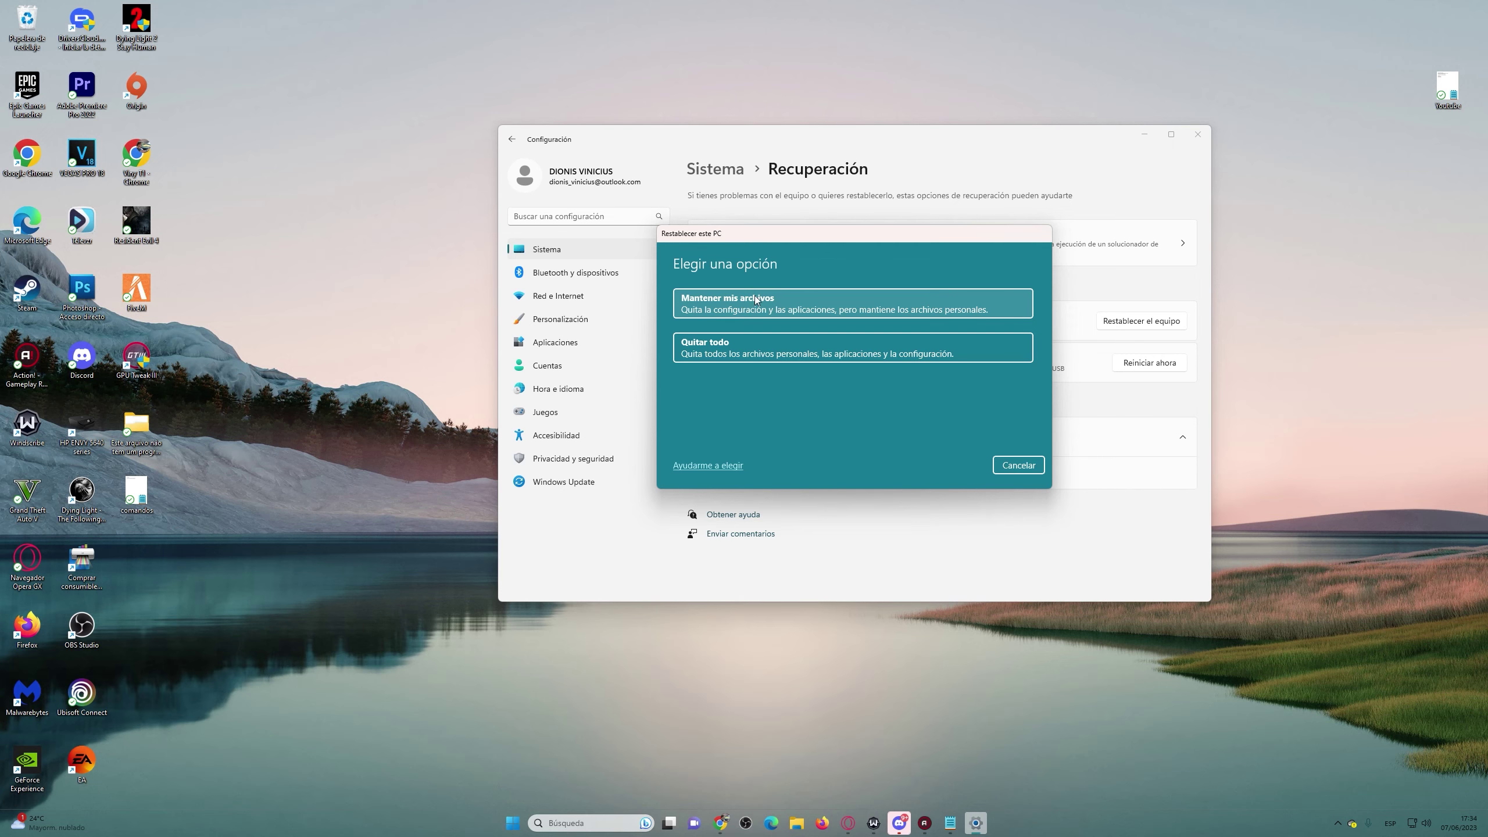
{"action": "left_click", "coordinate": [999, 465]}
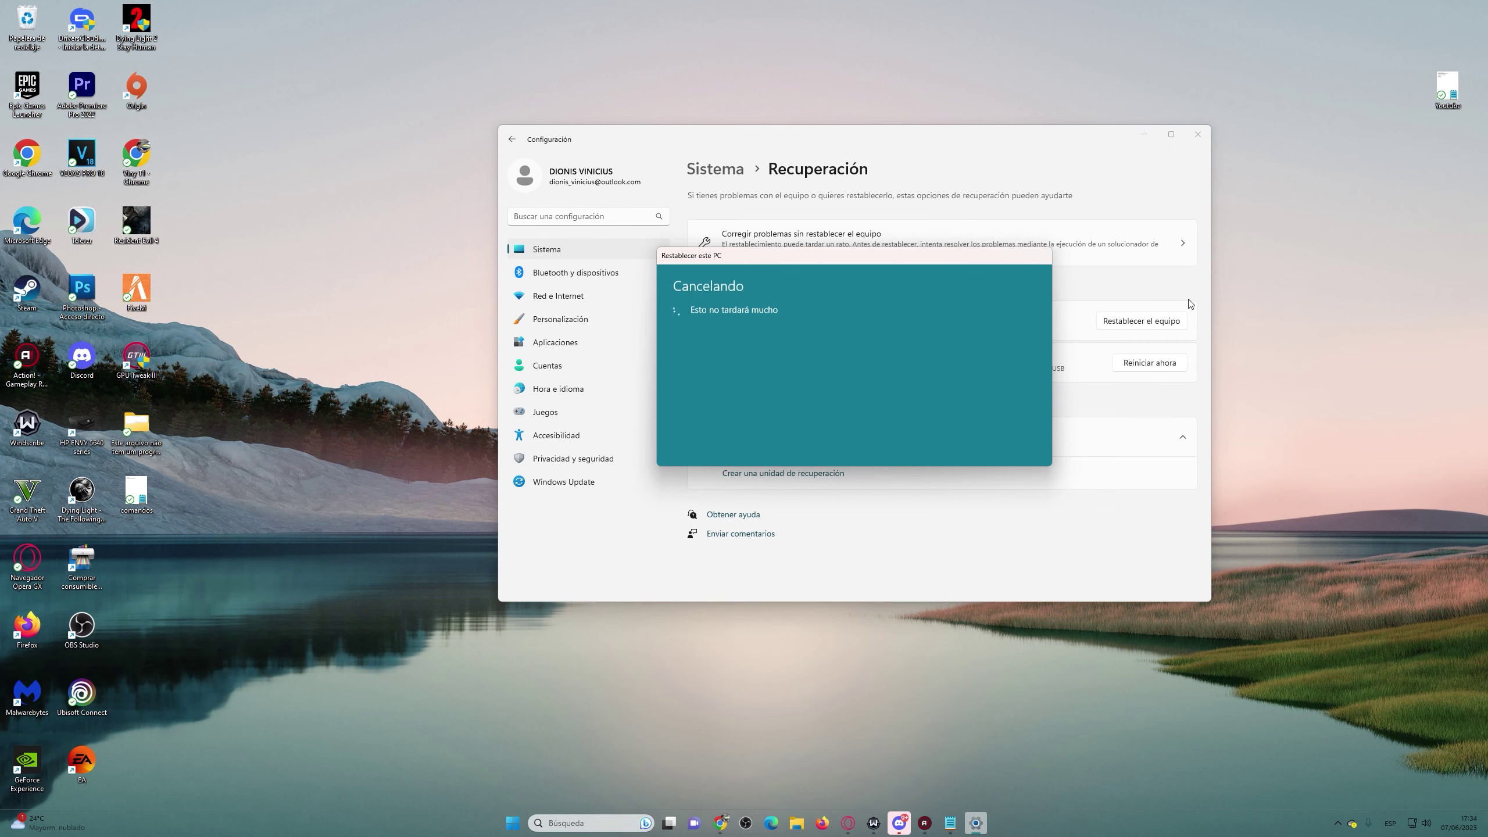
{"action": "left_click", "coordinate": [1197, 134]}
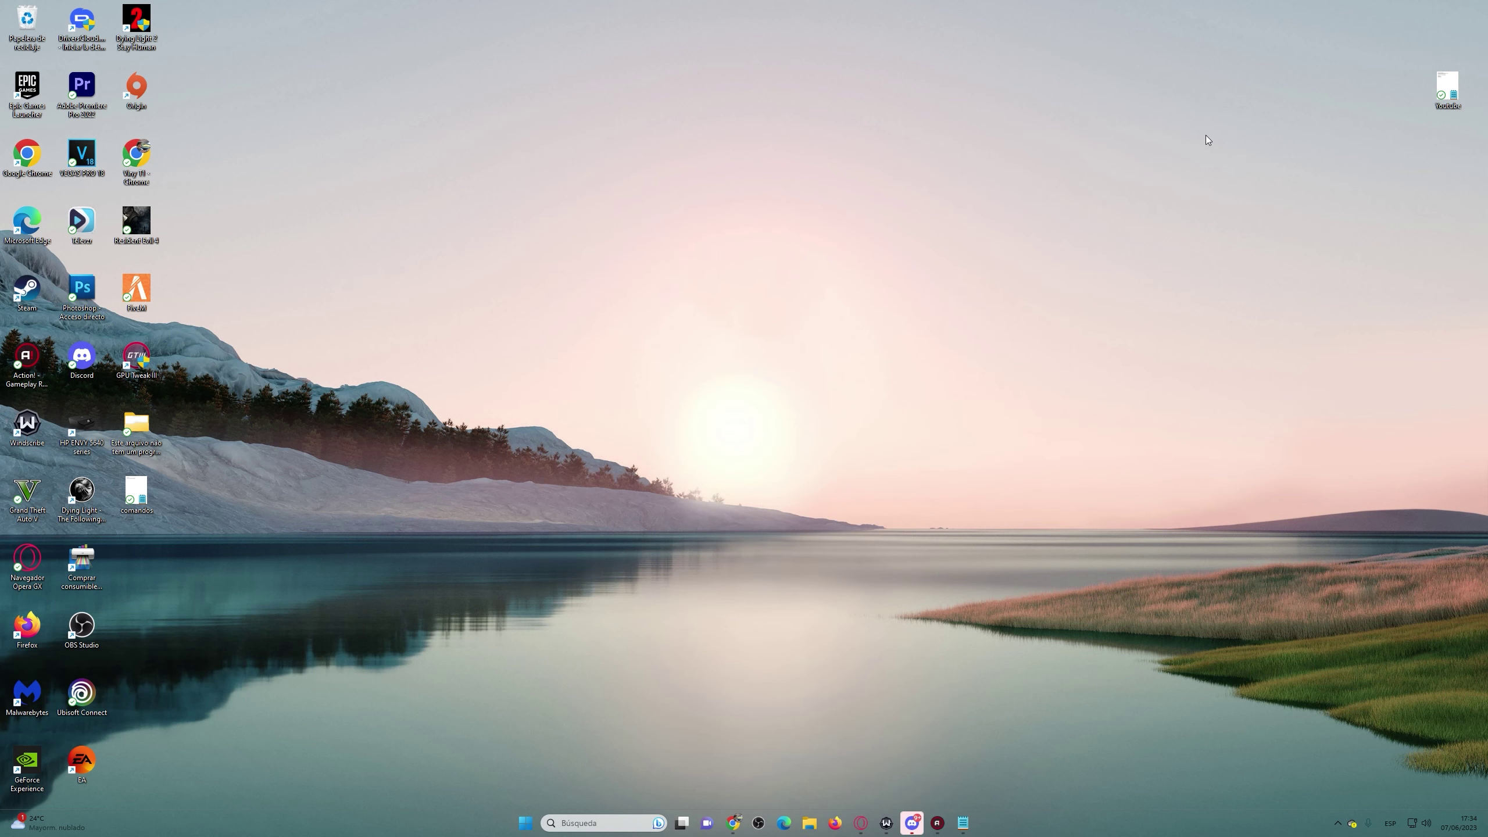